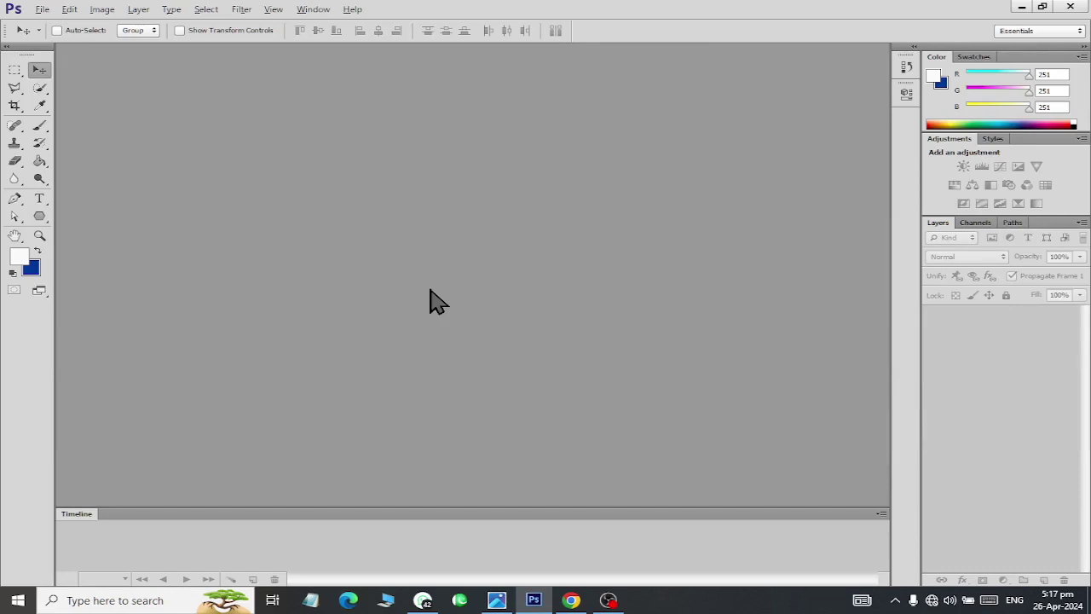
Create a blank Untitled-1 document from the Web preset at 1600 x 1200 pixels
click(42, 9)
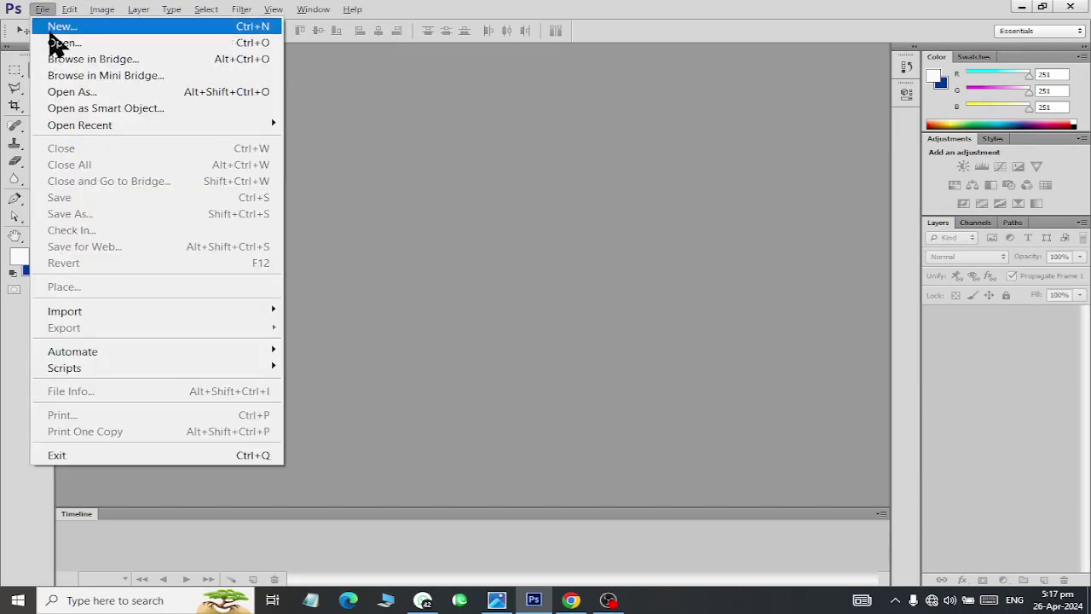
click(56, 26)
click(341, 171)
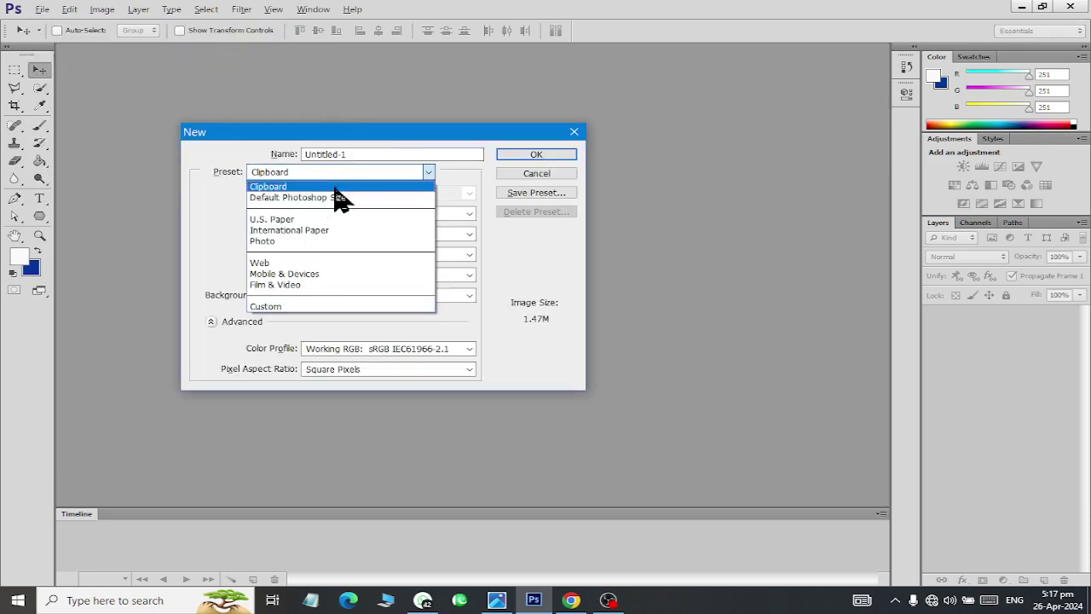
click(341, 270)
click(369, 194)
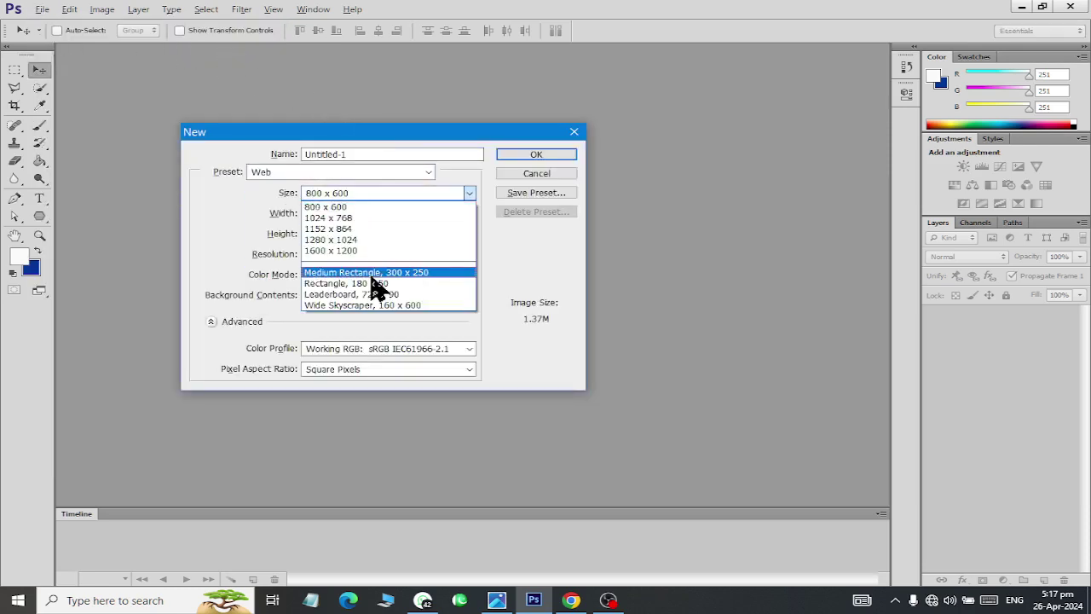
click(382, 249)
click(522, 156)
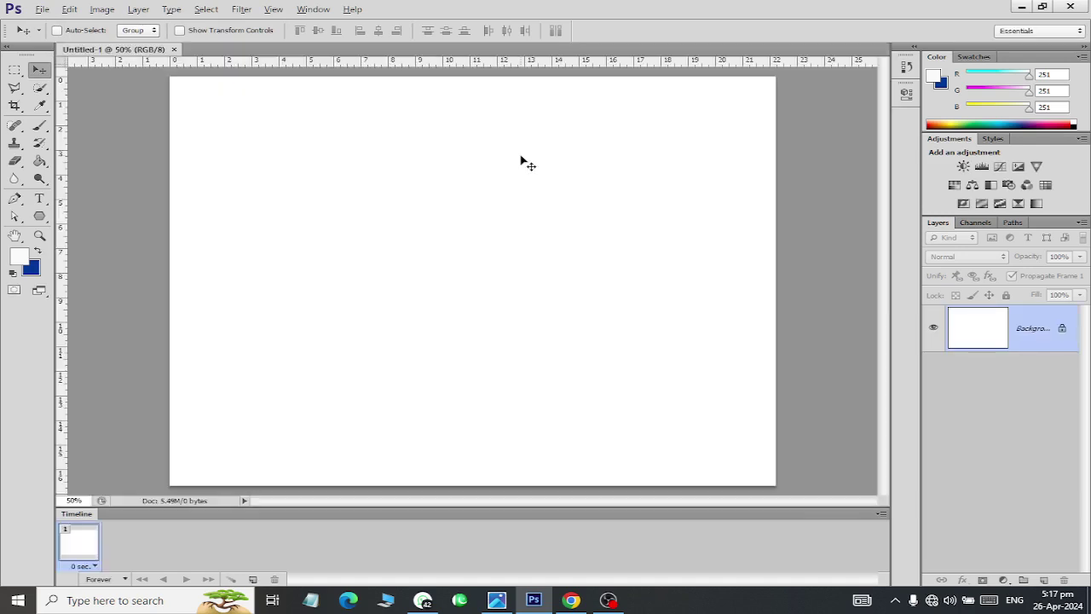
Unlock the Background as Layer 0 and browse to the Documents > latest folder
double_click(1062, 330)
click(724, 189)
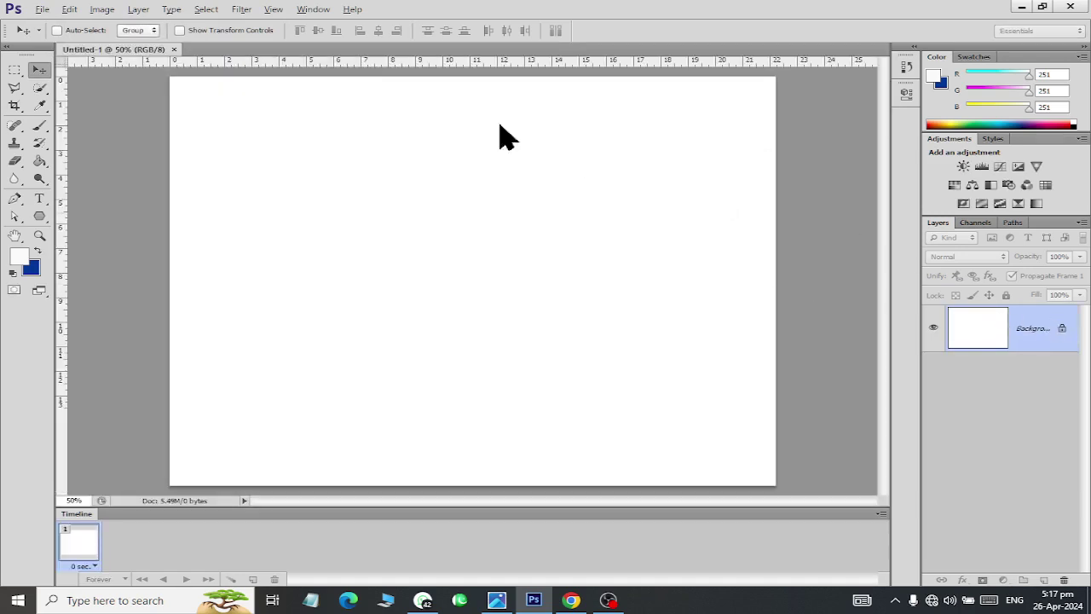
click(41, 10)
click(40, 43)
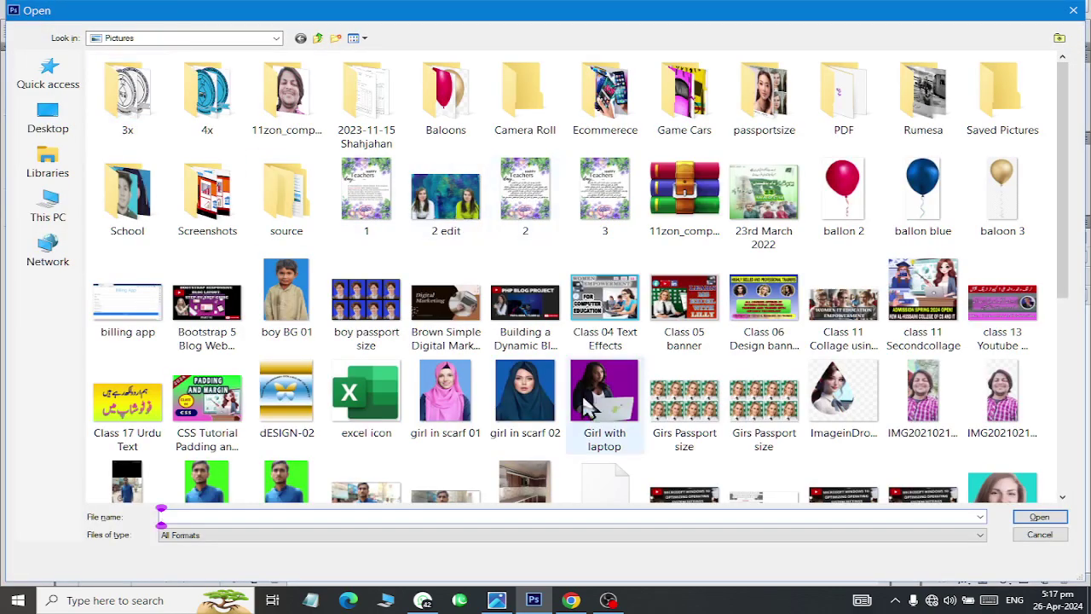
scroll(596, 406, down, 5)
scroll(596, 406, up, 3)
scroll(597, 392, up, 2)
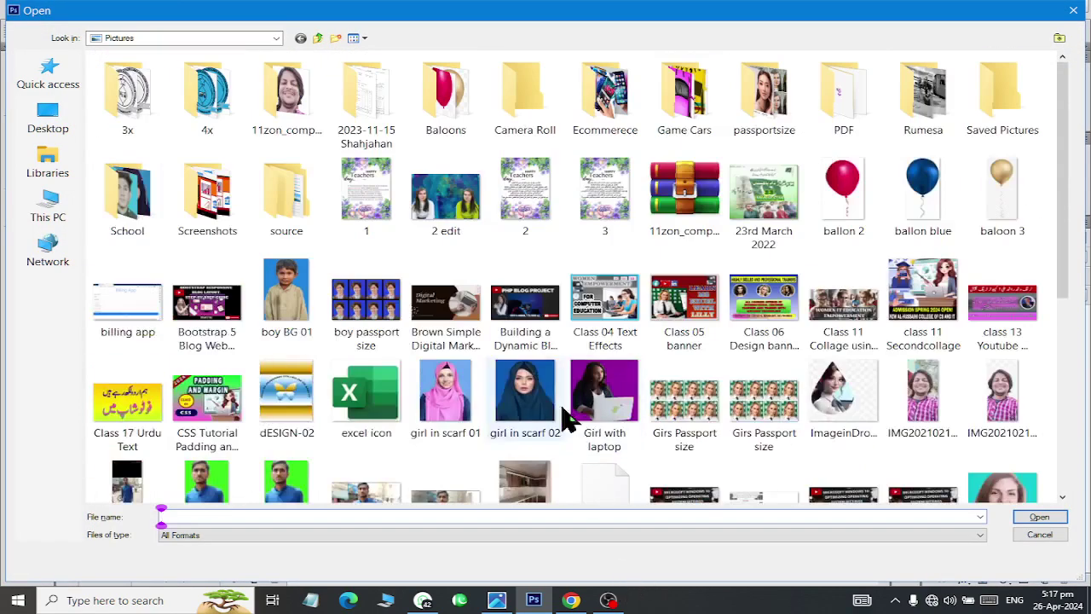
scroll(572, 414, down, 5)
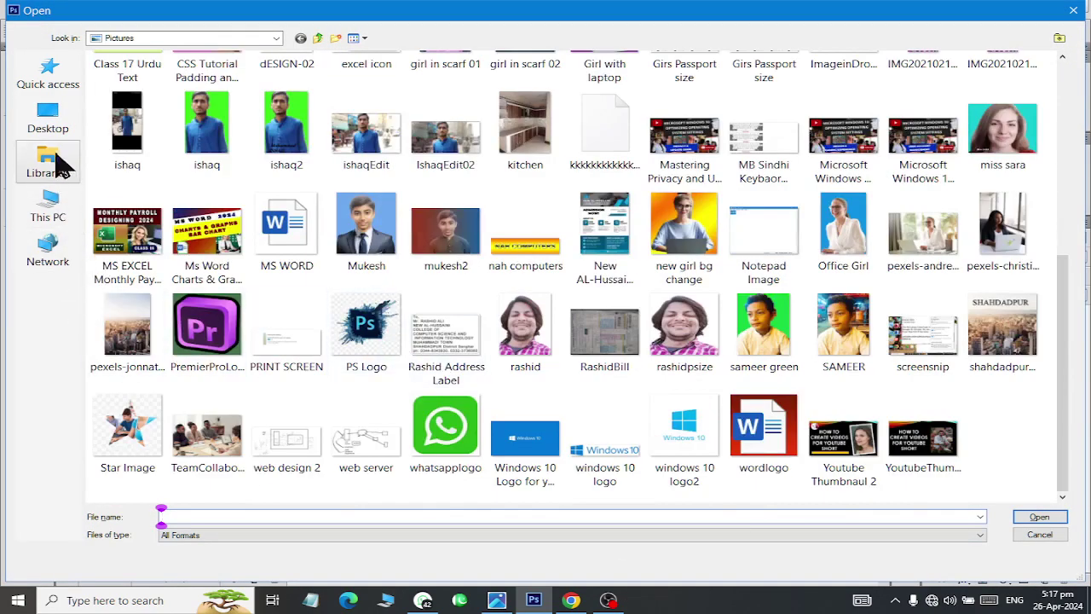
click(50, 162)
double_click(390, 102)
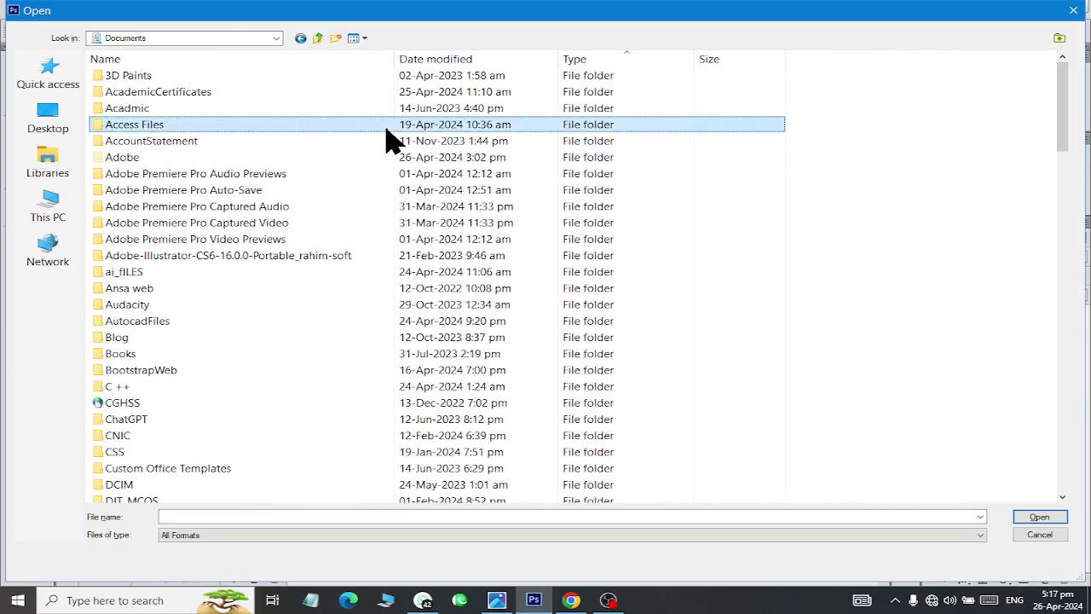
text(lat)
key(Return)
Find and open the peacock-feather photo pexels-anjana-c-674010.jpg
scroll(548, 260, down, 5)
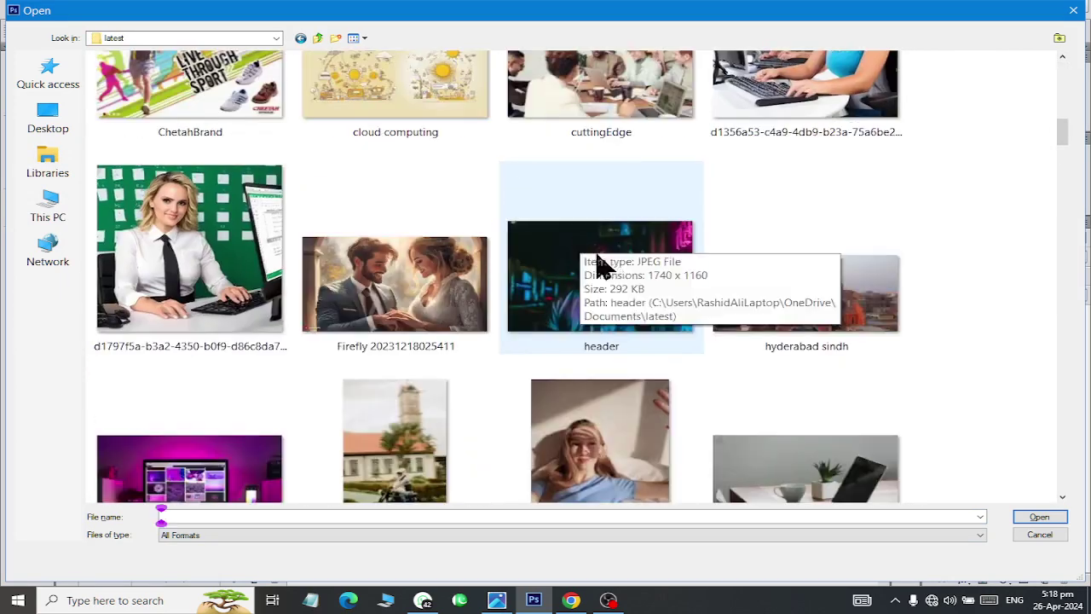
scroll(614, 271, down, 3)
scroll(645, 277, down, 3)
scroll(648, 278, up, 3)
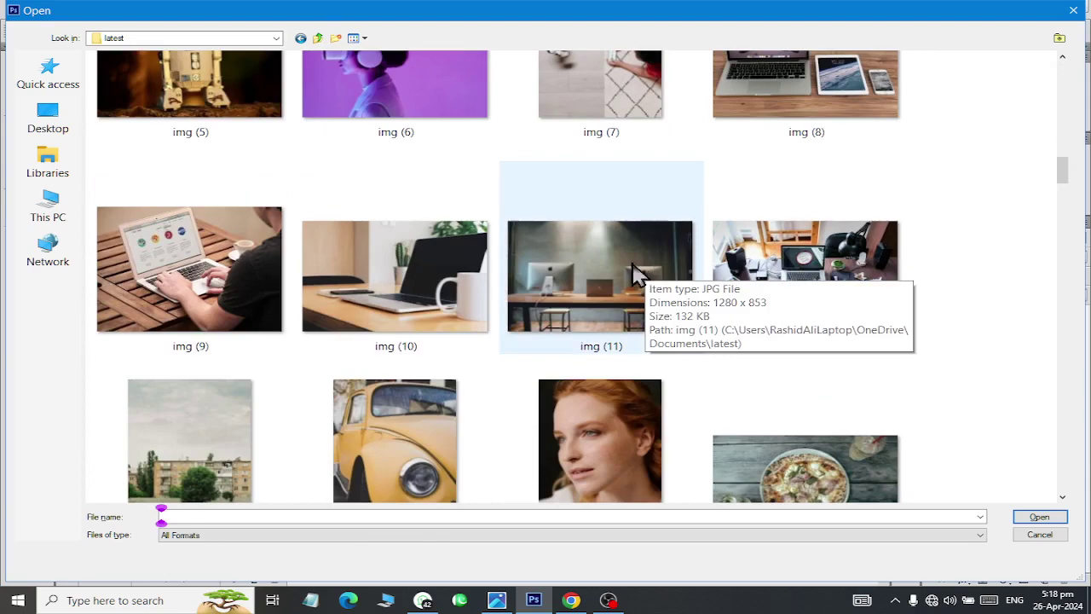
scroll(550, 344, down, 8)
scroll(548, 337, down, 5)
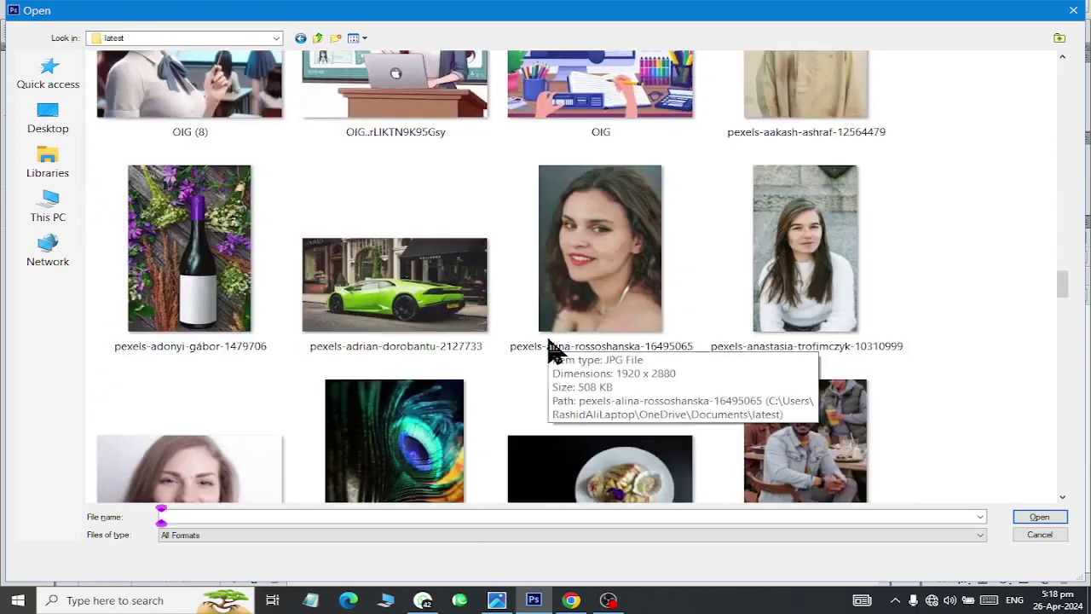
scroll(550, 345, down, 3)
scroll(548, 348, up, 3)
scroll(548, 348, down, 3)
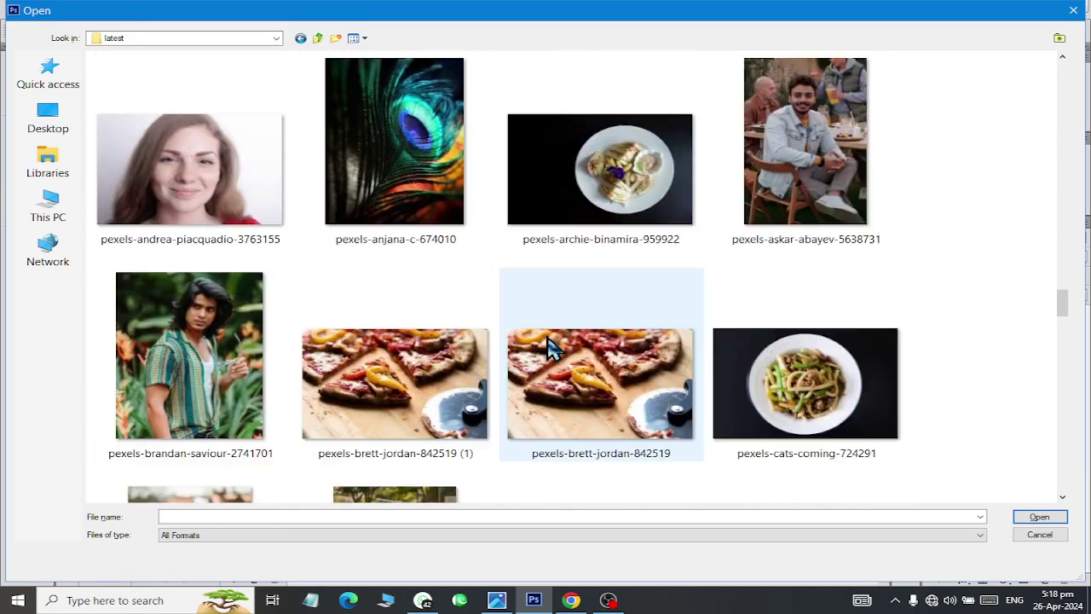
double_click(377, 189)
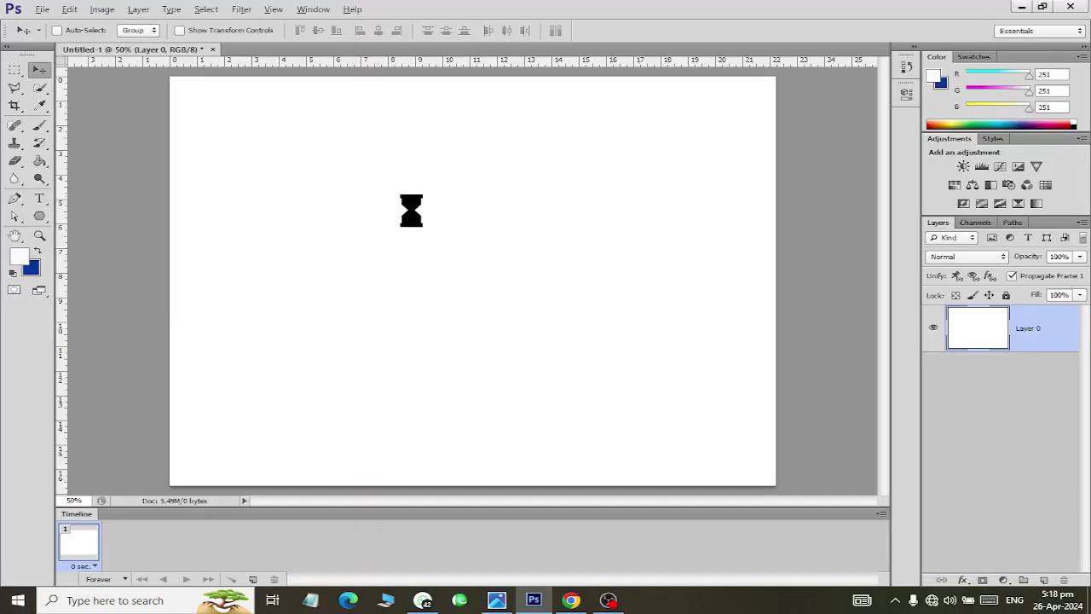
Copy the whole peacock photo into Untitled-1 as a new Layer 1
key(ctrl+a)
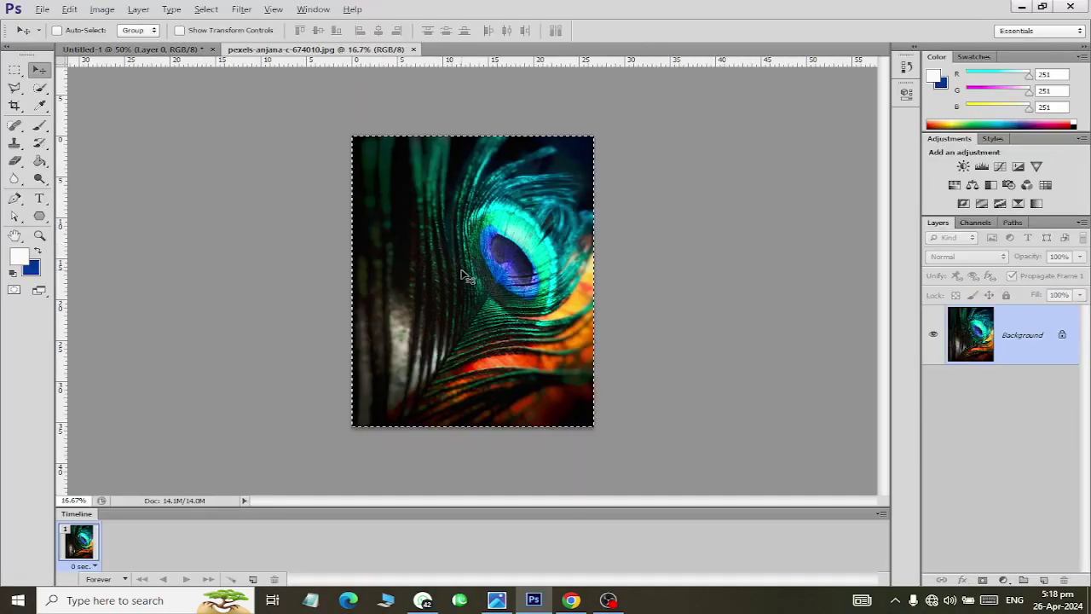
click(135, 49)
key(ctrl+v)
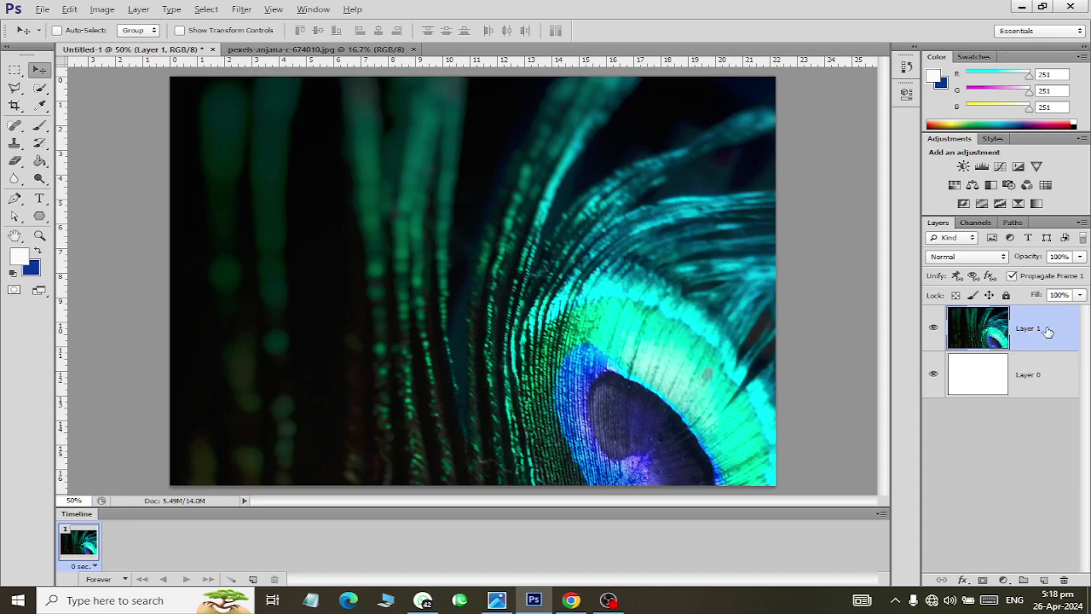
Scale and stretch the peacock layer to fill the canvas, then close the source photo
key(ctrl+t)
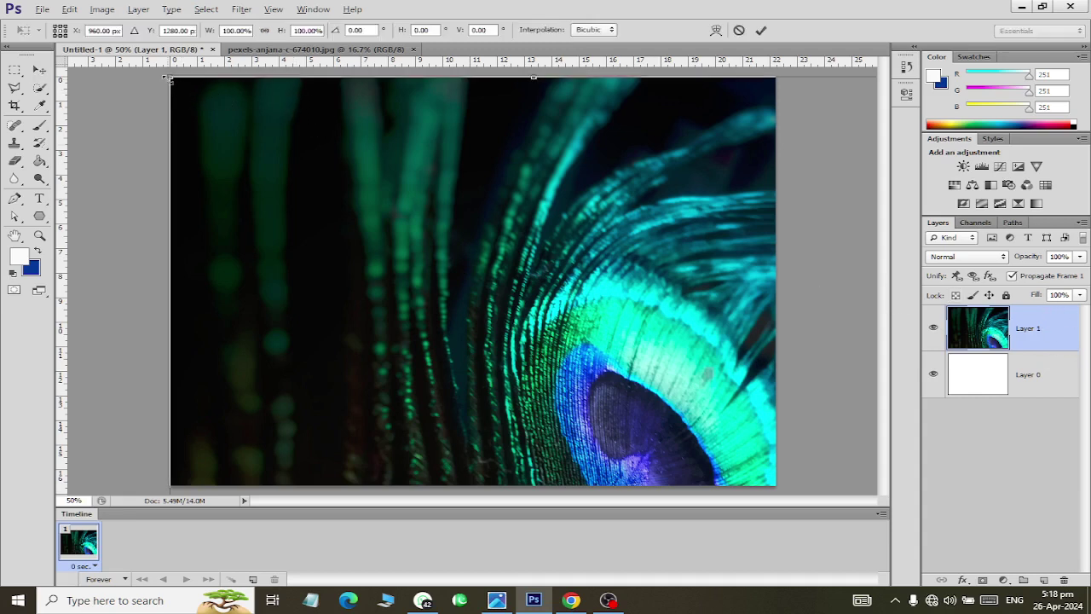
mouse_move(168, 78)
mouse_down()
mouse_move(273, 154)
mouse_move(339, 251)
mouse_up()
drag(487, 316, 425, 179)
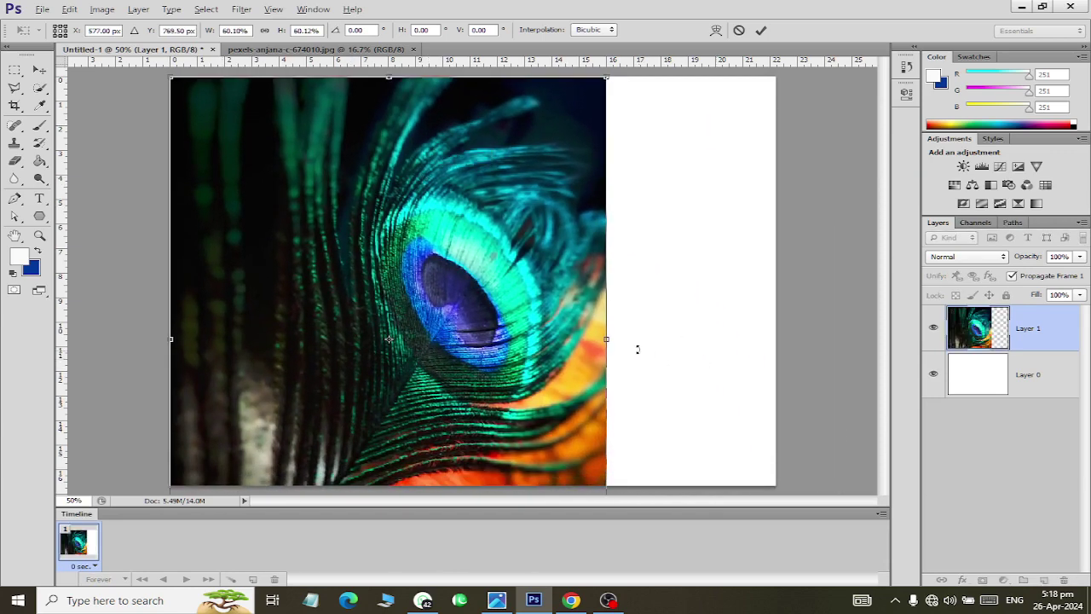
drag(600, 339, 775, 339)
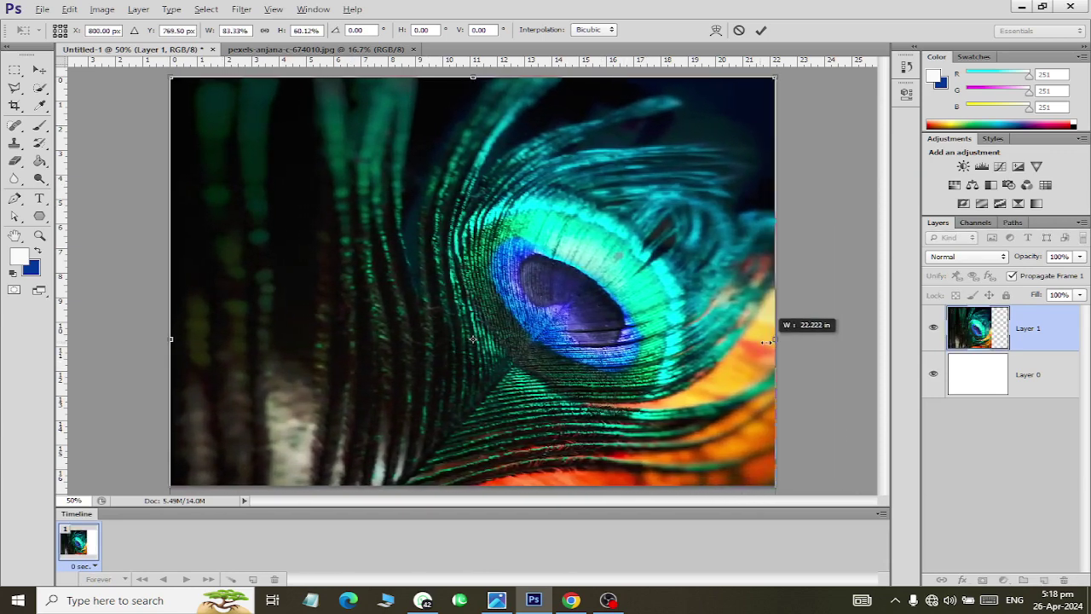
click(40, 70)
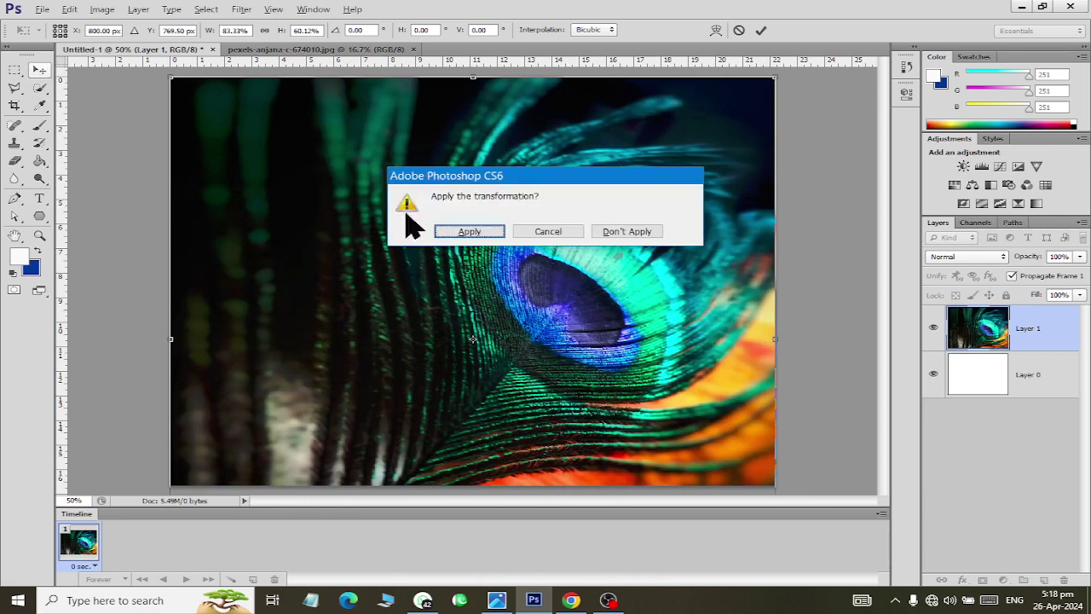
click(464, 234)
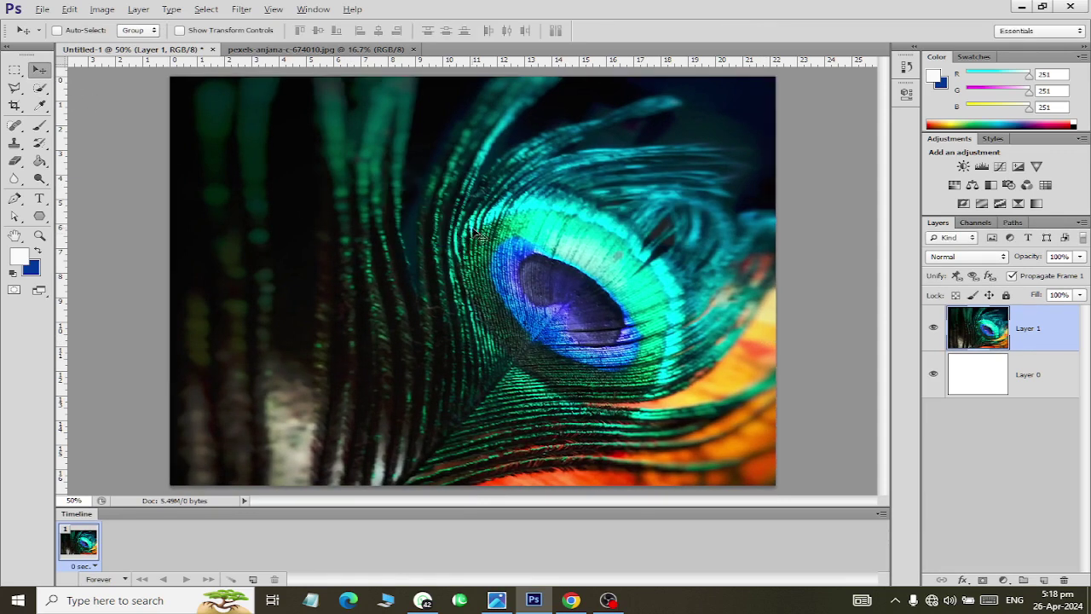
click(345, 51)
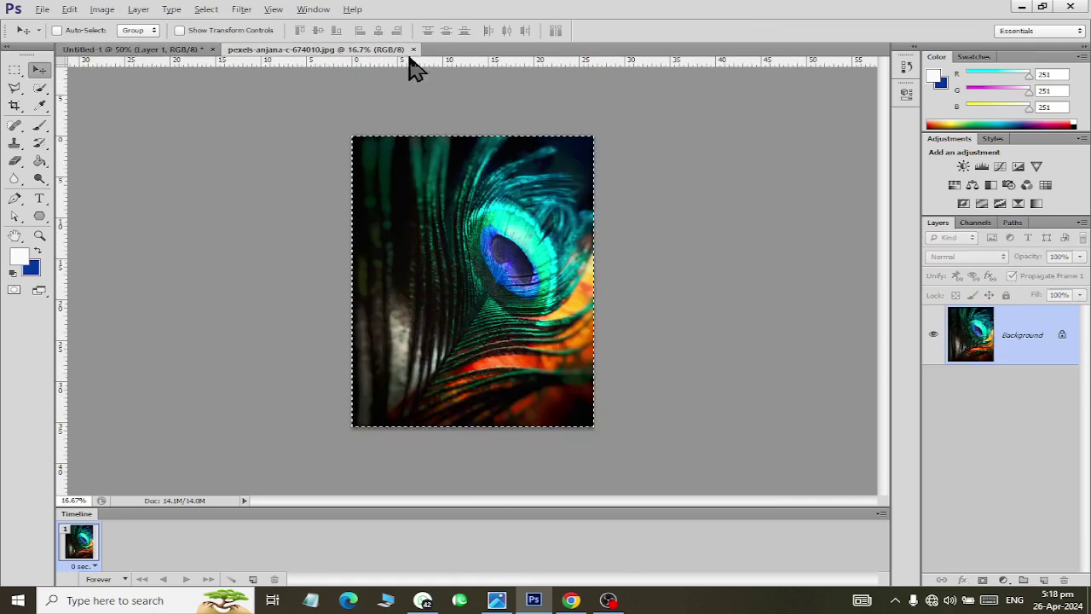
click(413, 49)
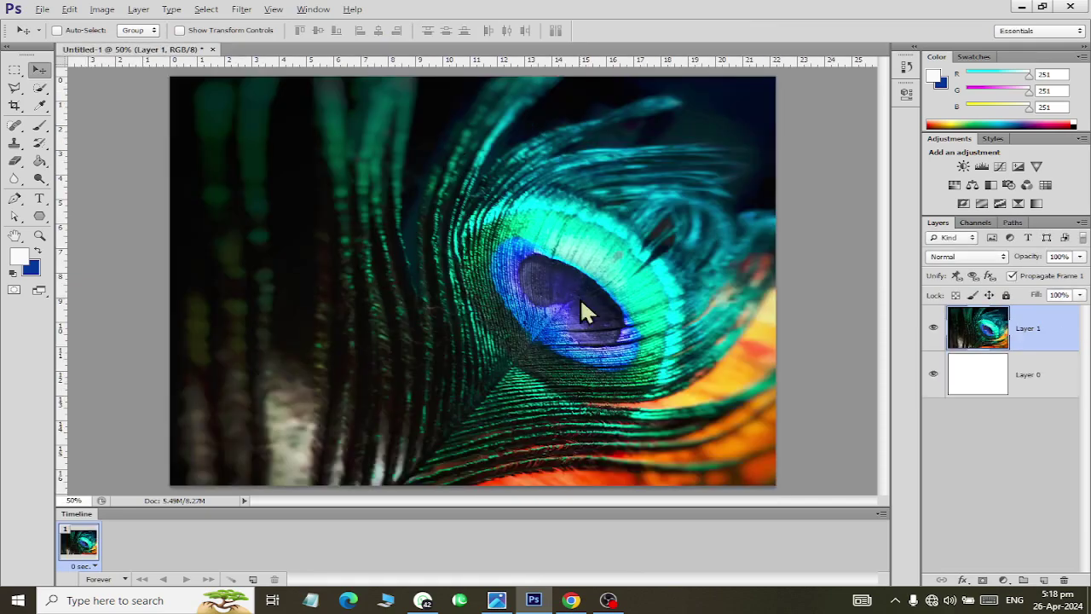
Open the woman's portrait img (18).jpg and unlock its background as Layer 0
key(ctrl+o)
click(600, 321)
scroll(569, 317, down, 2)
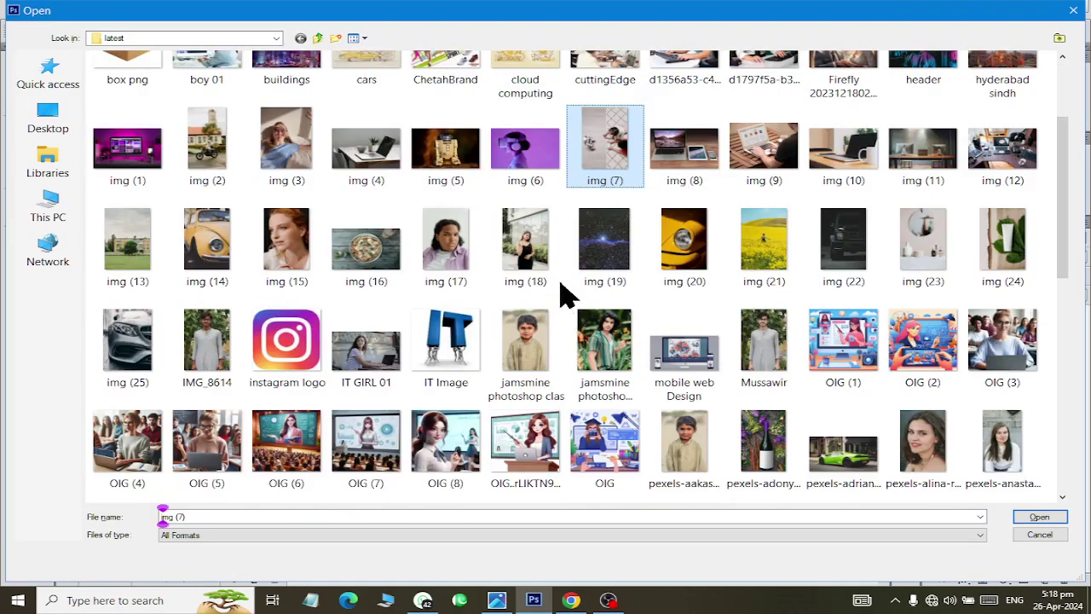
double_click(529, 260)
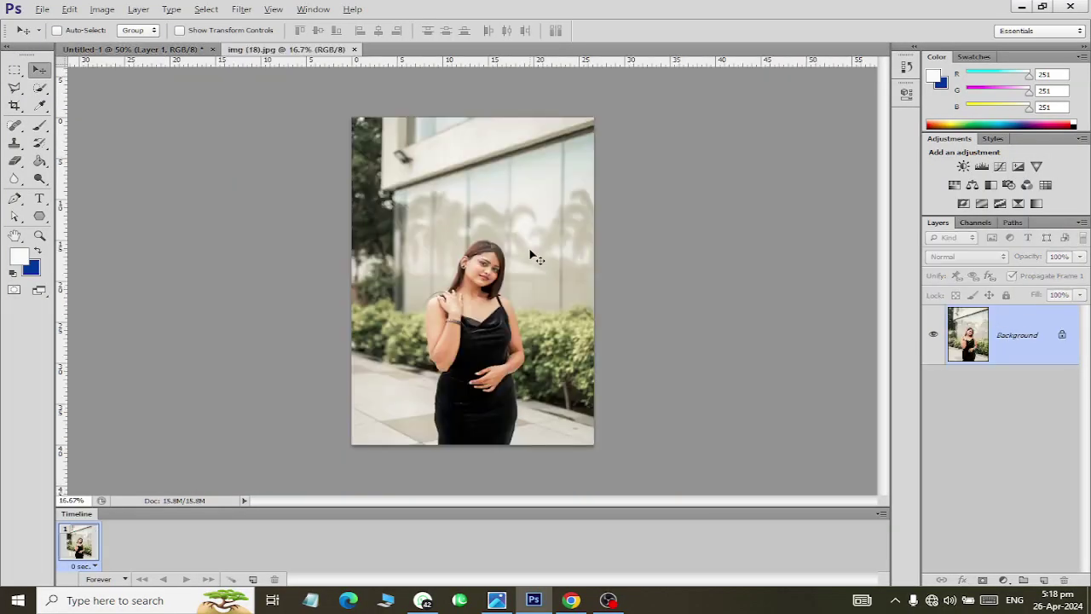
double_click(1063, 337)
click(726, 191)
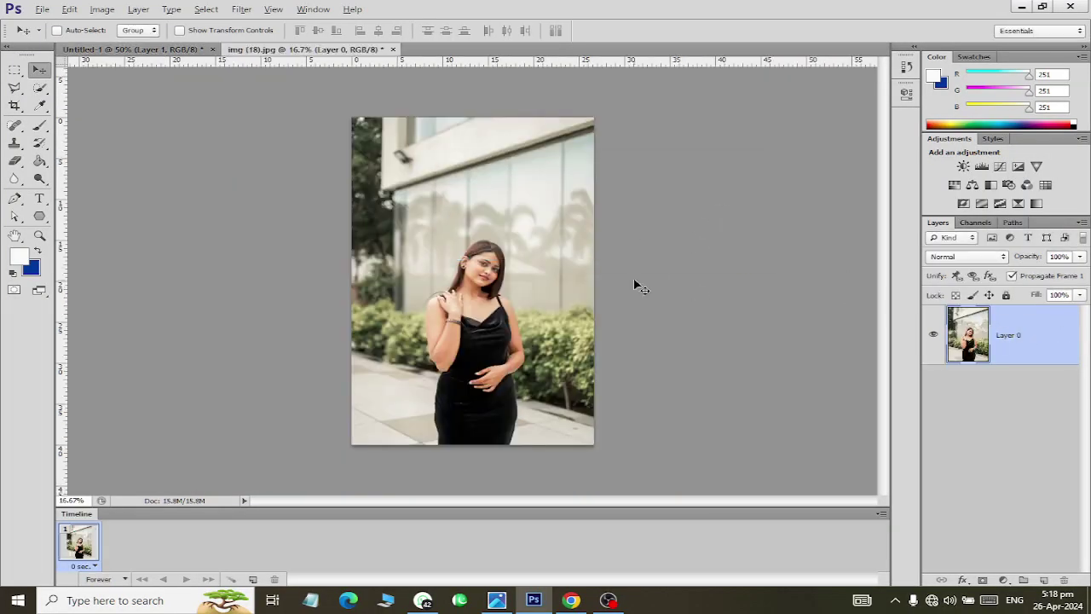
Choose the Quick Selection Tool from the selection flyout after briefly trying Magic Wand
scroll(540, 380, up, 3)
scroll(477, 256, down, 2)
scroll(460, 207, down, 1)
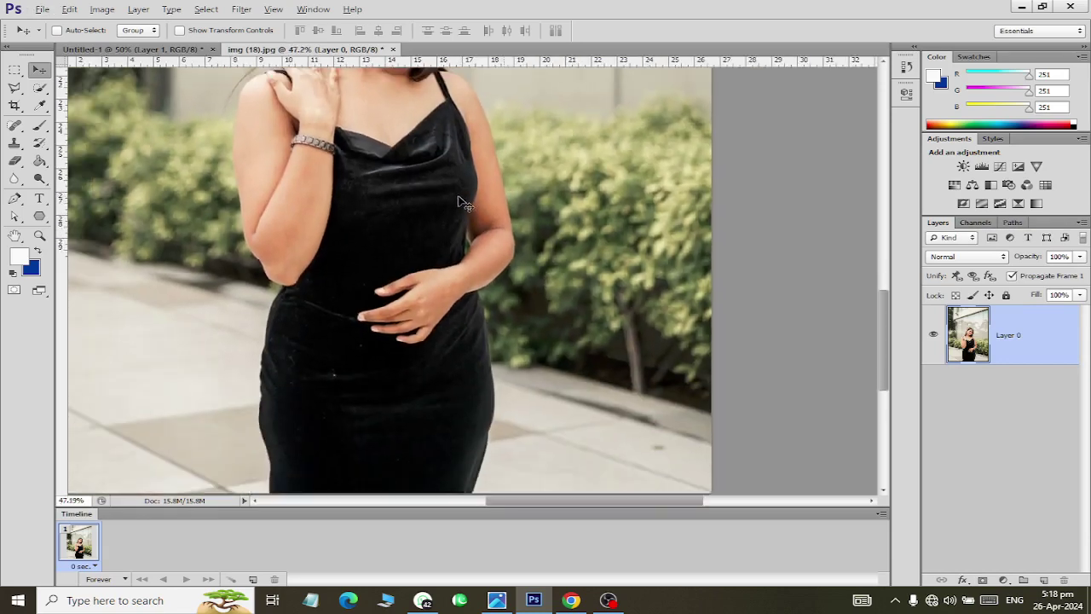
scroll(460, 208, down, 2)
scroll(460, 207, up, 2)
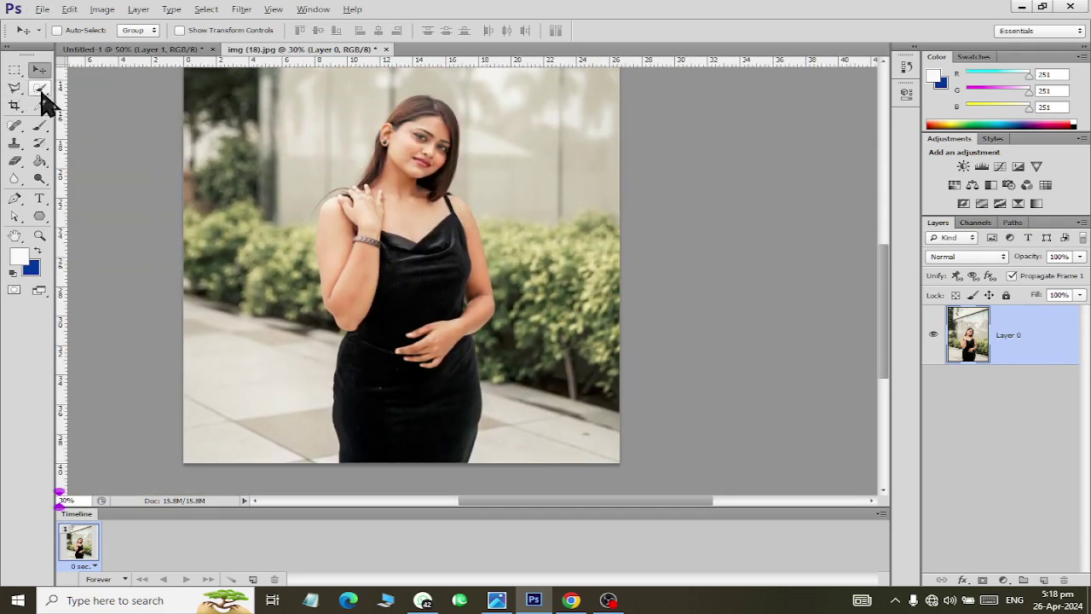
click(40, 90)
click(119, 99)
click(38, 91)
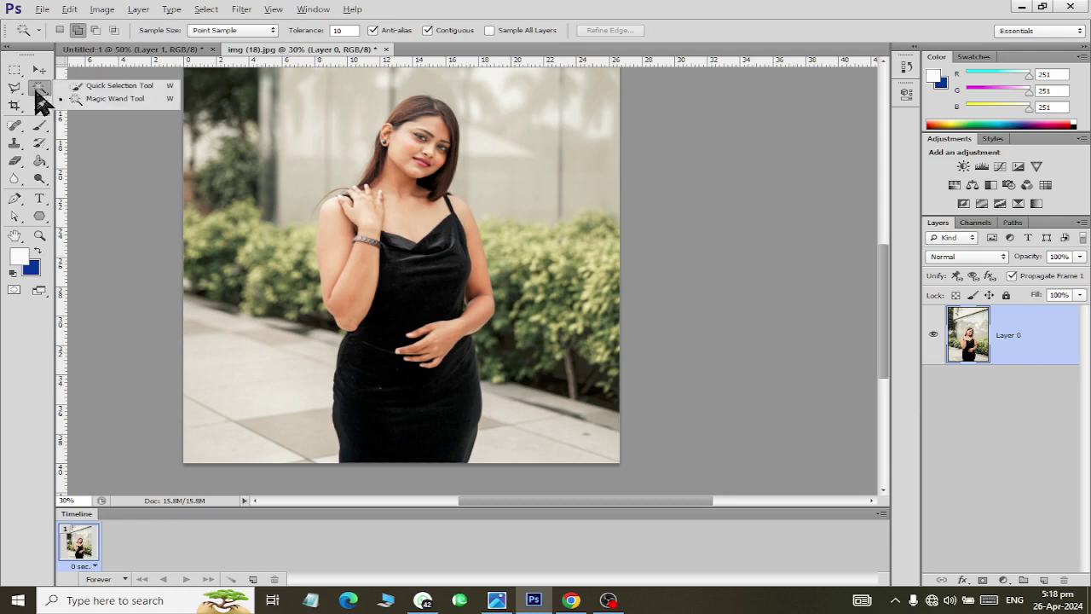
Paint a quick selection over the woman's dress, body and raised arm
click(109, 88)
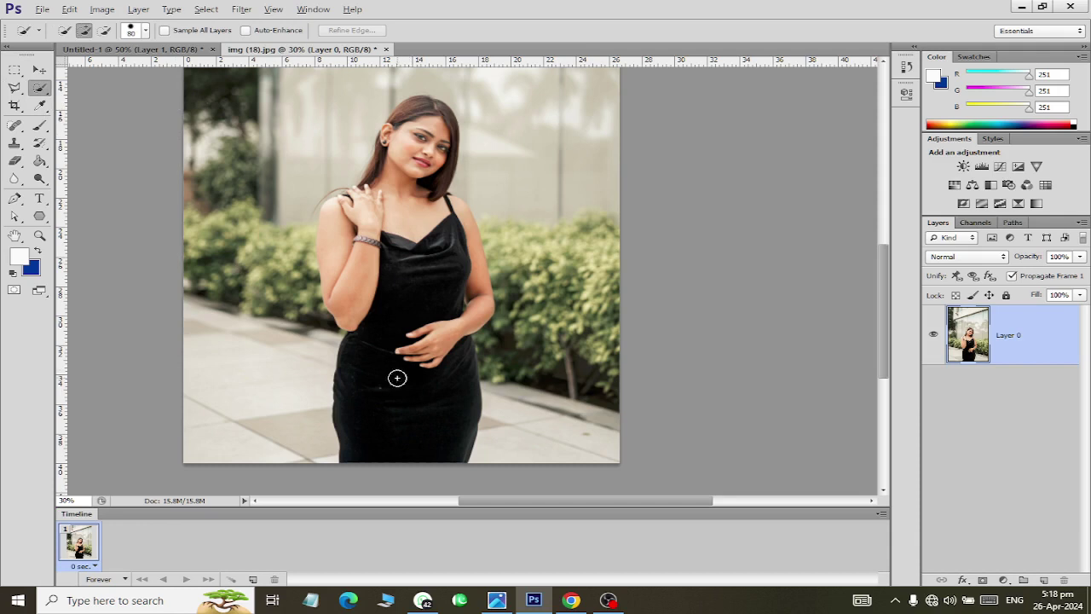
drag(407, 430, 426, 116)
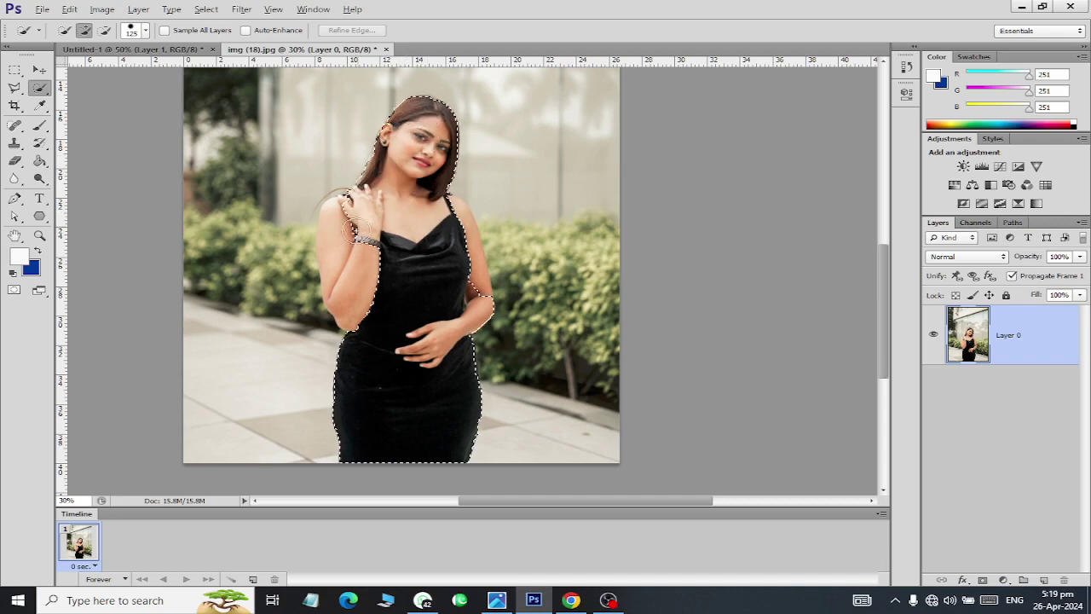
drag(352, 229, 341, 260)
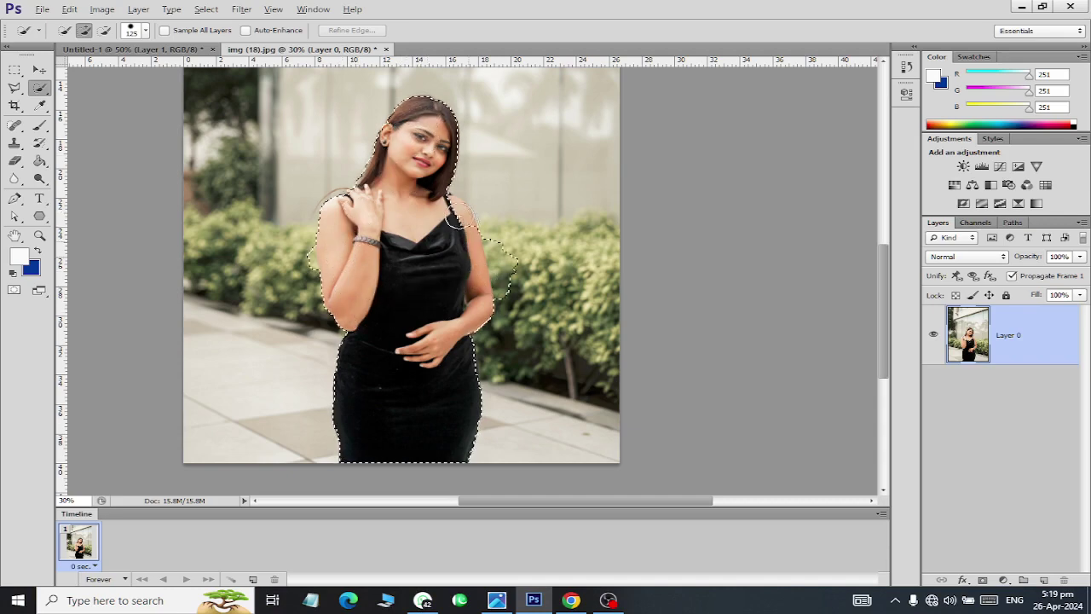
scroll(530, 292, up, 5)
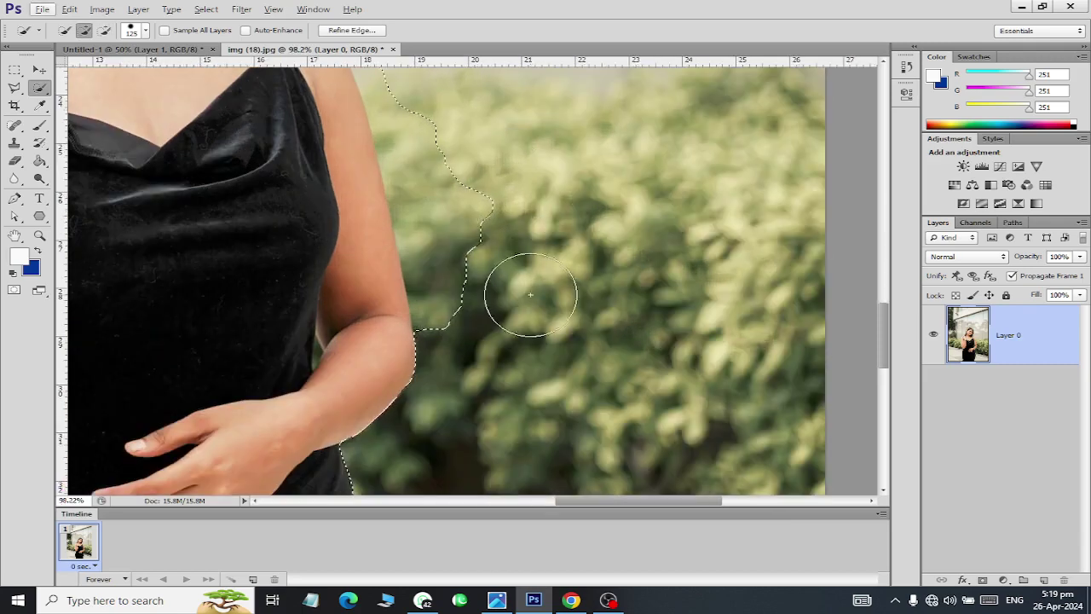
Remove the bushes and bulges beside her arm using 80 and 50 brush sizes
key(bracketleft)
key(bracketleft)
key(bracketleft)
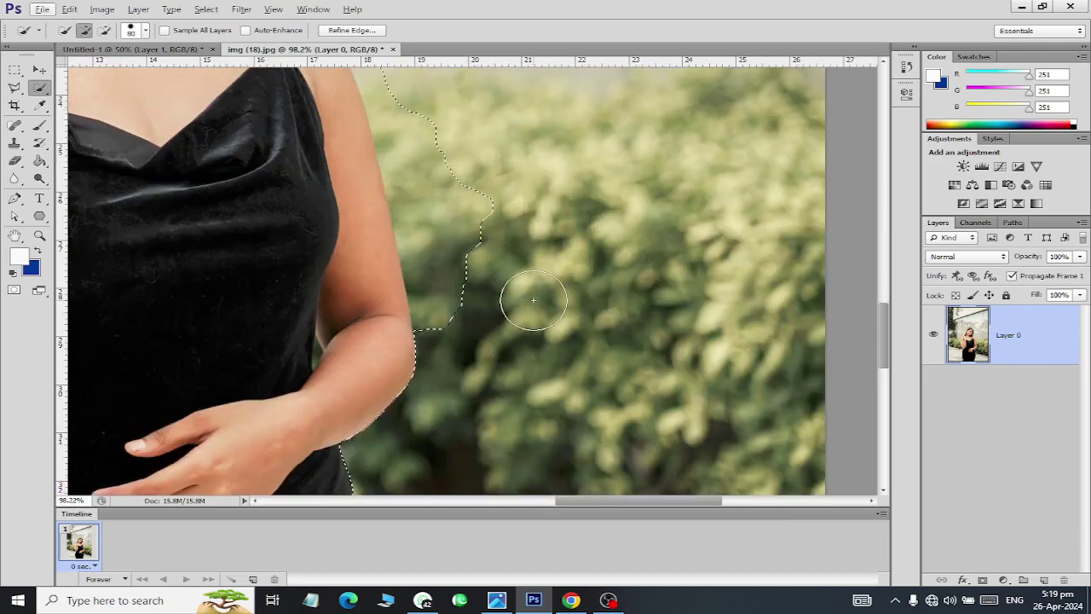
mouse_move(463, 336)
mouse_down()
mouse_move(411, 136)
mouse_move(377, 94)
mouse_move(378, 151)
mouse_move(423, 284)
mouse_up()
scroll(377, 94, up, 3)
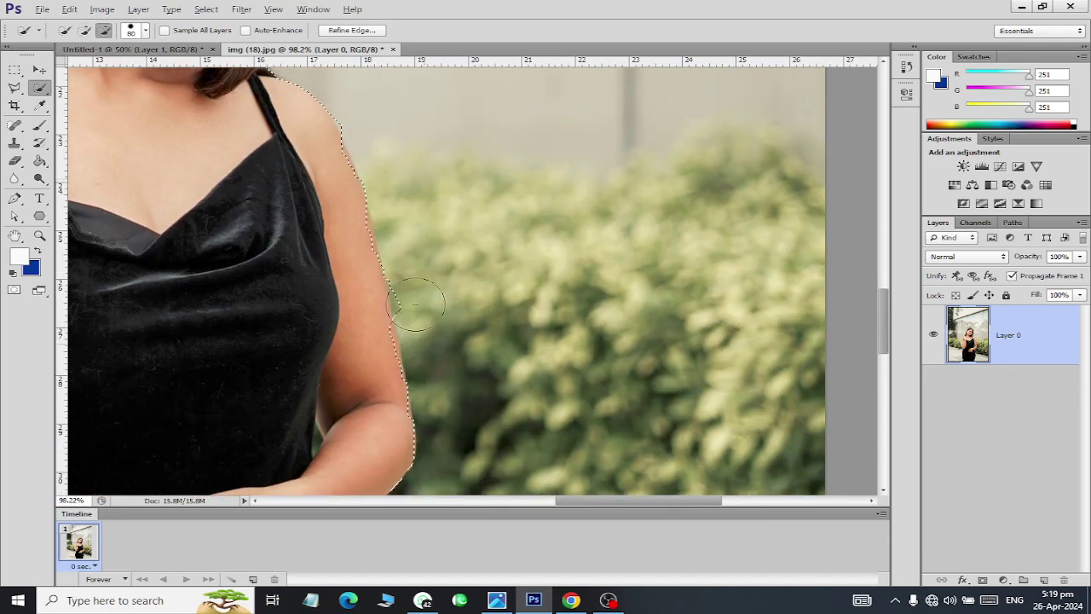
scroll(351, 304, up, 4)
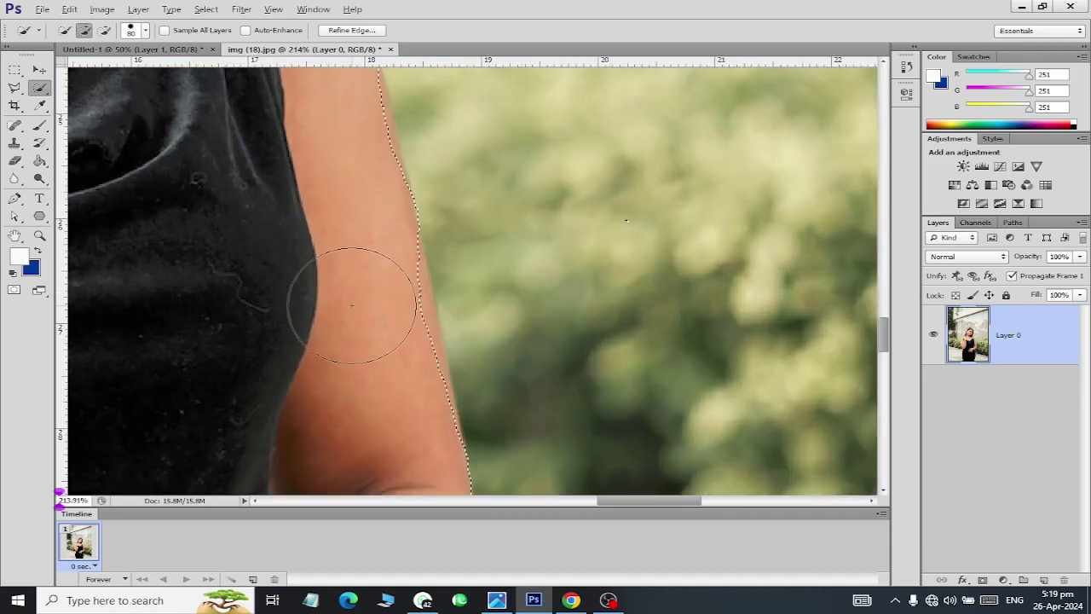
key(bracketleft)
key(bracketleft)
key(bracketleft)
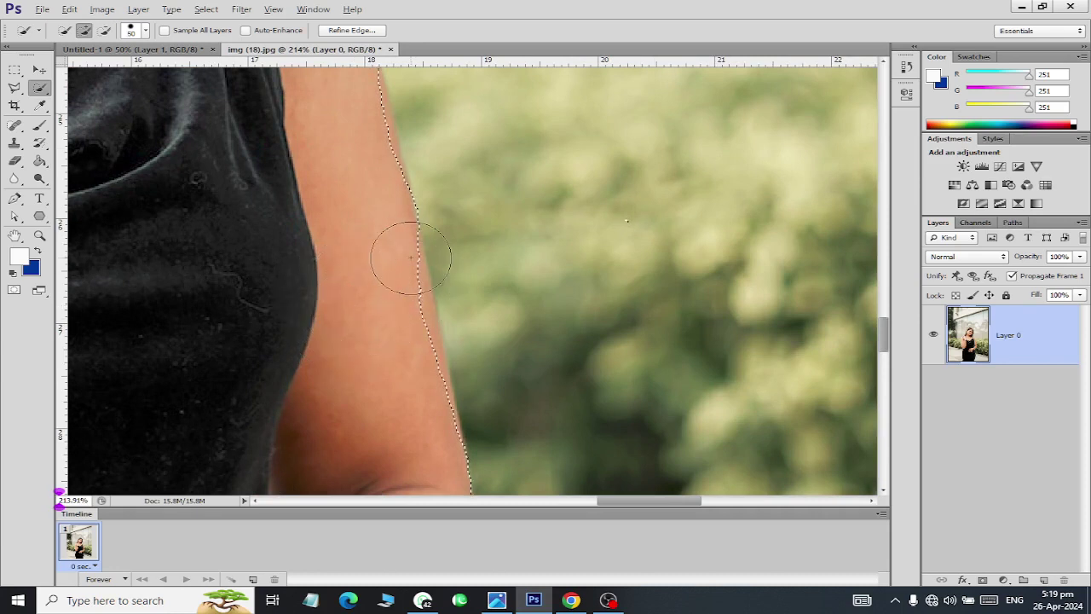
drag(377, 285, 406, 390)
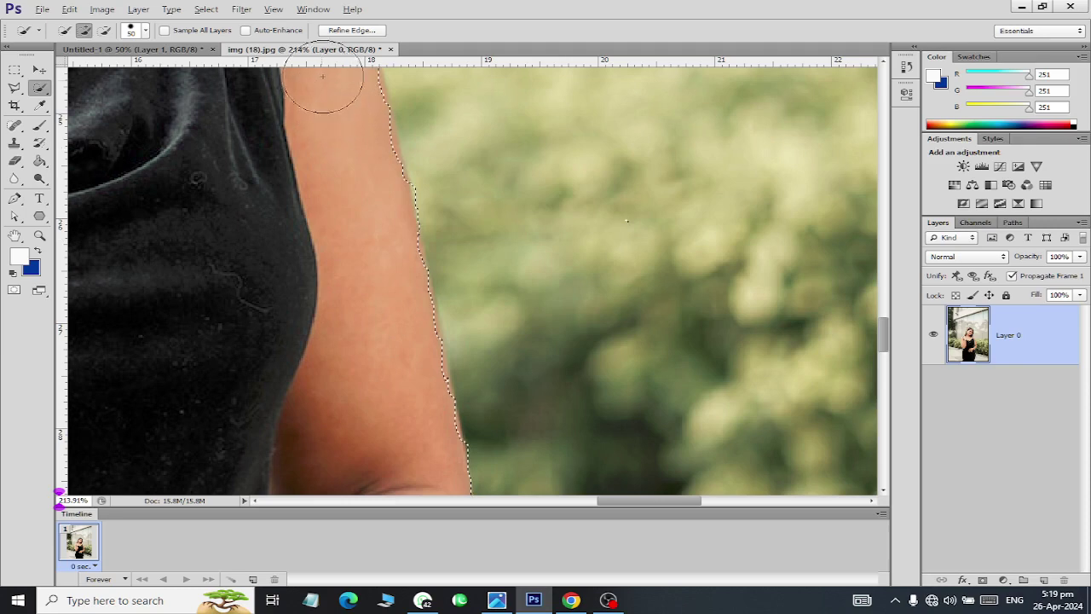
scroll(288, 231, down, 3)
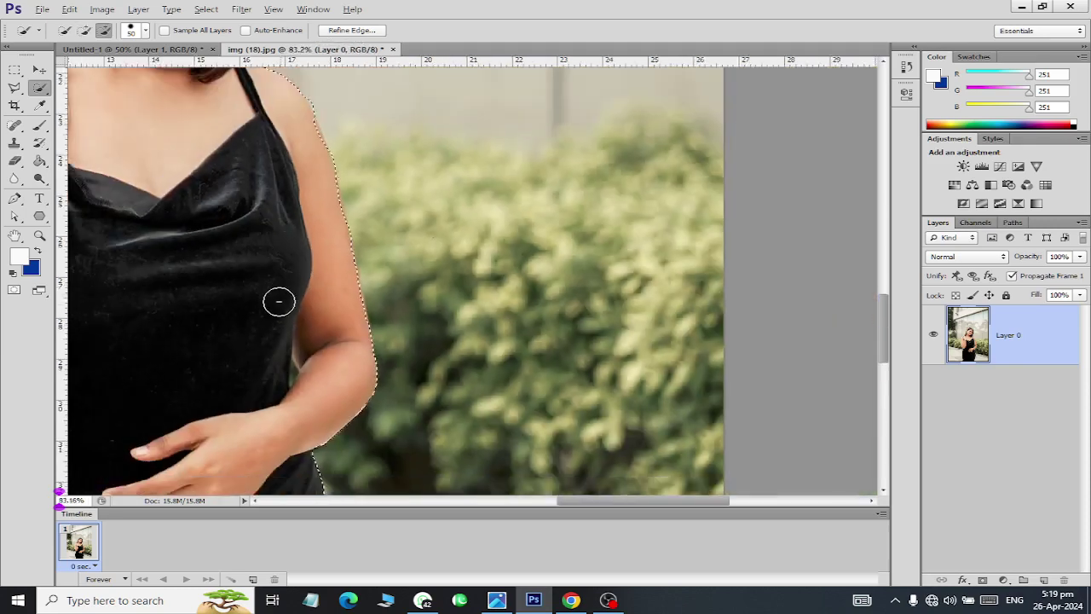
scroll(278, 299, down, 3)
scroll(171, 290, up, 2)
scroll(349, 281, up, 2)
scroll(384, 219, up, 1)
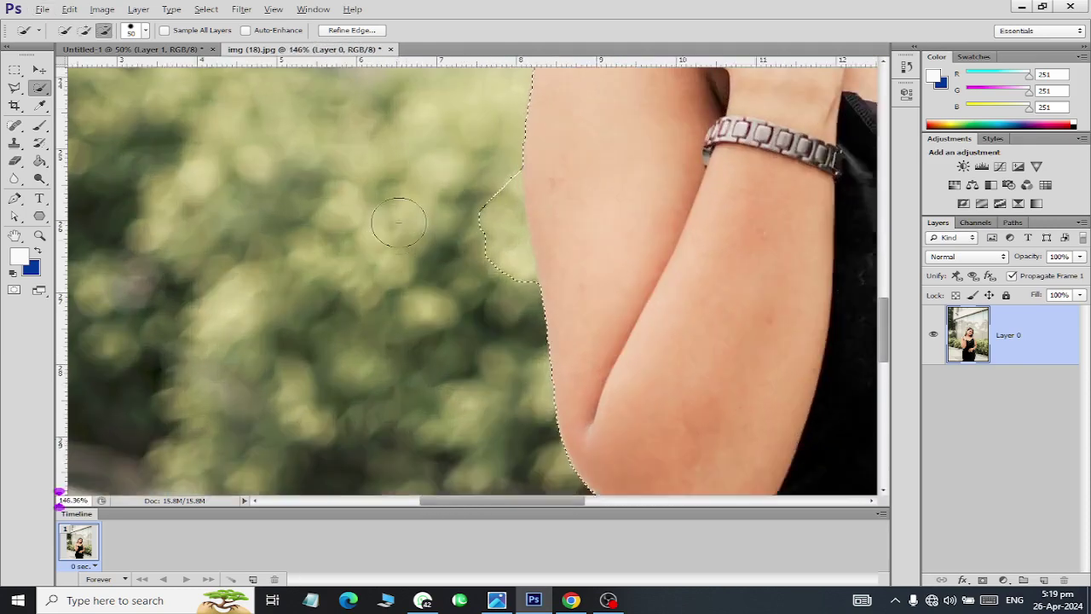
scroll(461, 218, up, 1)
mouse_move(462, 218)
mouse_down()
mouse_move(469, 290)
mouse_move(518, 264)
mouse_up()
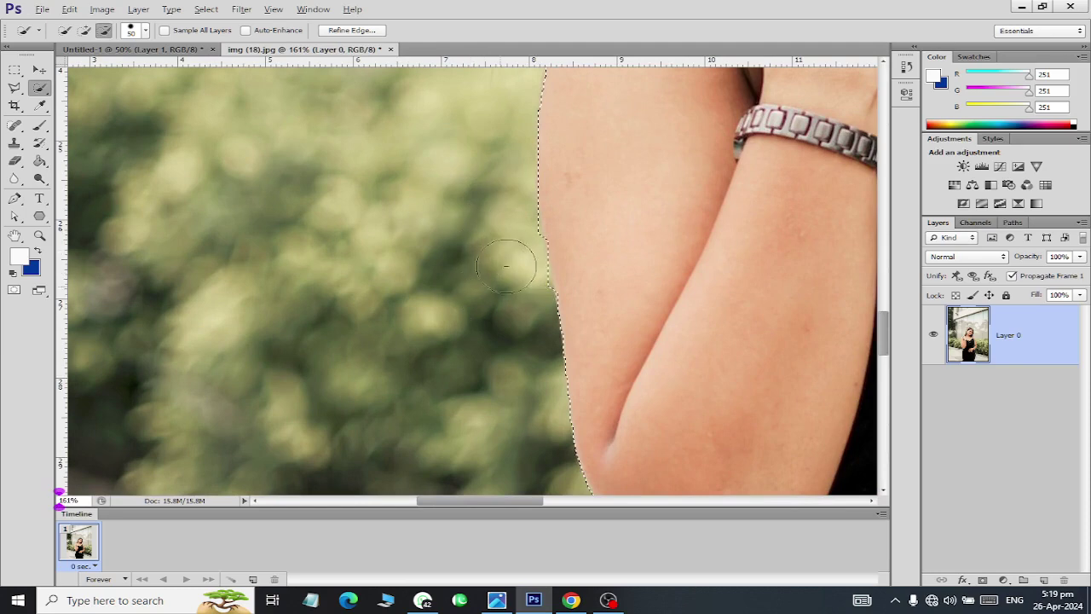
scroll(524, 304, down, 3)
scroll(500, 244, down, 4)
Tighten the selection around her fingertips and hair with a 15 brush, then copy her
key(alt)
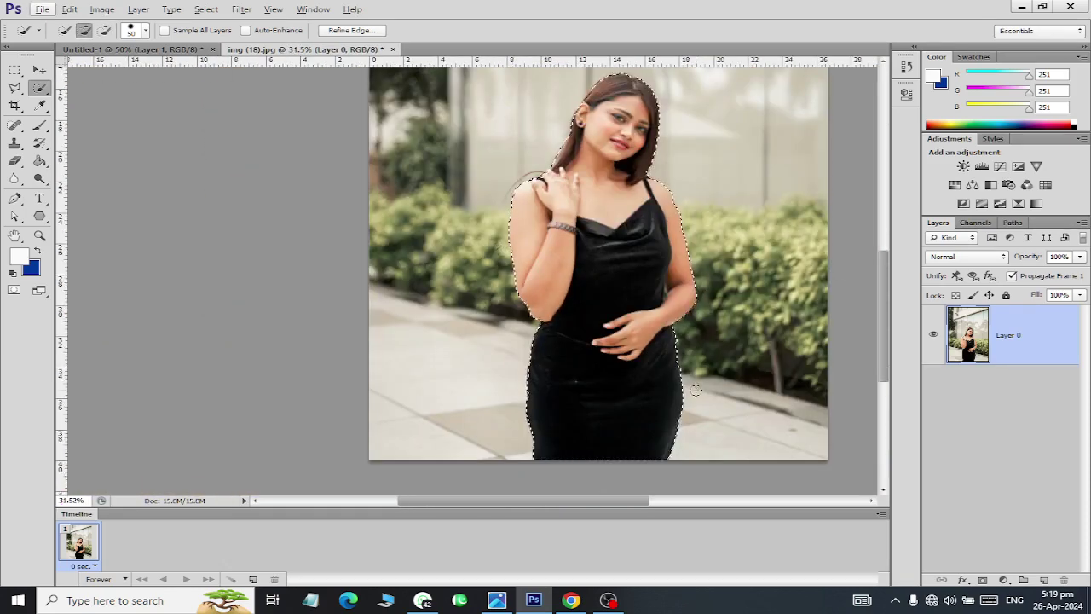
scroll(554, 171, up, 3)
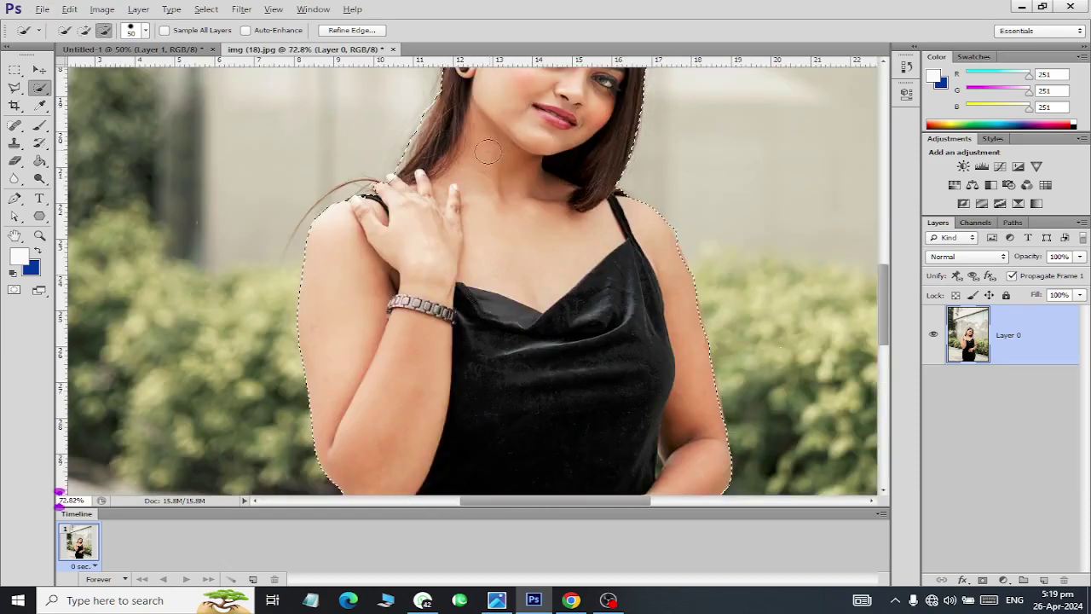
scroll(401, 158, up, 2)
scroll(255, 220, up, 2)
scroll(261, 263, up, 1)
key(bracketleft)
key(bracketleft)
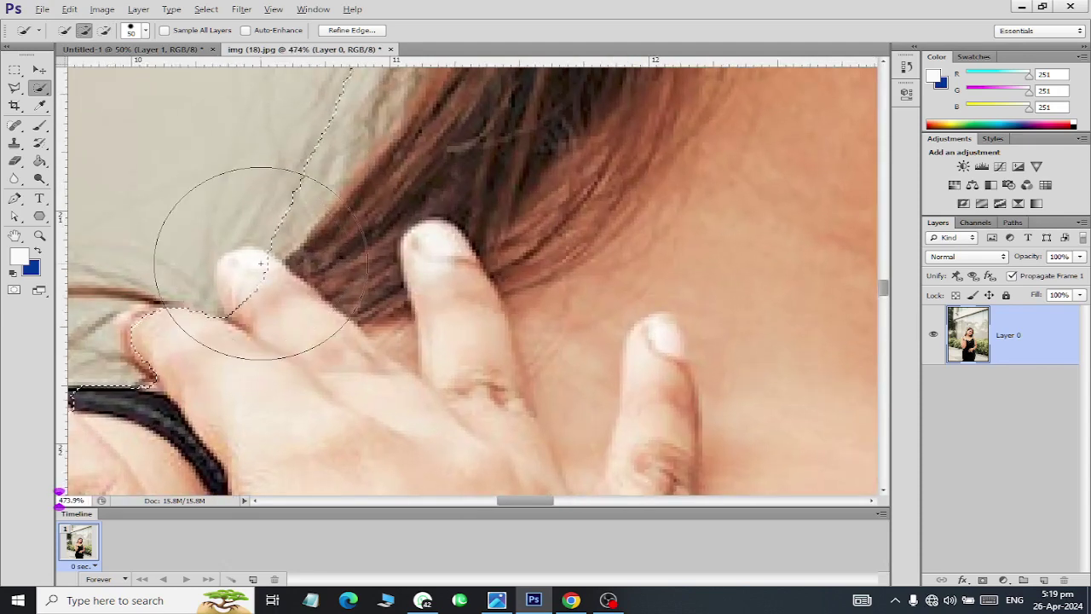
key(bracketleft)
key(bracketleft)
key(bracketleft)
key(bracketleft)
key(bracketleft)
mouse_move(261, 264)
mouse_down()
mouse_move(233, 383)
mouse_move(170, 372)
mouse_move(140, 322)
mouse_move(207, 316)
mouse_move(264, 288)
mouse_move(252, 269)
mouse_up()
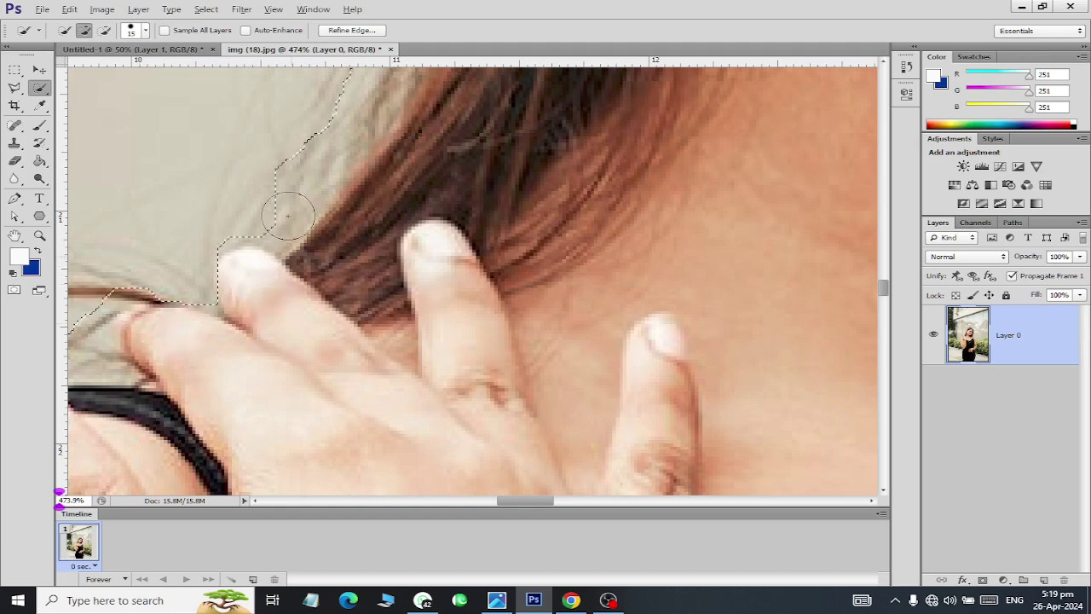
scroll(319, 298, down, 5)
scroll(319, 299, down, 2)
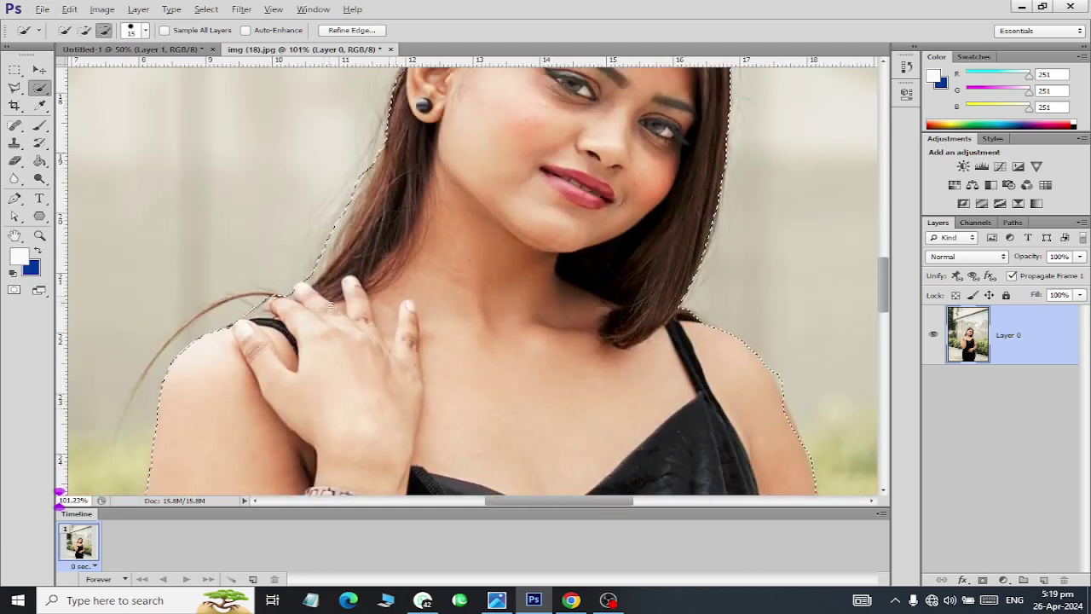
scroll(319, 298, down, 2)
scroll(319, 299, down, 1)
key(ctrl+c)
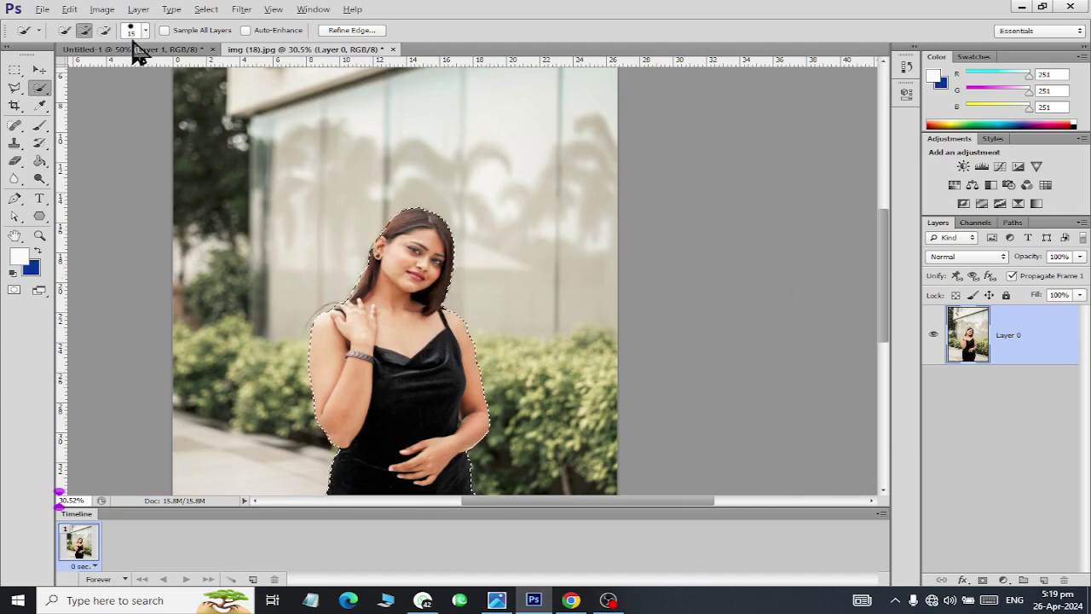
Paste the woman into the poster and scale her down to about 69%
click(134, 49)
key(ctrl+v)
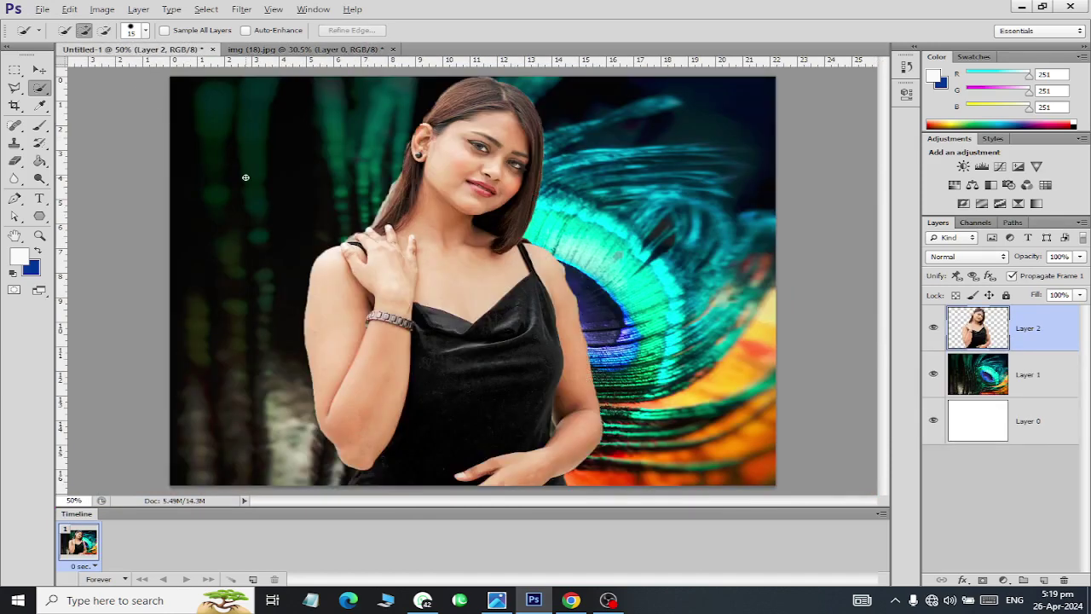
key(ctrl+t)
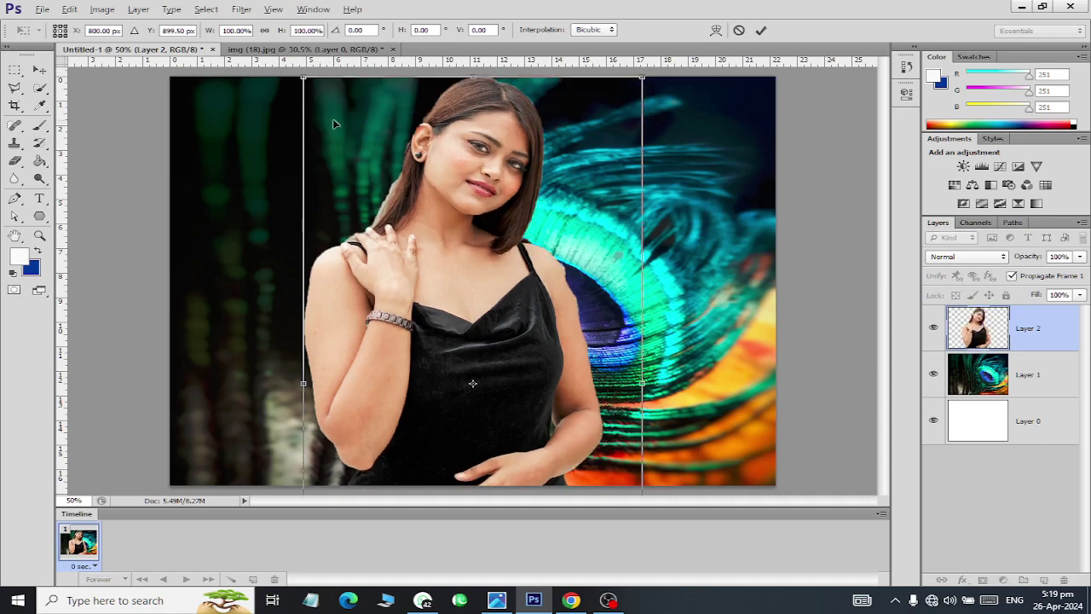
drag(306, 81, 359, 177)
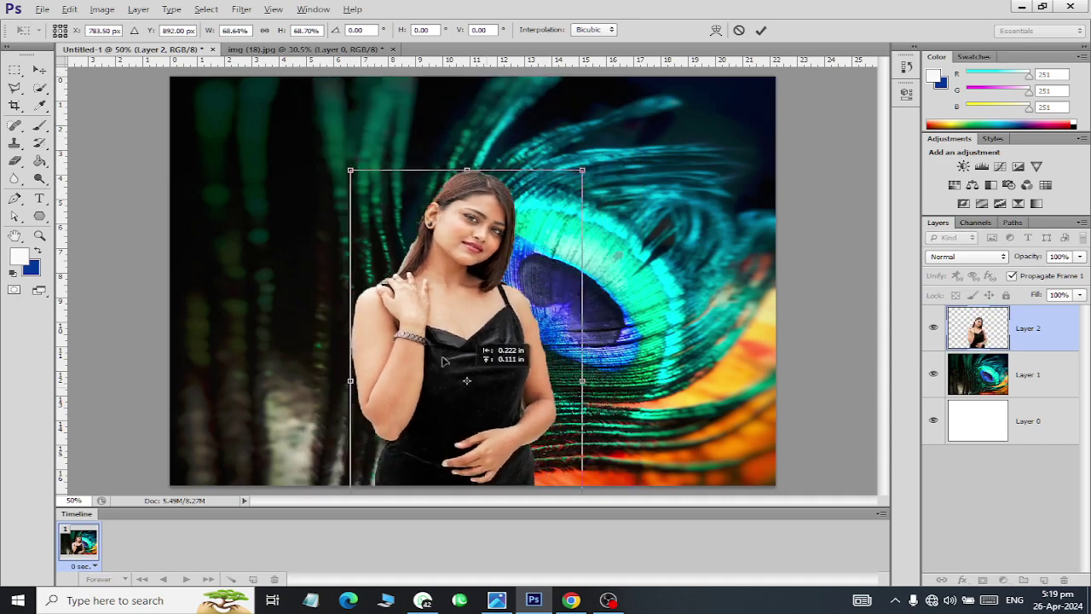
drag(489, 392, 352, 283)
Shrink the woman slightly more and move her to the poster's right edge
scroll(256, 324, up, 3)
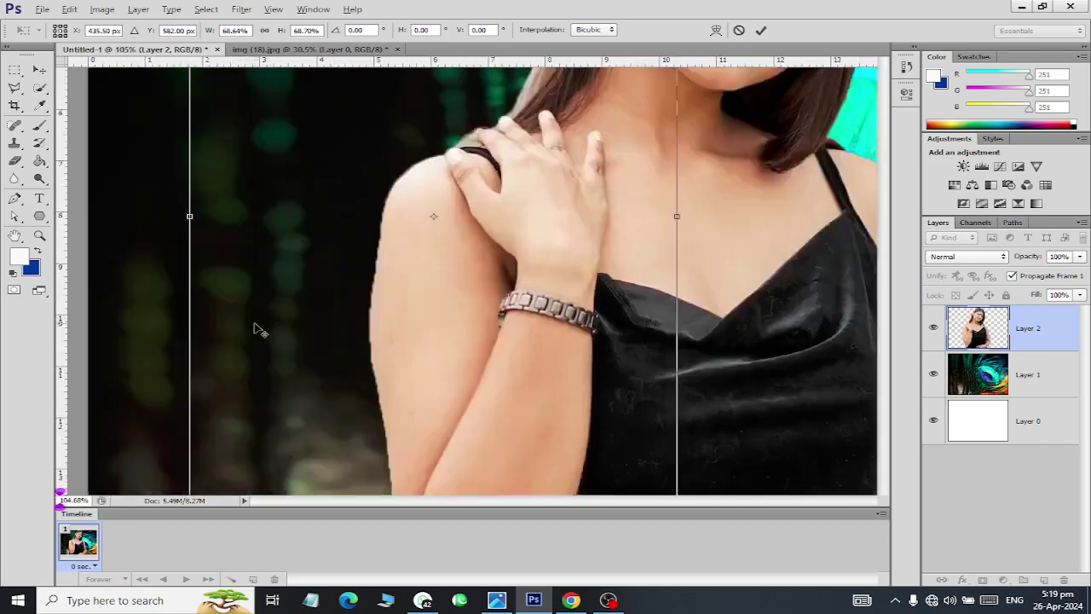
scroll(244, 310, up, 2)
scroll(168, 237, up, 2)
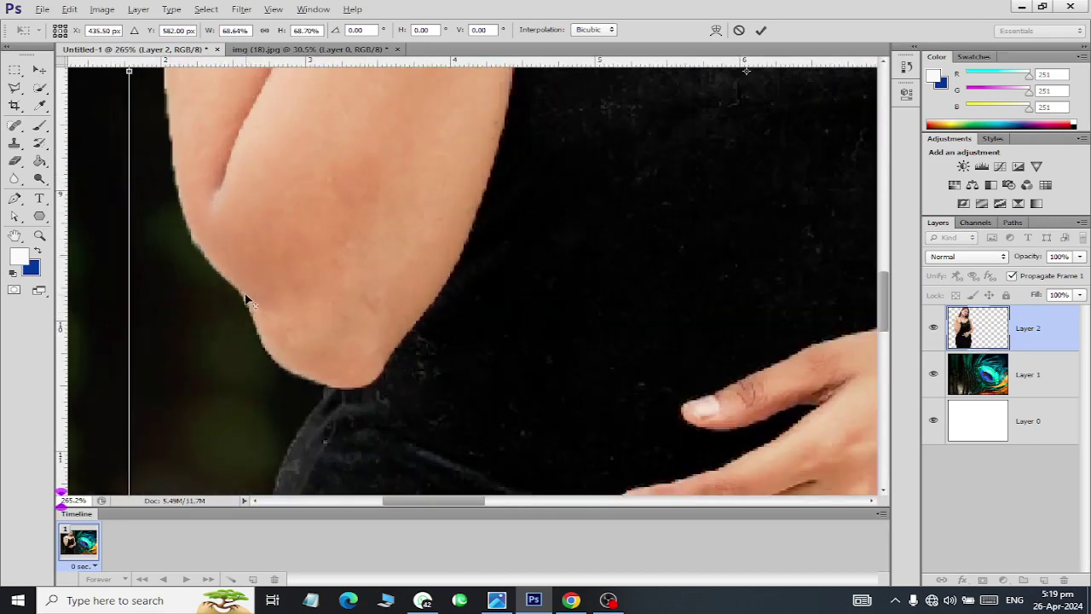
scroll(290, 375, down, 2)
scroll(285, 362, down, 1)
scroll(281, 350, down, 1)
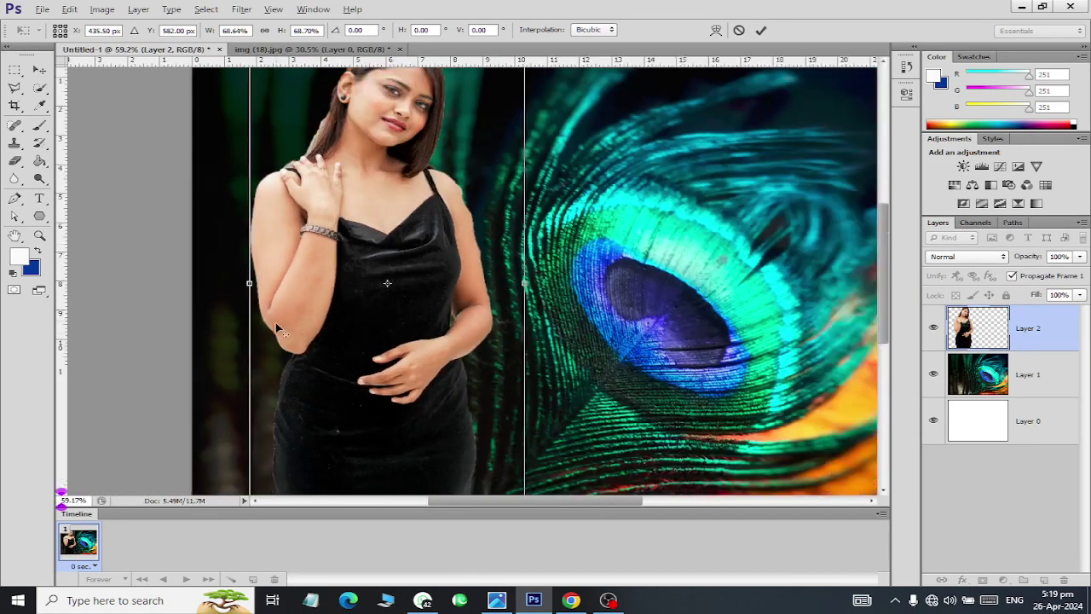
scroll(274, 332, down, 1)
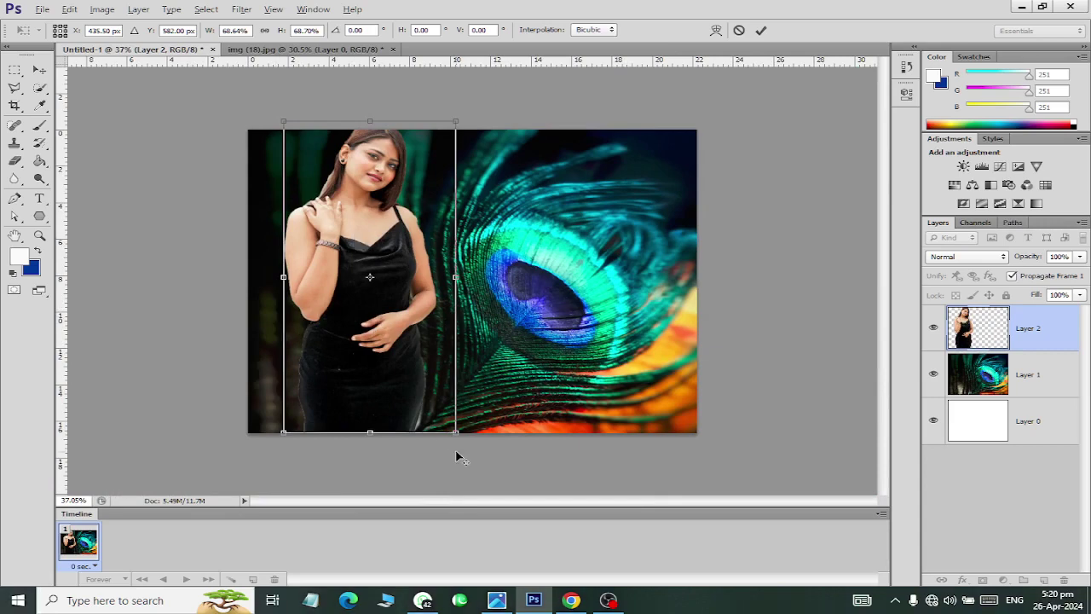
drag(455, 433, 447, 411)
mouse_move(386, 353)
mouse_down()
mouse_move(361, 384)
mouse_move(658, 381)
mouse_up()
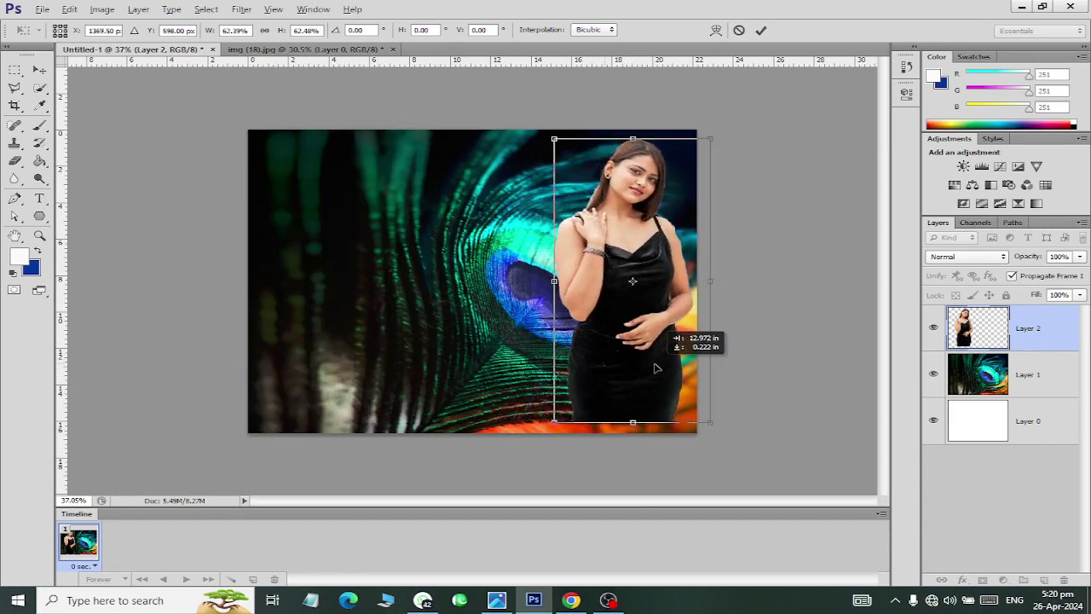
click(40, 70)
Apply the woman's resize and load Layer 2's outline as a selection
click(469, 232)
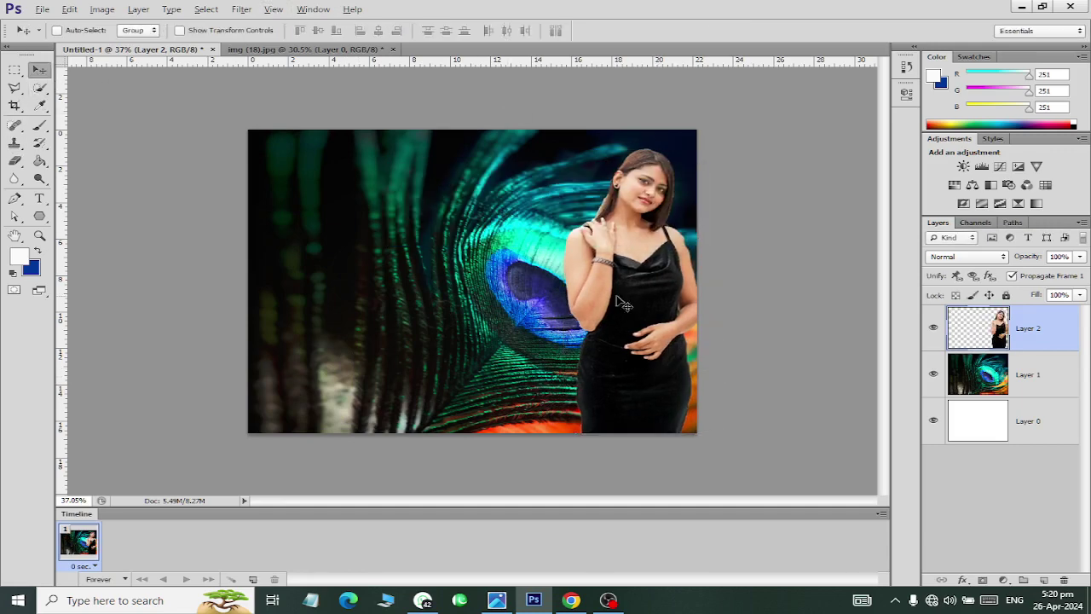
scroll(716, 212, up, 3)
scroll(682, 210, up, 1)
scroll(681, 210, up, 2)
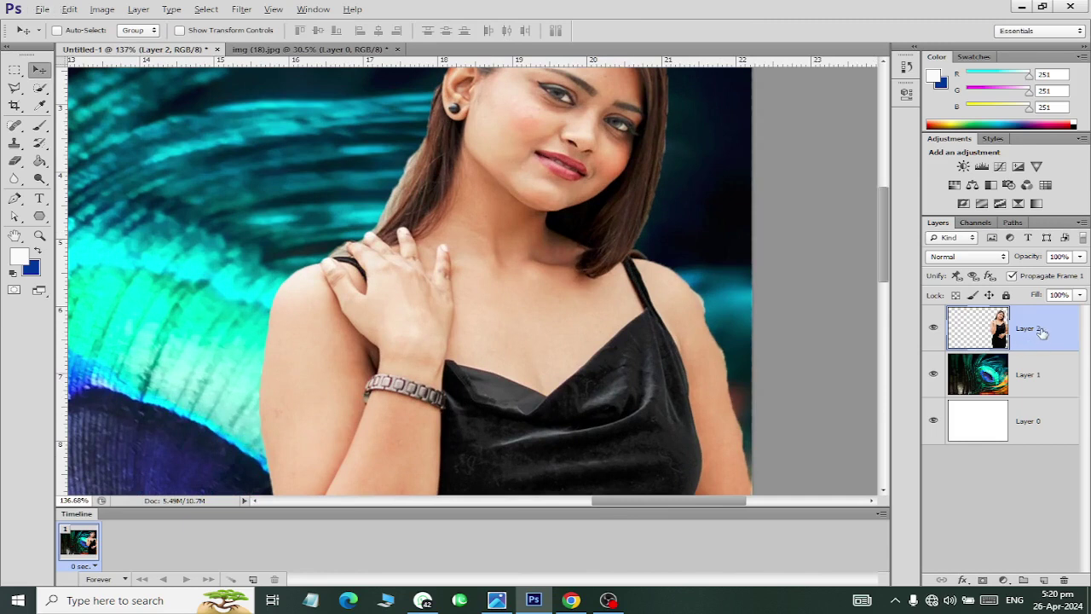
click(15, 71)
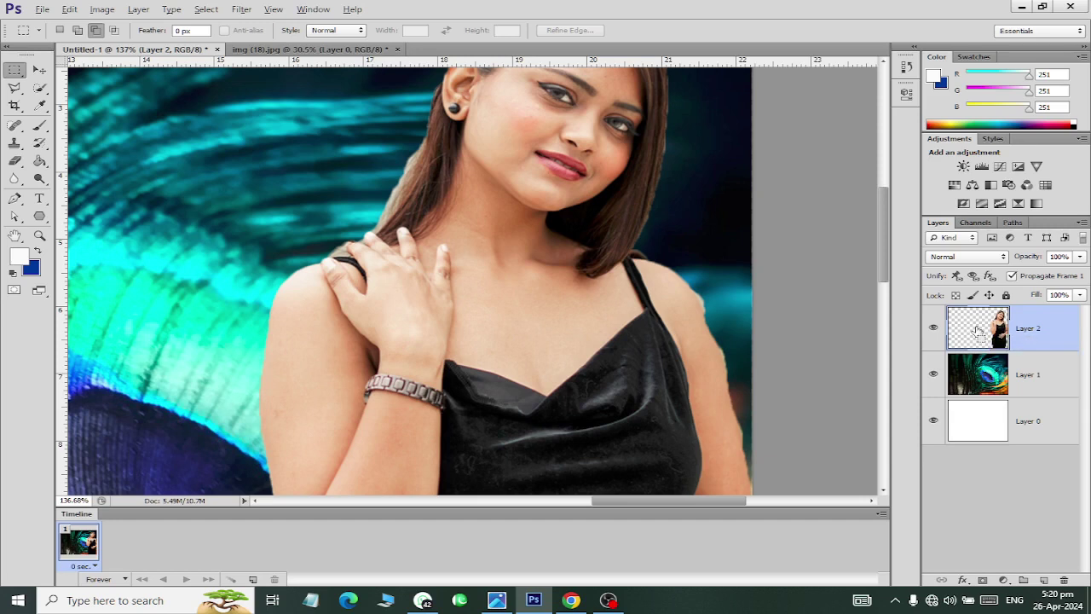
ctrl+click(978, 331)
ctrl+click(978, 331)
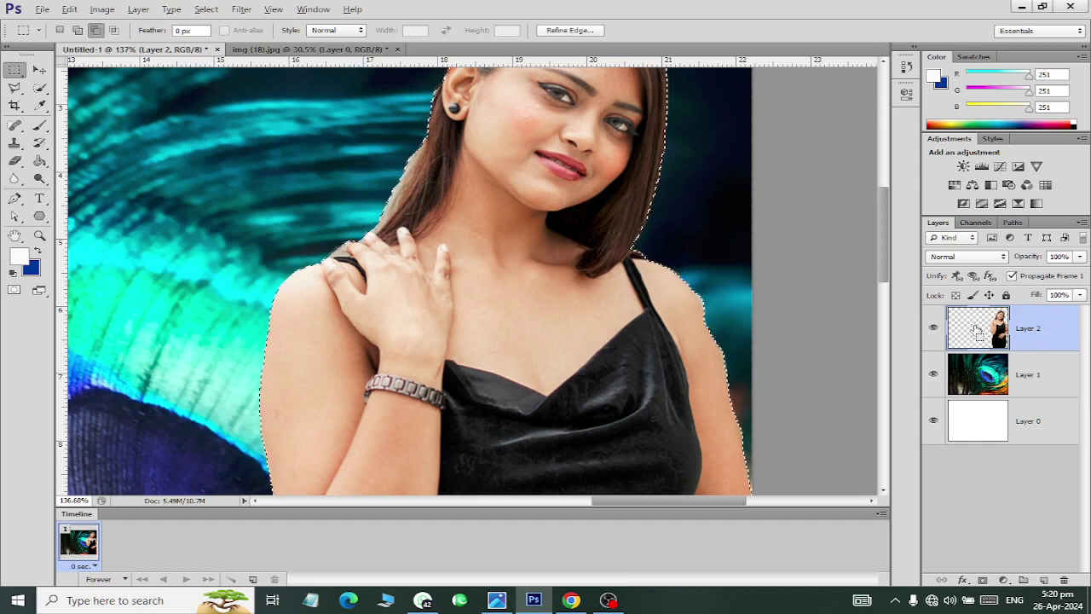
Refine the selection edge with Shift Edge -55, Smooth 9 and added Feather, previewed On Black
click(572, 36)
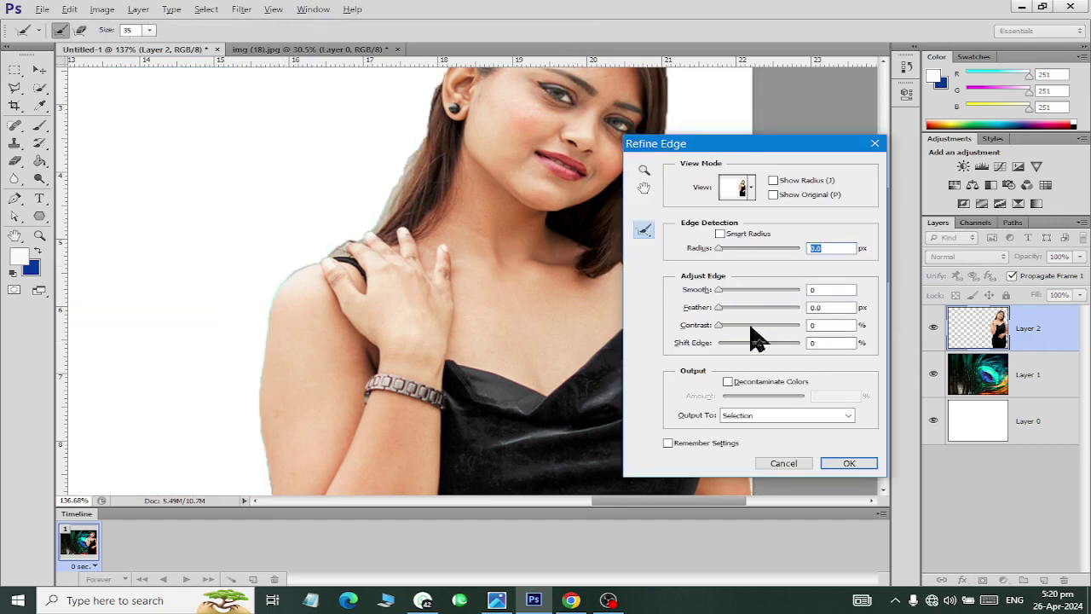
drag(762, 348, 706, 368)
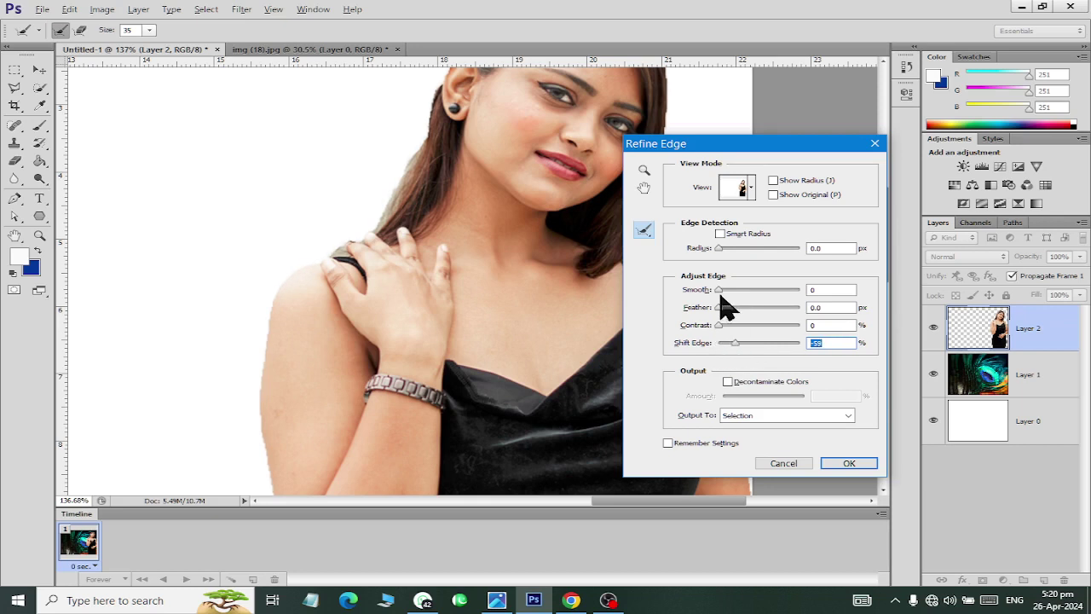
drag(717, 292, 725, 296)
click(747, 187)
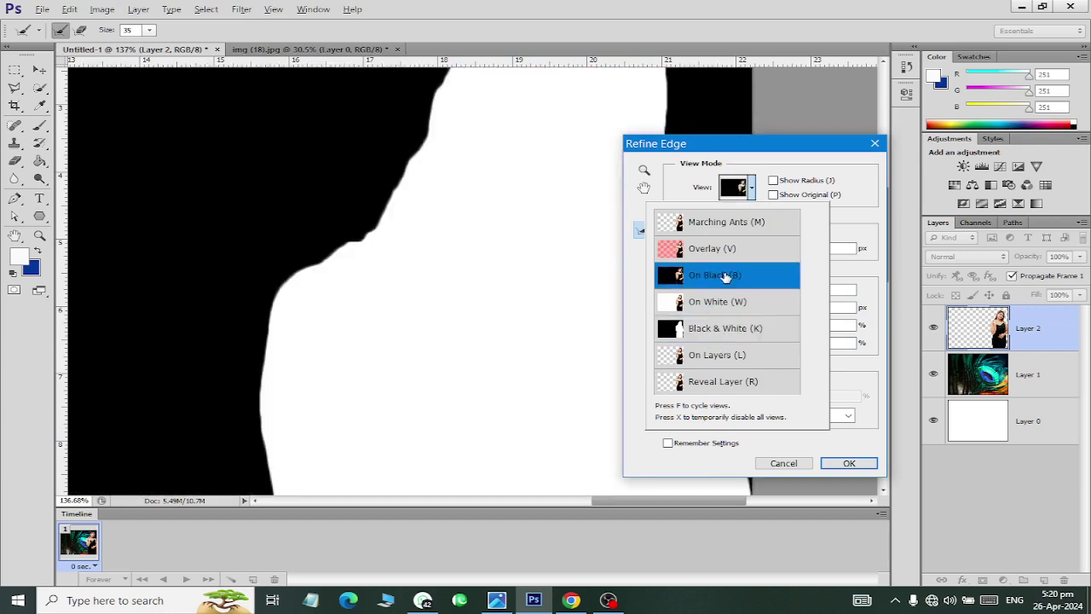
click(777, 149)
drag(739, 347, 740, 349)
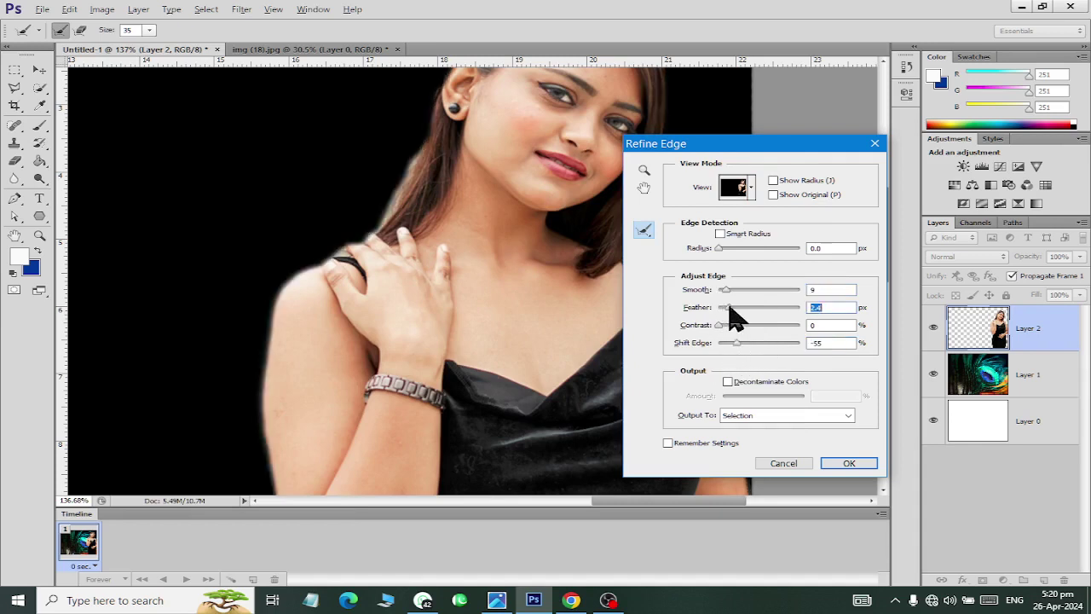
drag(729, 310, 737, 312)
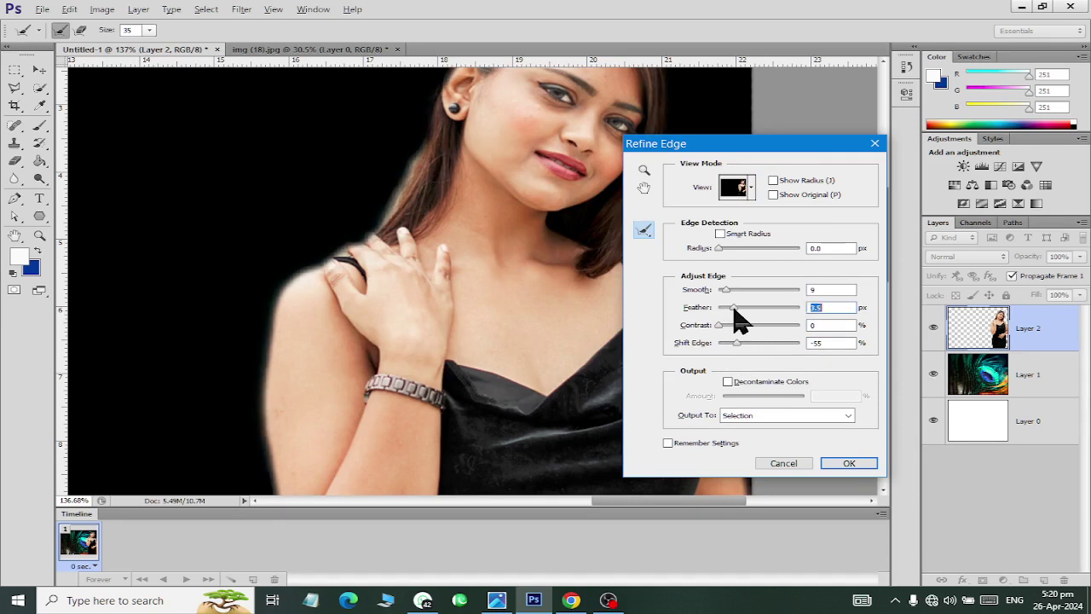
click(850, 465)
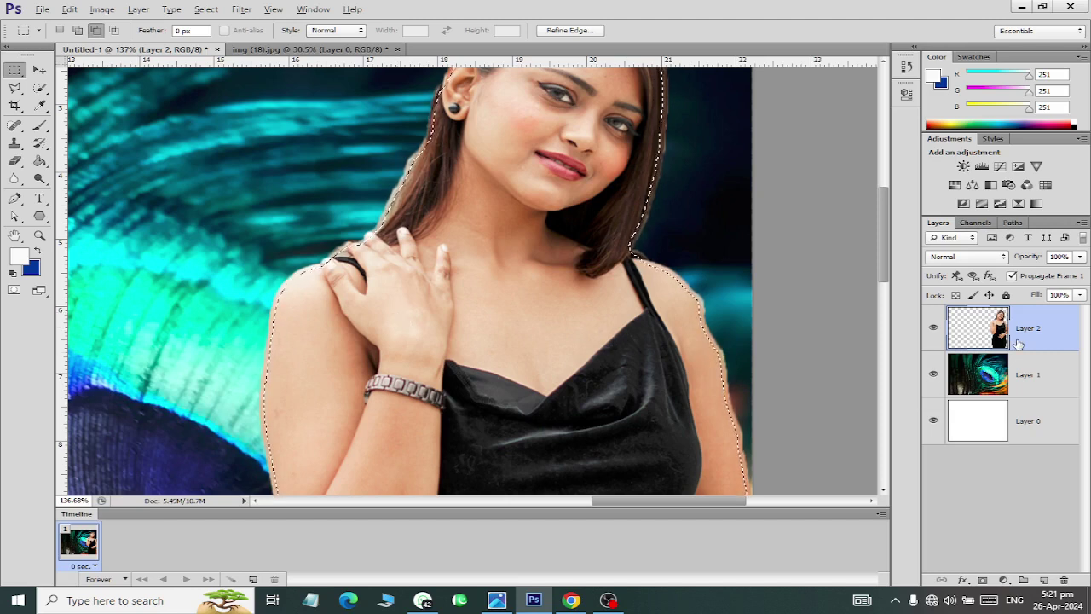
Copy the refined woman to Layer 3 and hide the original Layer 2
key(ctrl+j)
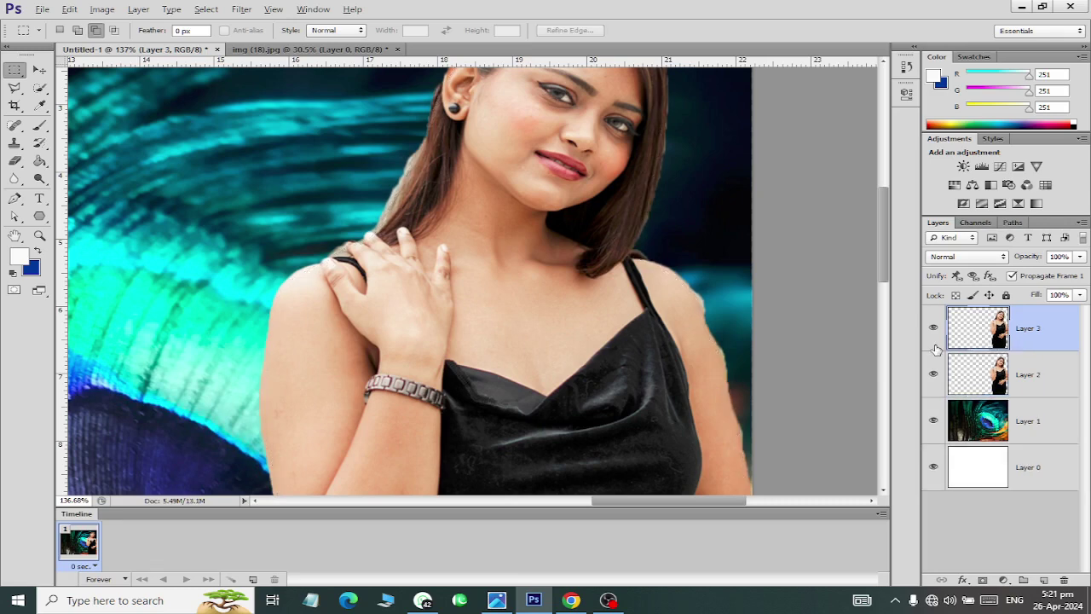
click(933, 374)
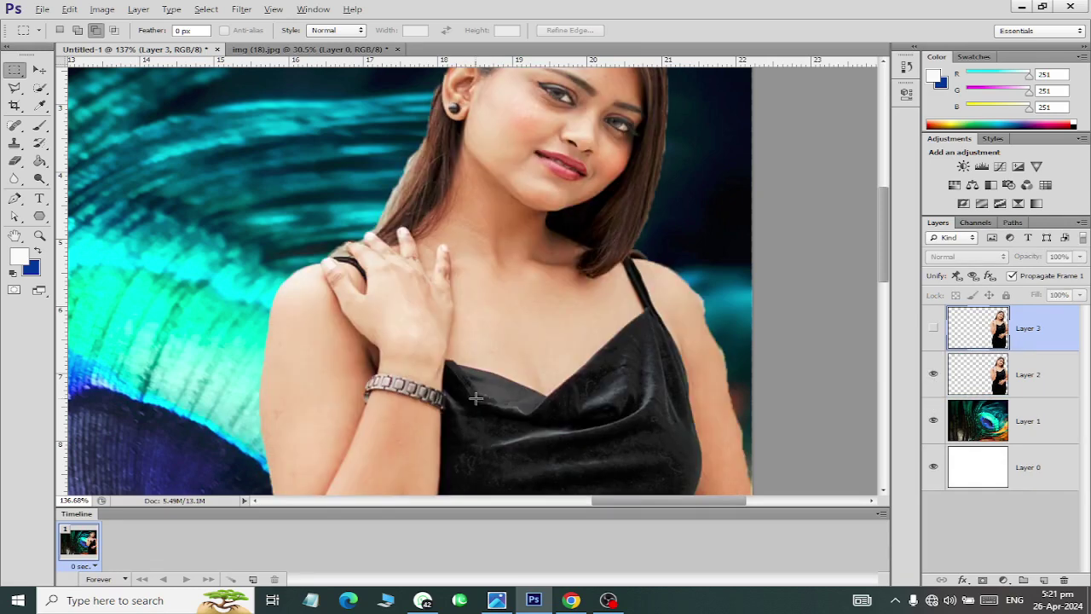
scroll(256, 385, up, 2)
scroll(281, 299, up, 2)
scroll(299, 209, up, 1)
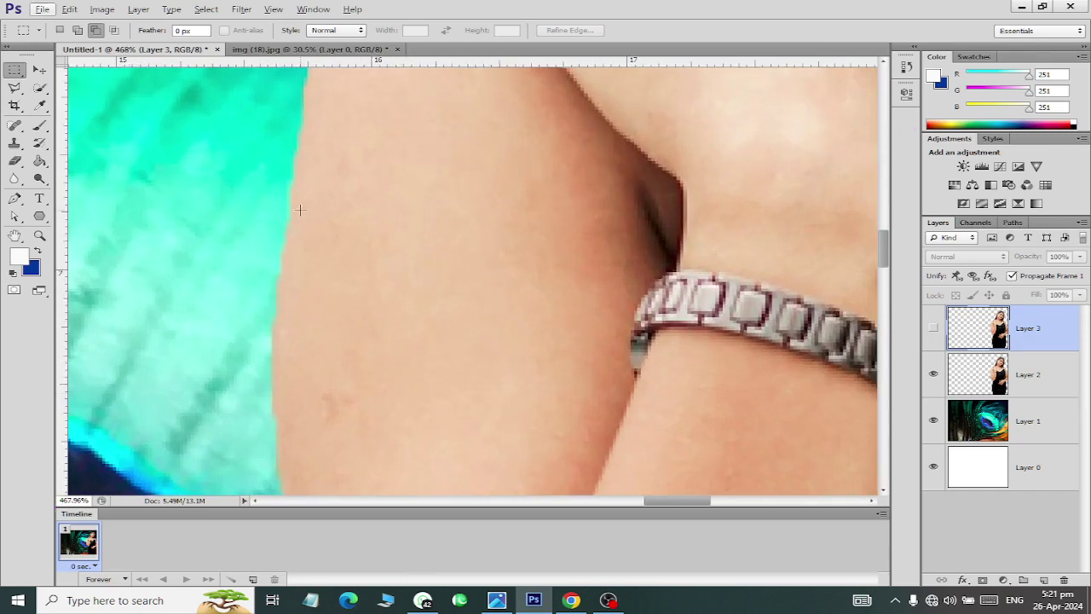
click(934, 374)
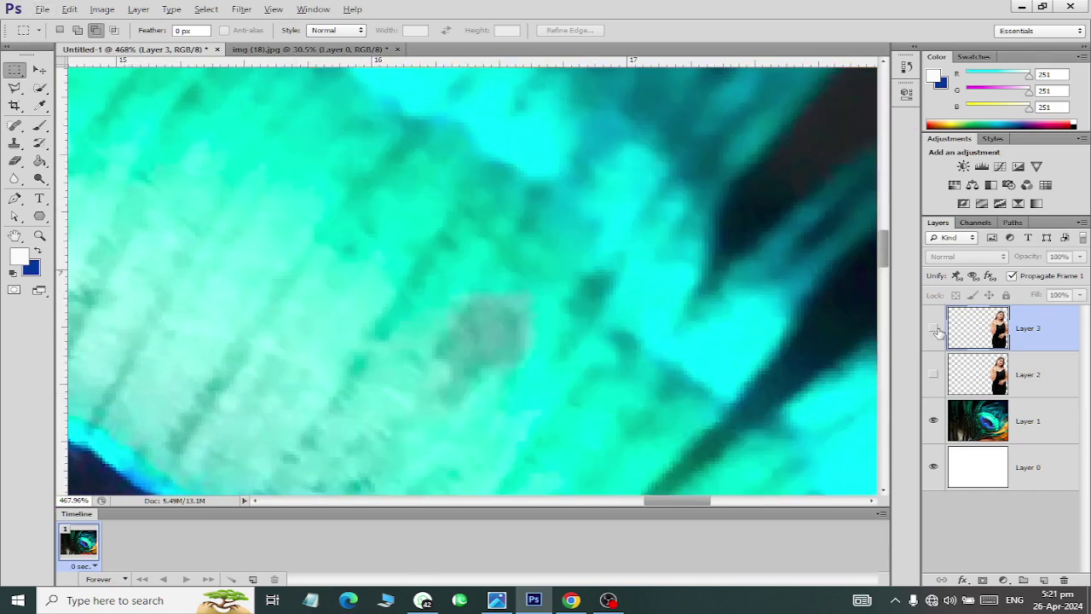
click(934, 328)
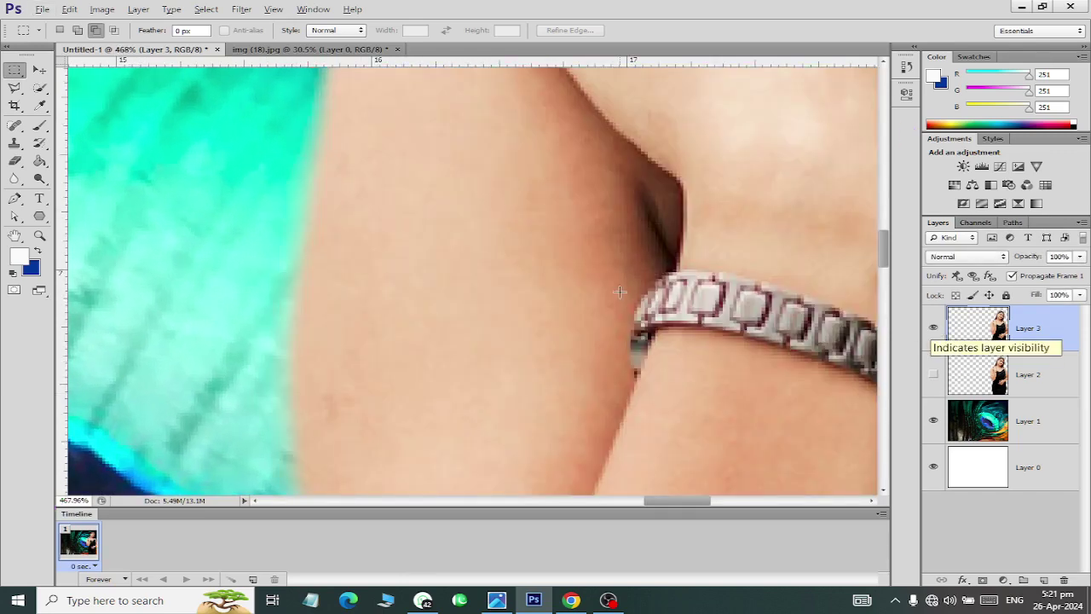
Reselect the original Layer 2 and activate the Move tool
scroll(509, 248, down, 2)
scroll(509, 248, down, 2)
scroll(509, 248, down, 1)
scroll(509, 249, down, 1)
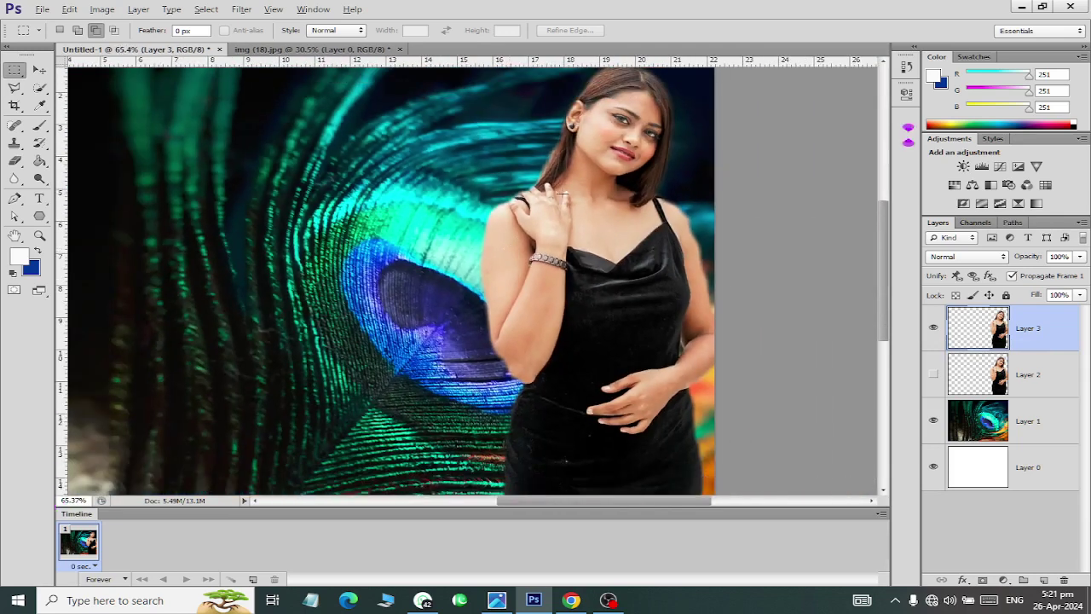
scroll(509, 248, down, 1)
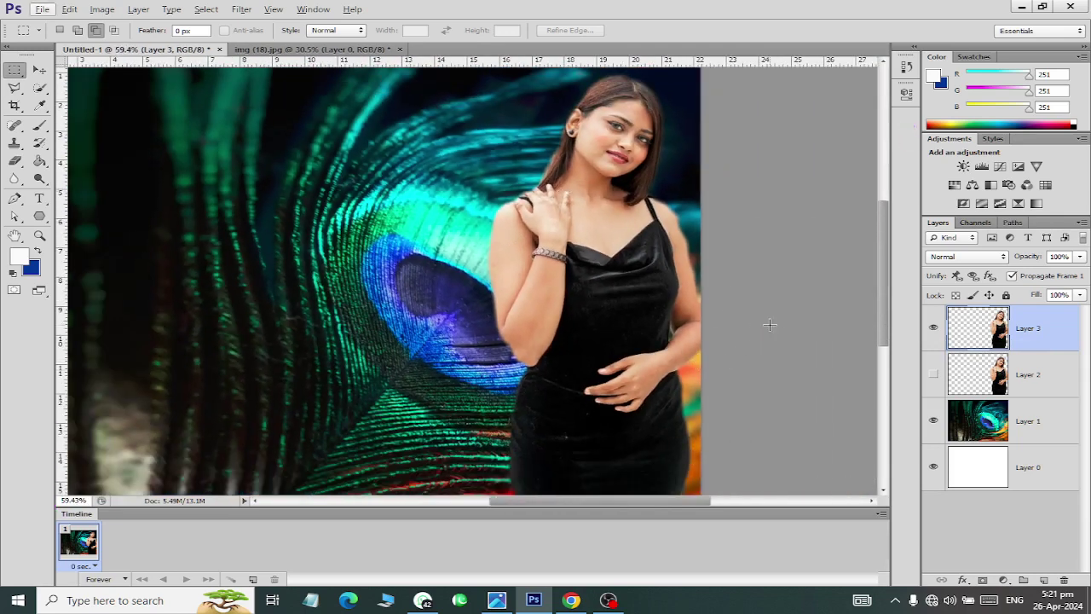
mouse_move(1040, 375)
mouse_down()
mouse_move(1068, 578)
mouse_move(1053, 374)
mouse_up()
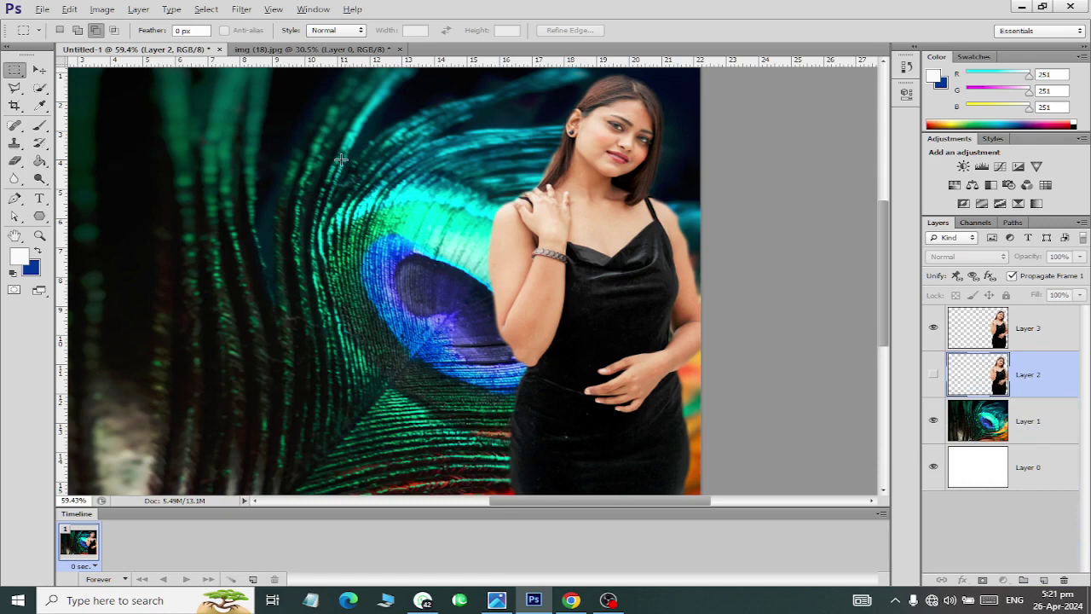
click(39, 69)
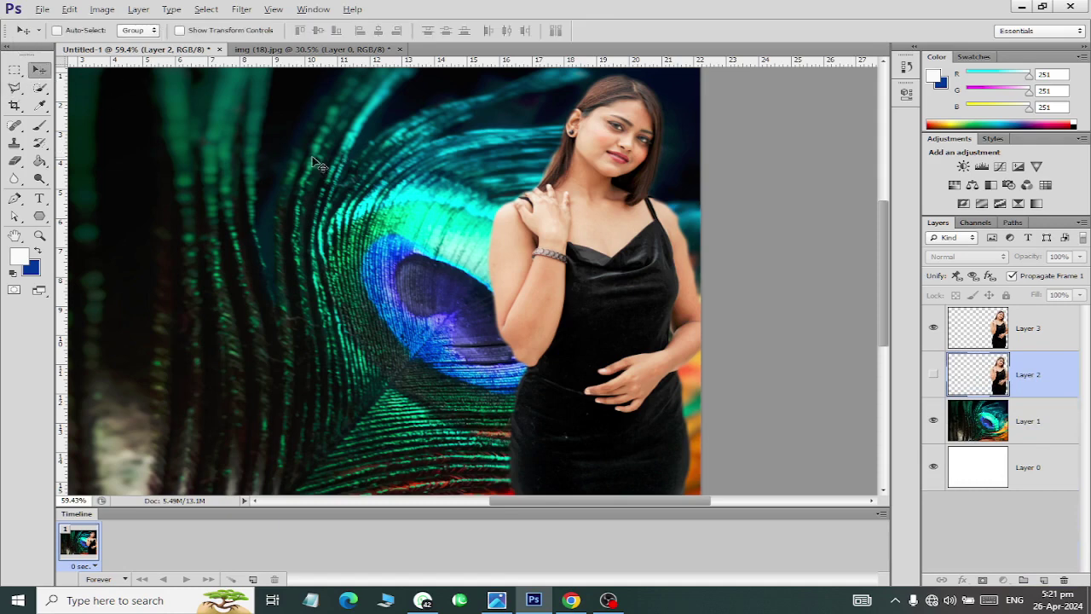
Browse the image files in the latest folder in the Open dialog
key(ctrl+o)
click(519, 207)
scroll(529, 212, down, 5)
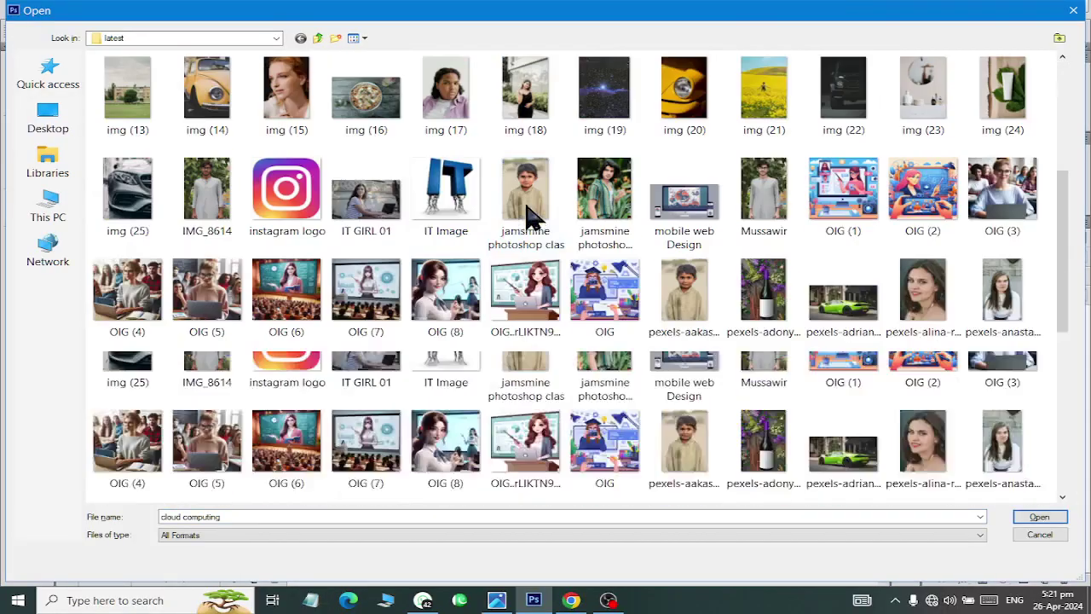
scroll(580, 273, up, 1)
scroll(593, 294, down, 3)
scroll(590, 298, down, 2)
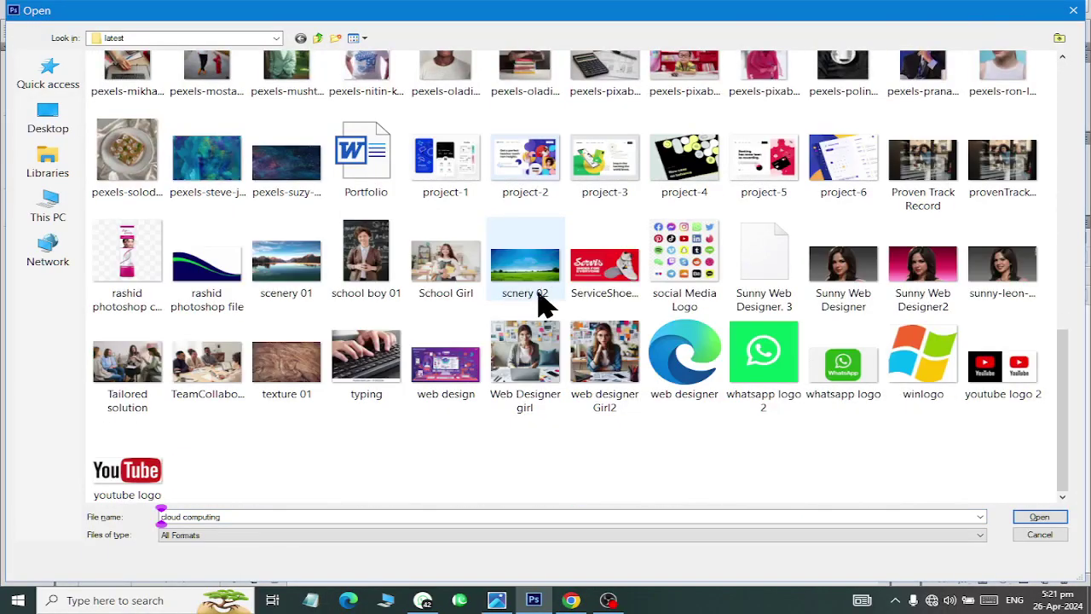
scroll(592, 302, up, 3)
scroll(592, 303, up, 2)
scroll(593, 303, up, 2)
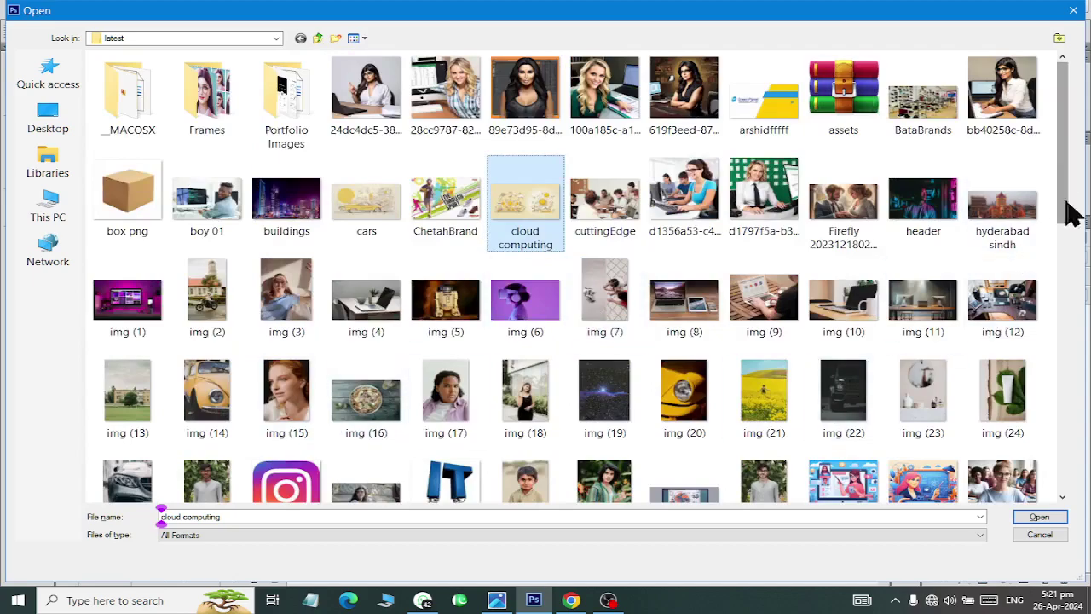
mouse_move(1072, 207)
mouse_down()
mouse_move(1071, 489)
mouse_move(1065, 421)
mouse_up()
click(857, 362)
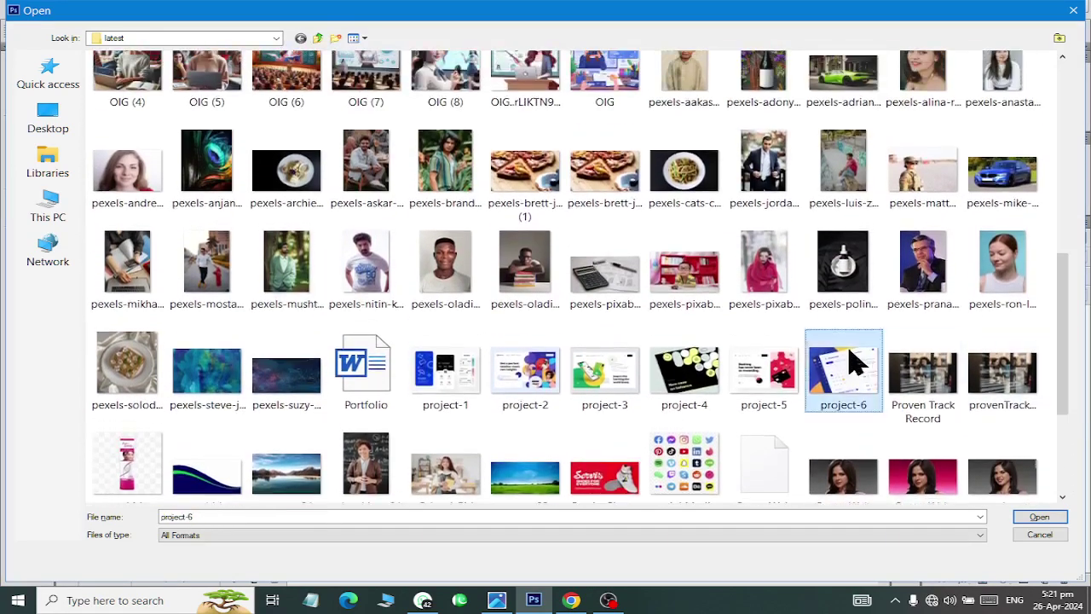
key(c)
key(c)
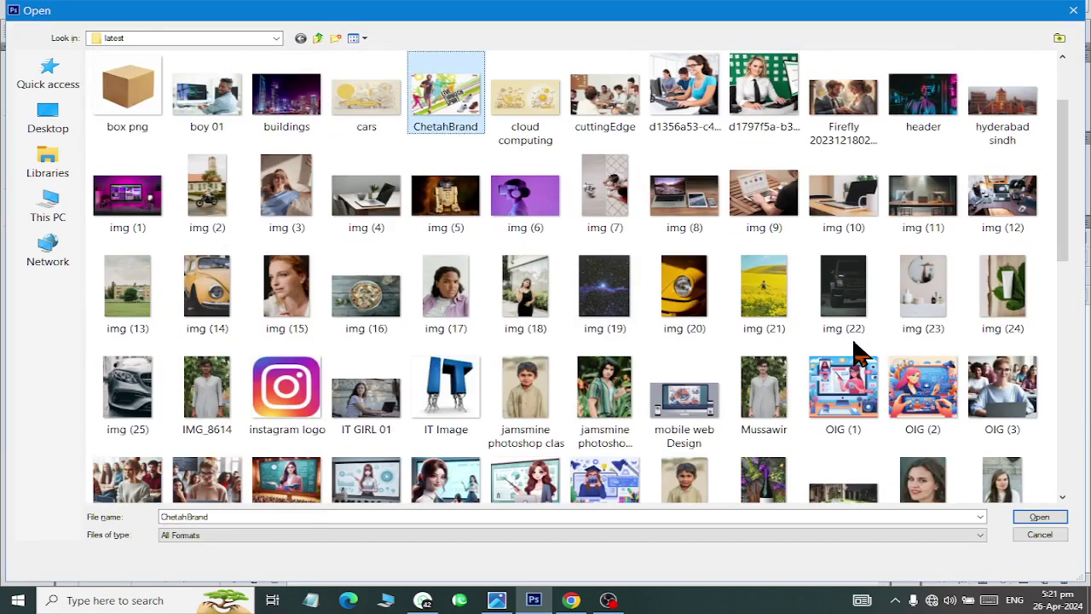
key(c)
key(c)
key(c)
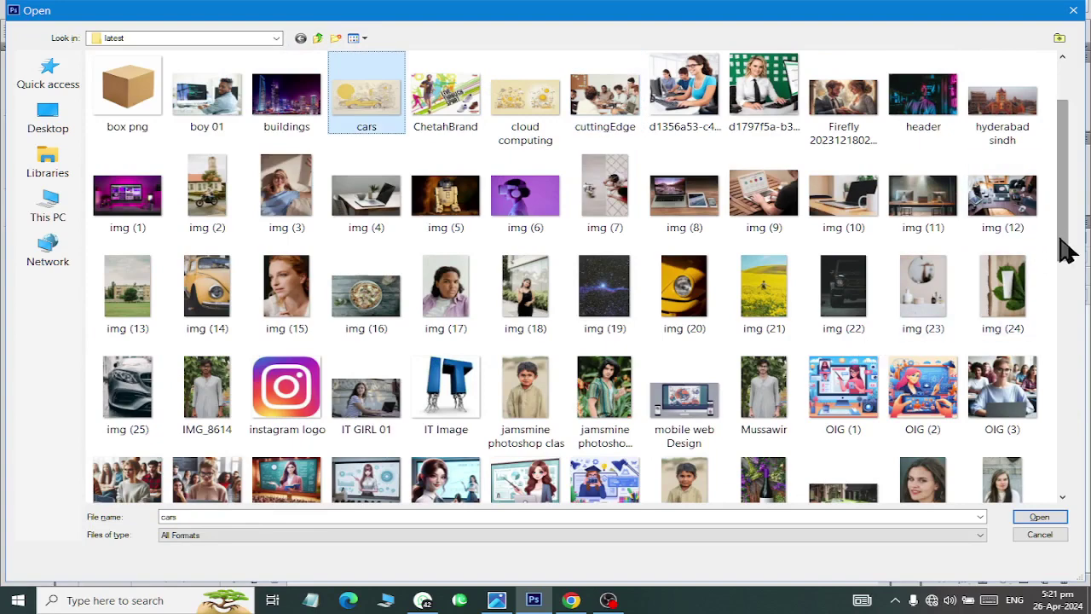
drag(1066, 263, 1064, 214)
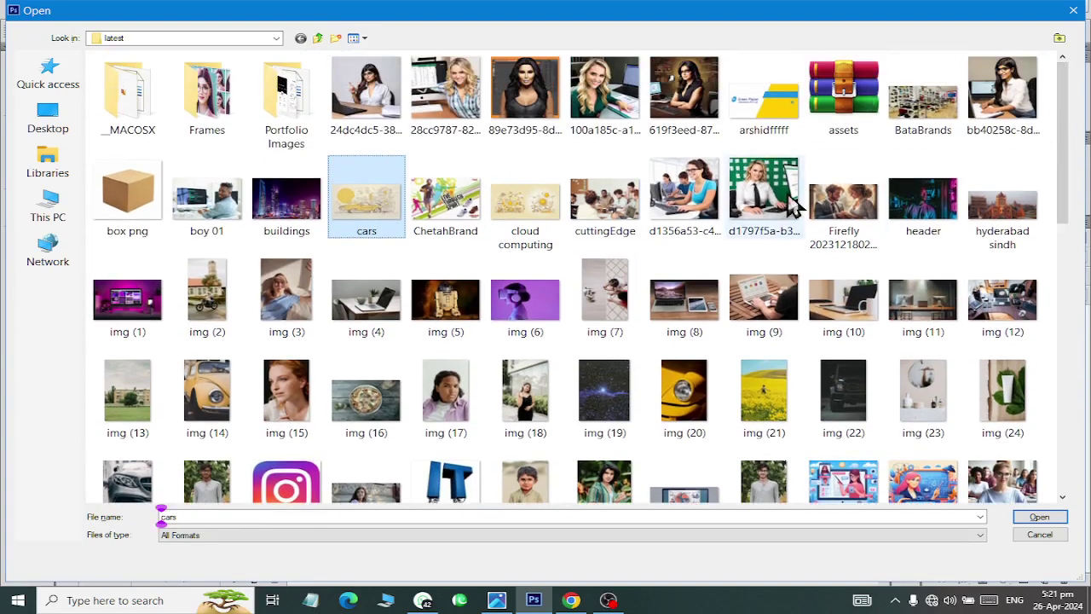
Pick pexels-mike-bird-170811 with the arrow keys and open it
key(Down)
key(Down)
key(Down)
key(Down)
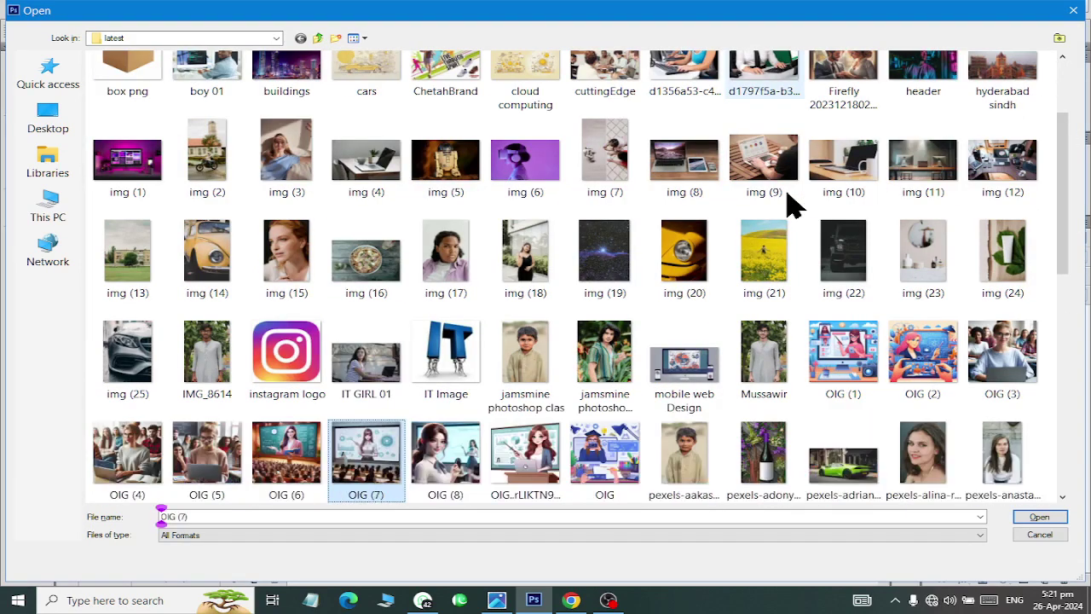
key(Down)
key(Down)
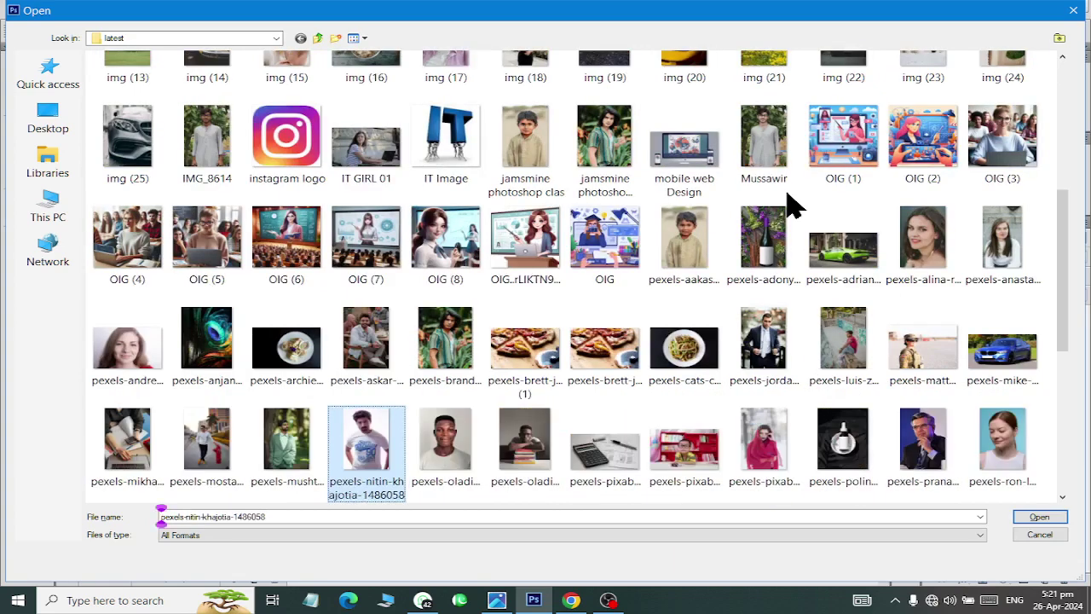
key(Right)
key(Right)
key(Right)
key(Right)
key(Right)
key(Right)
key(Right)
key(Up)
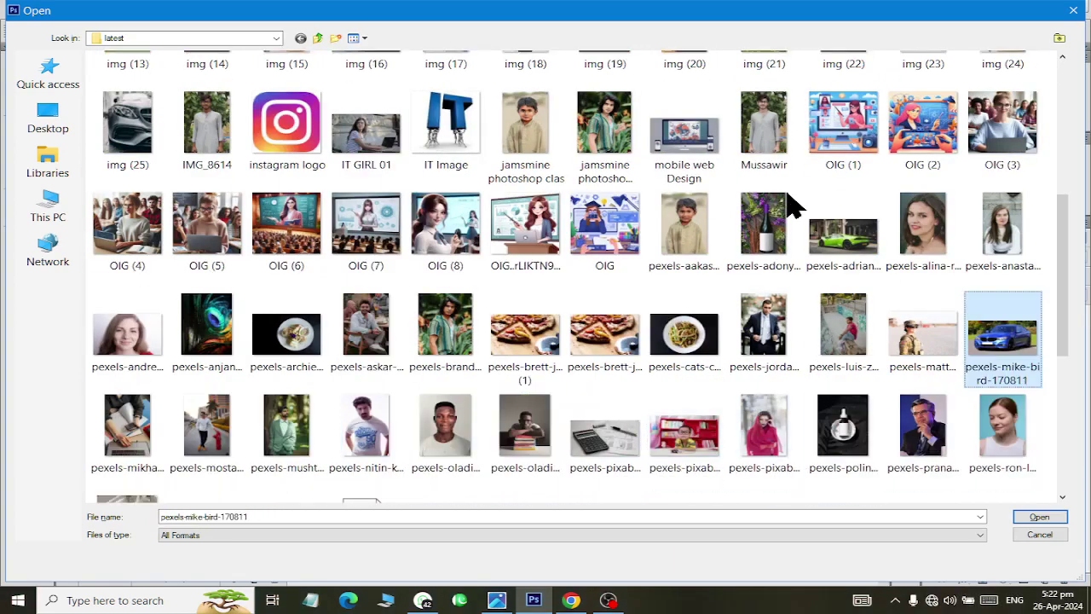
key(Down)
key(Down)
key(Down)
key(Down)
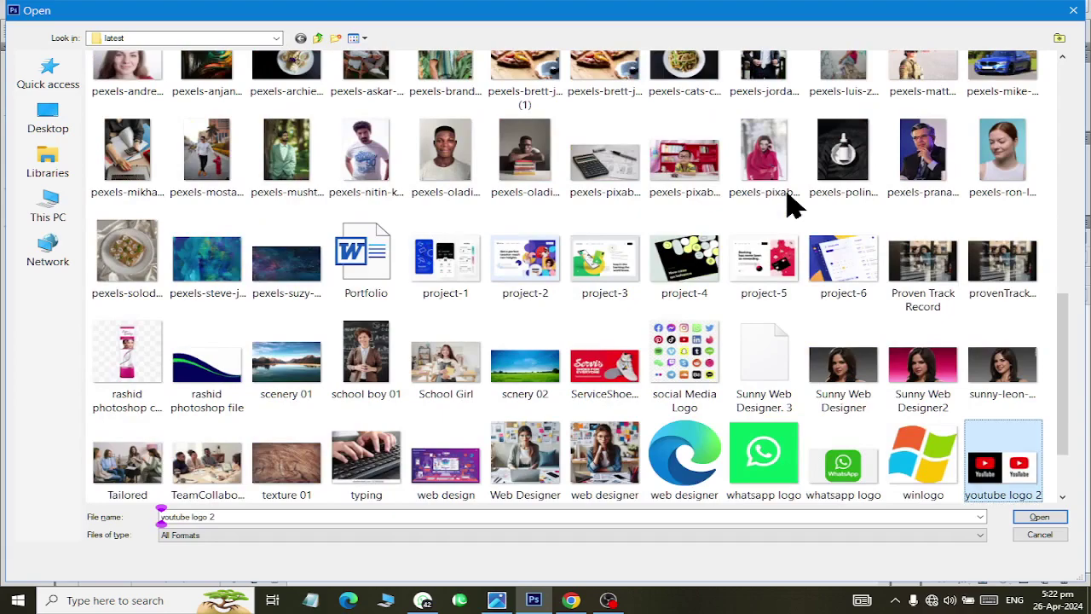
key(Up)
key(Up)
key(Up)
key(Up)
key(Up)
key(Up)
key(Down)
key(Down)
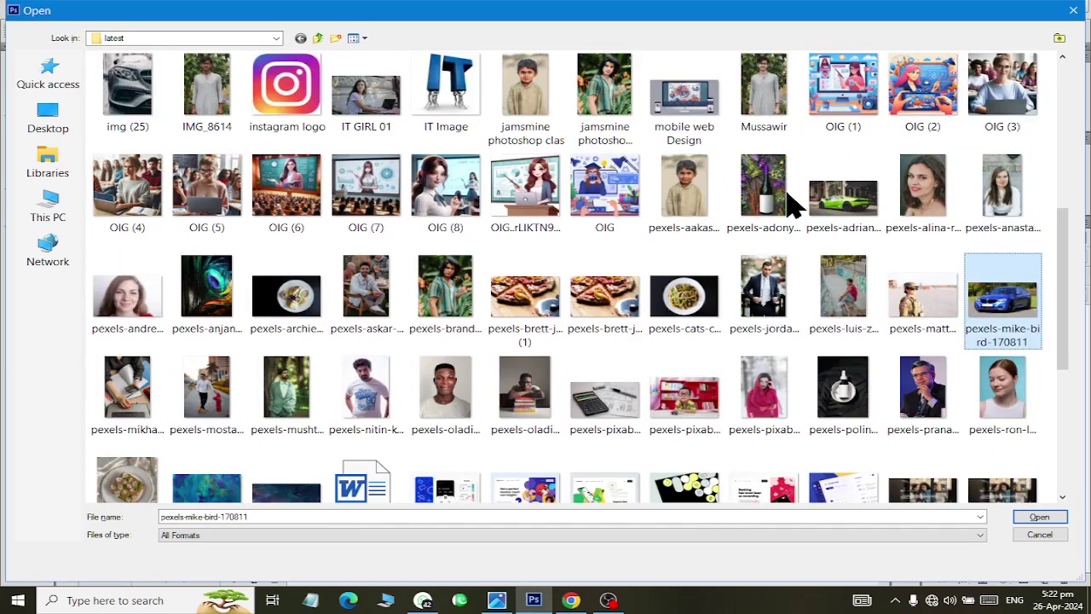
key(Return)
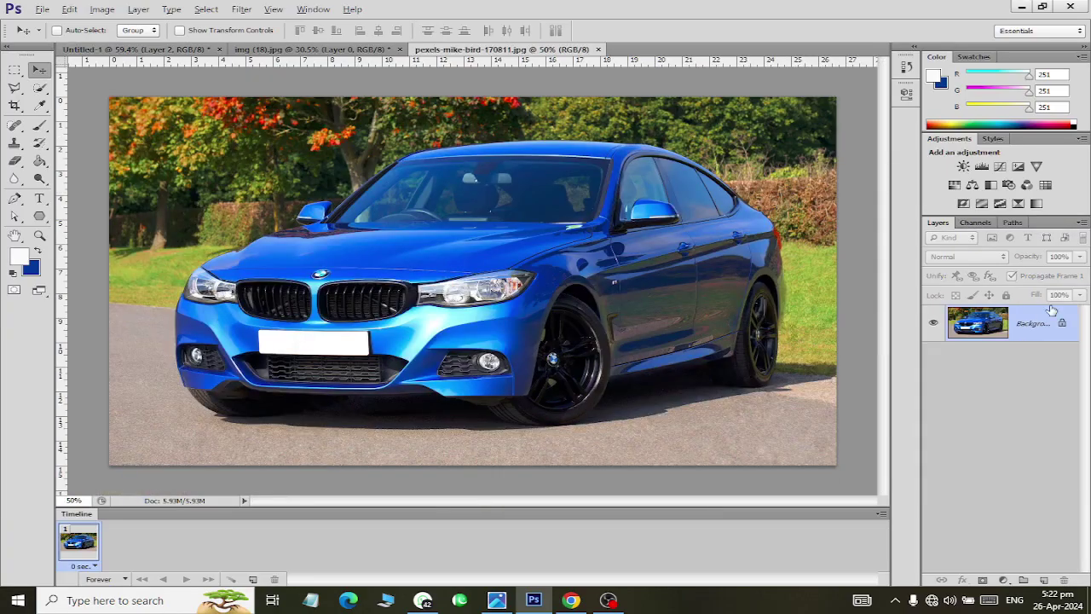
Convert the car photo's Background to Layer 0, trial a Quick Selection on the car, then close it
double_click(1061, 328)
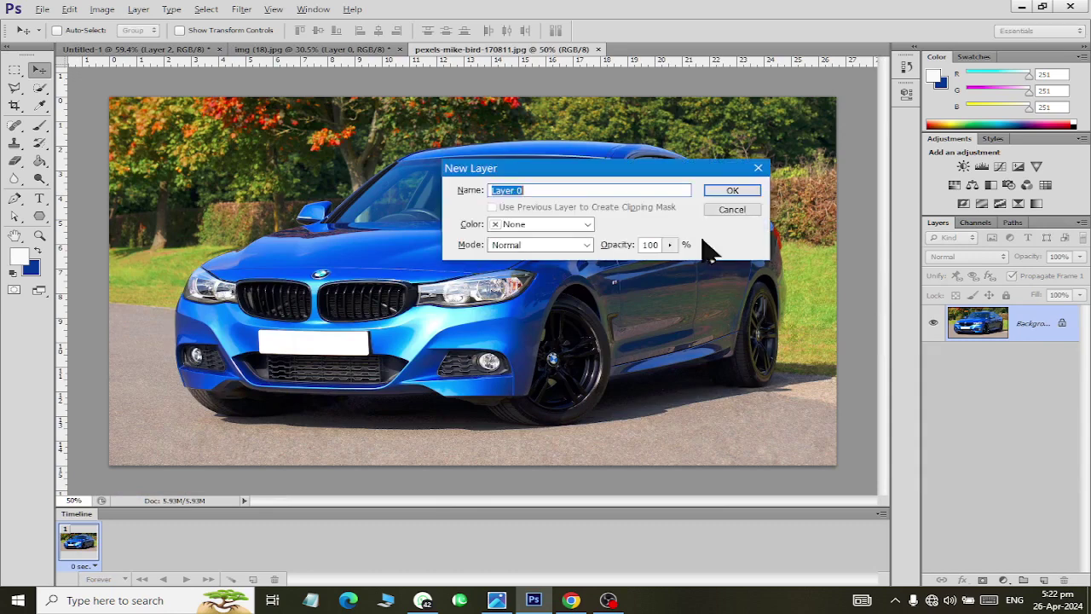
click(729, 190)
click(37, 90)
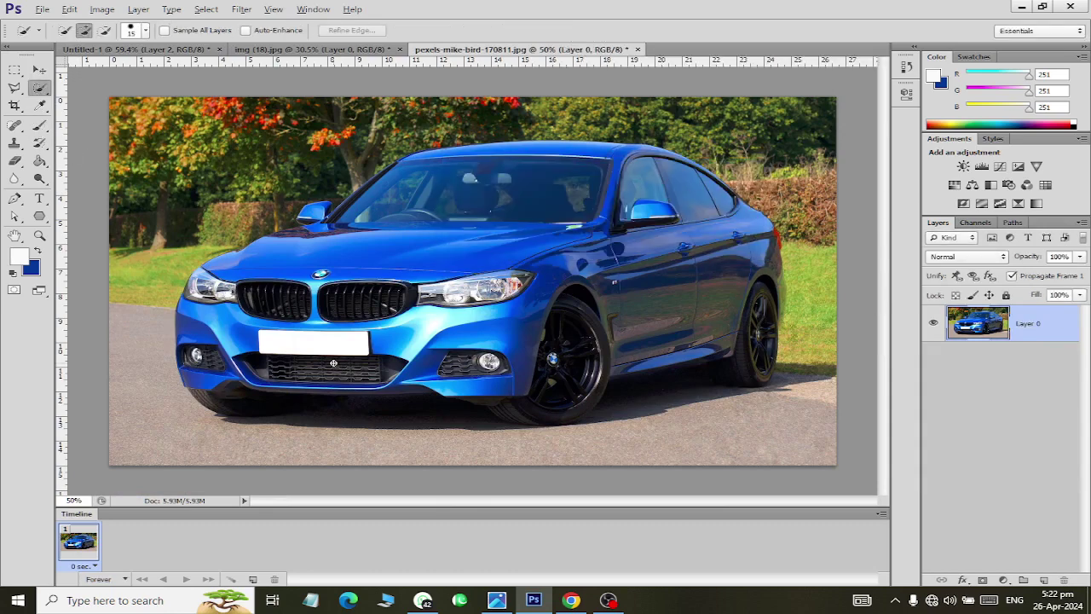
drag(333, 363, 665, 252)
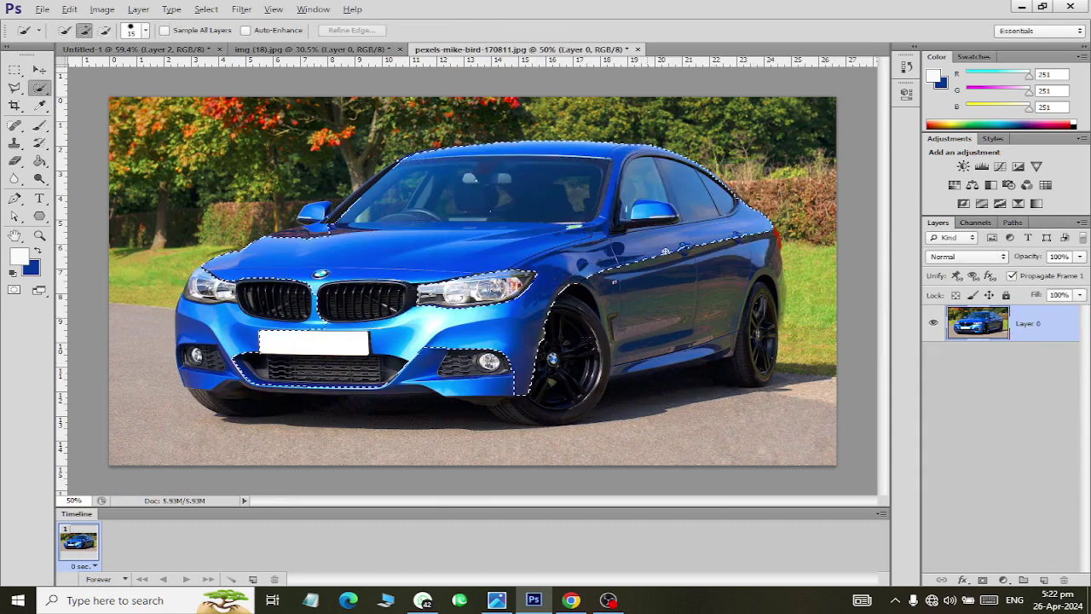
key(ctrl+d)
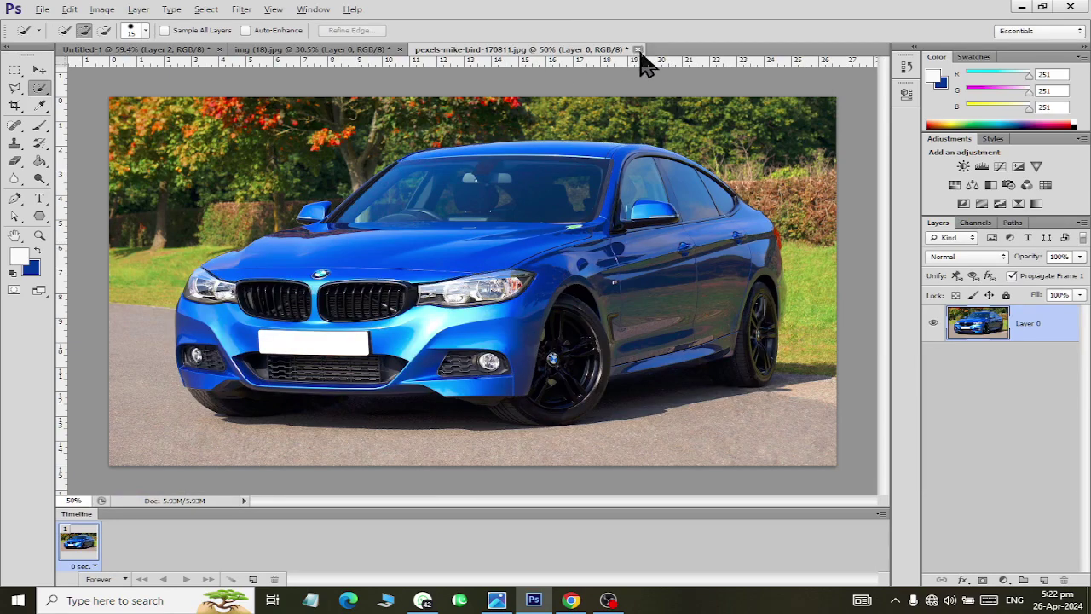
click(638, 50)
Discard the car photo and browse the save dialog to Documents > Ps Files > Horizon
click(537, 235)
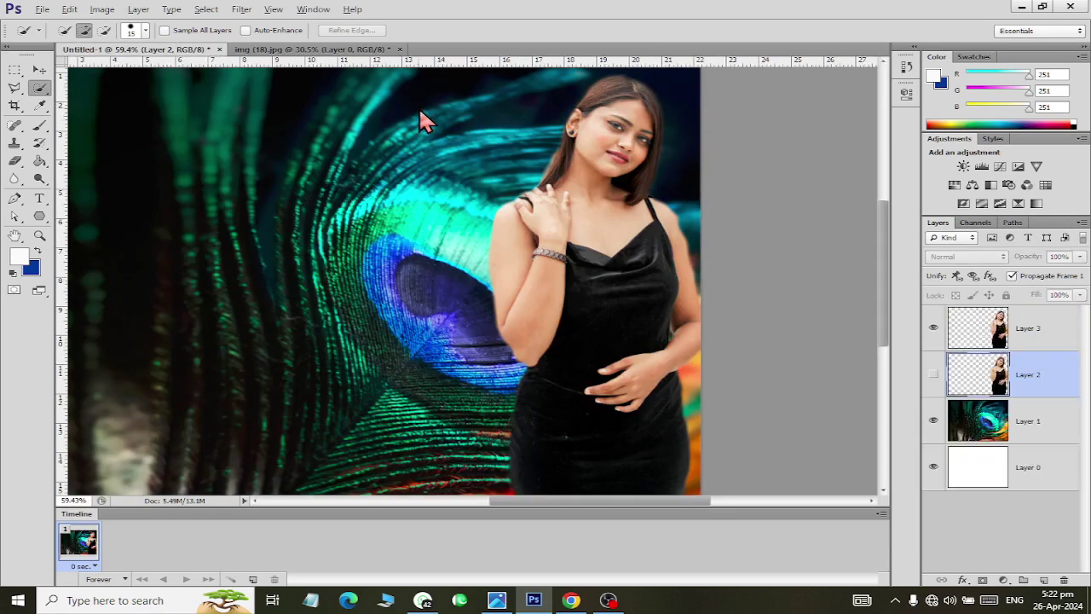
key(ctrl+s)
click(44, 157)
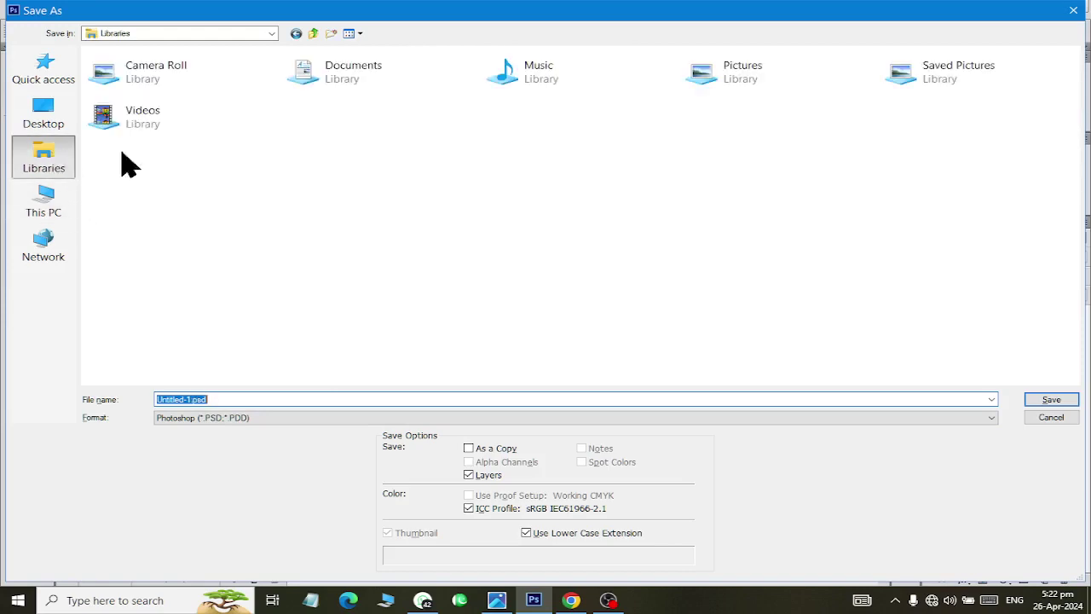
double_click(308, 81)
text(ps)
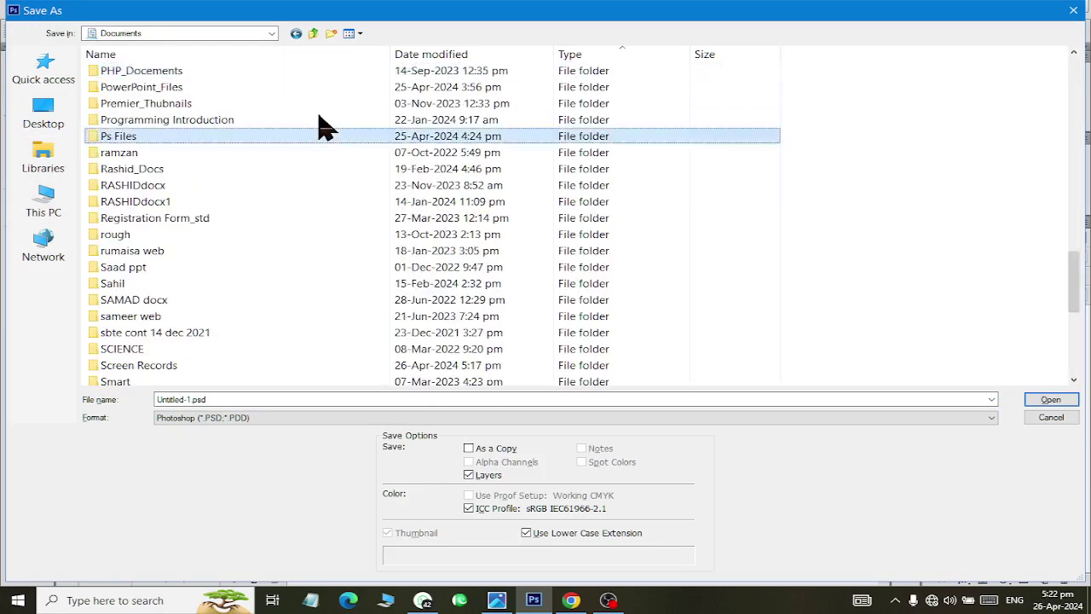
key(Return)
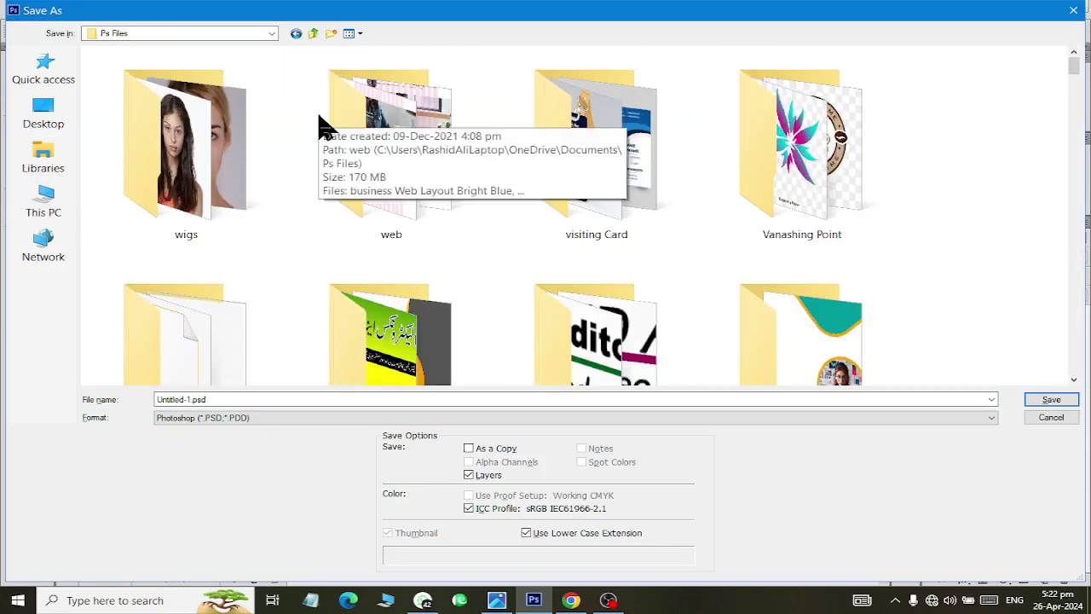
text(h)
key(Return)
Save the poster as 'Class 5 Image Selection' with maximum compatibility and close it
click(218, 401)
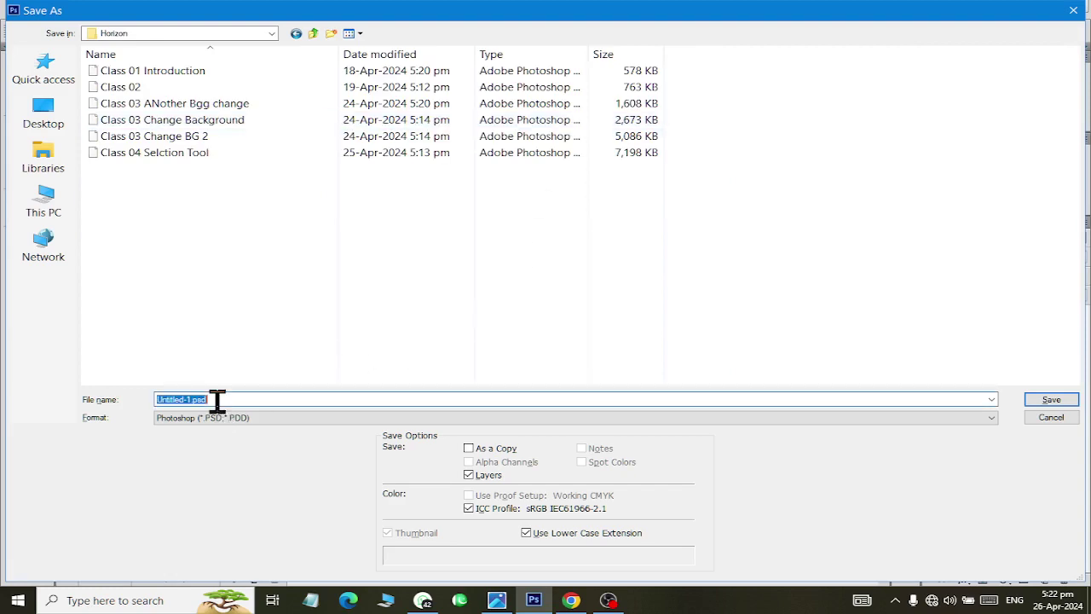
text(Class 0)
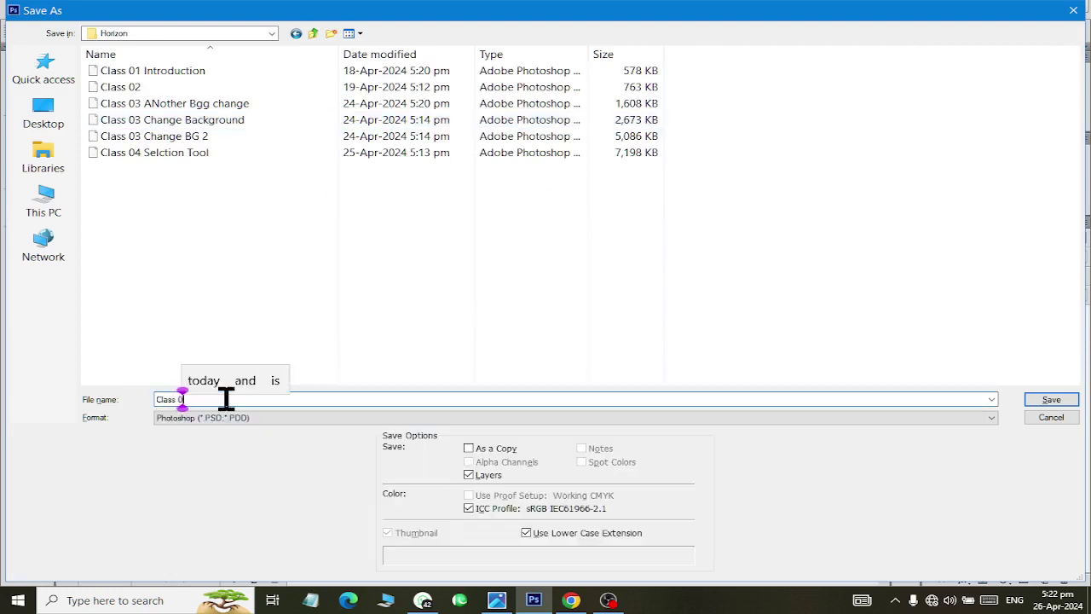
text(5 Image )
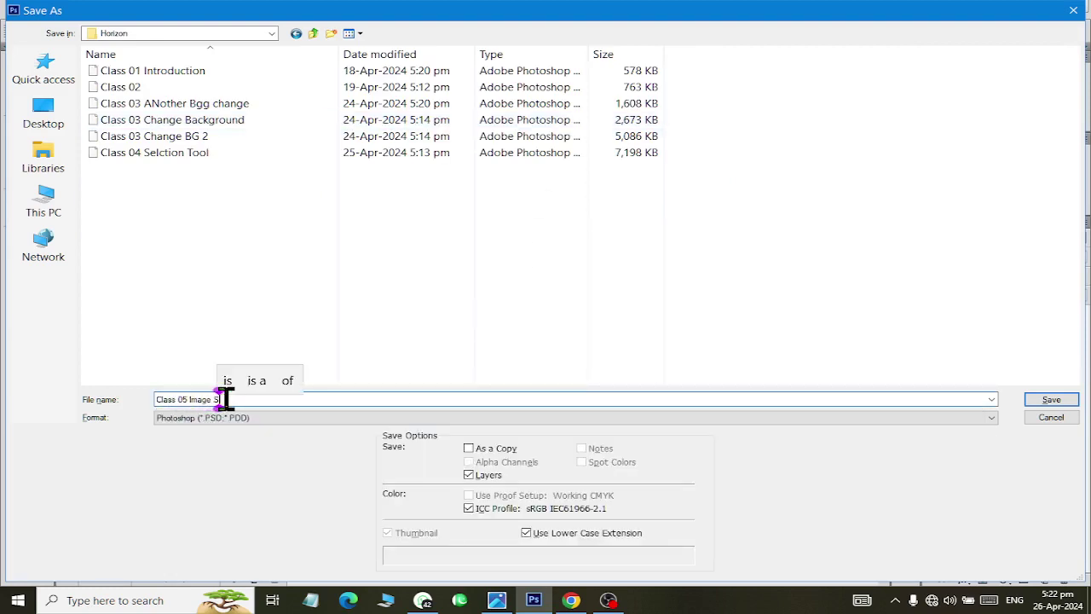
text(Selection)
key(Return)
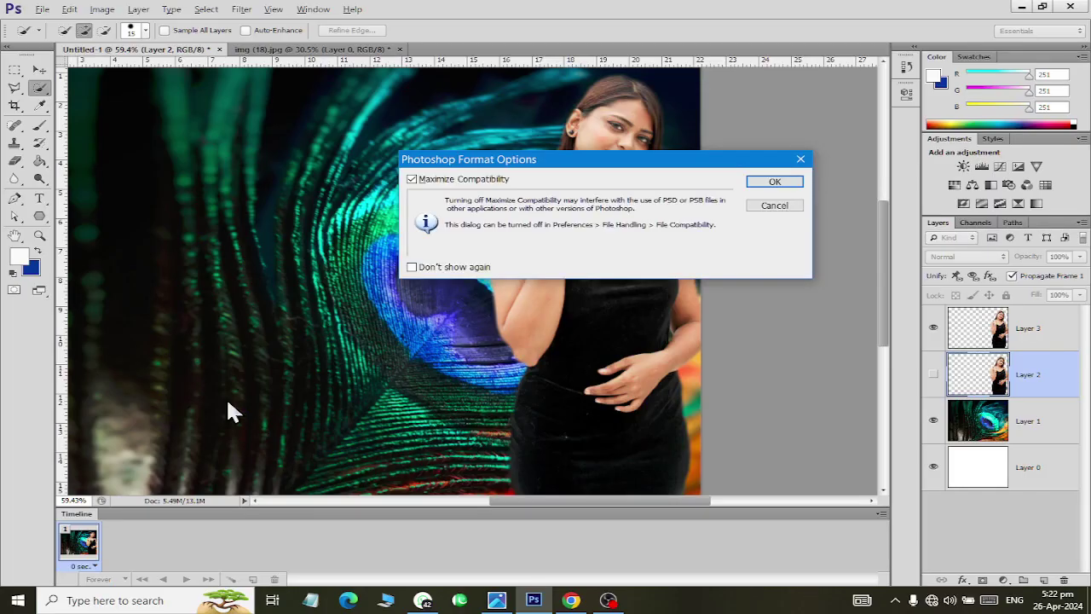
click(774, 182)
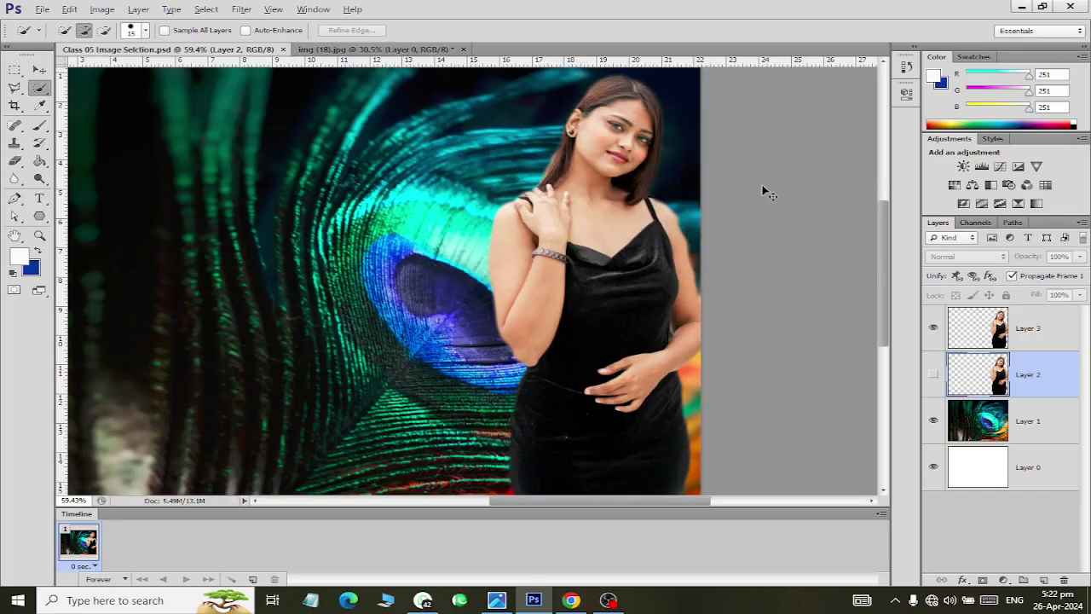
key(ctrl+w)
key(ctrl+w)
Close img (18).jpg unsaved, quit Photoshop CS6 and launch the newer Photoshop from the desktop
click(510, 233)
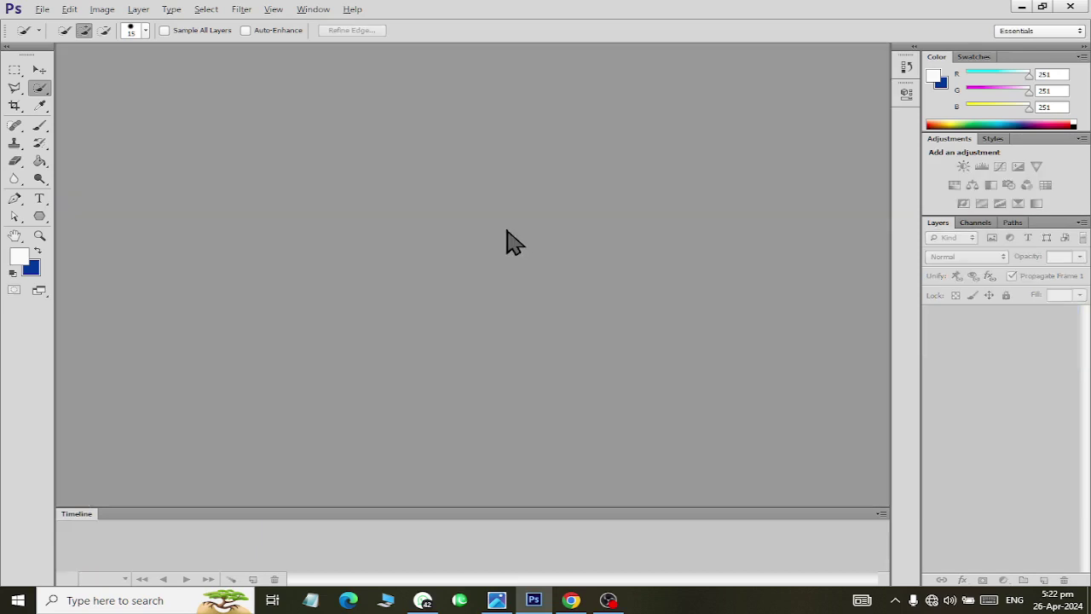
key(ctrl+q)
key(super+d)
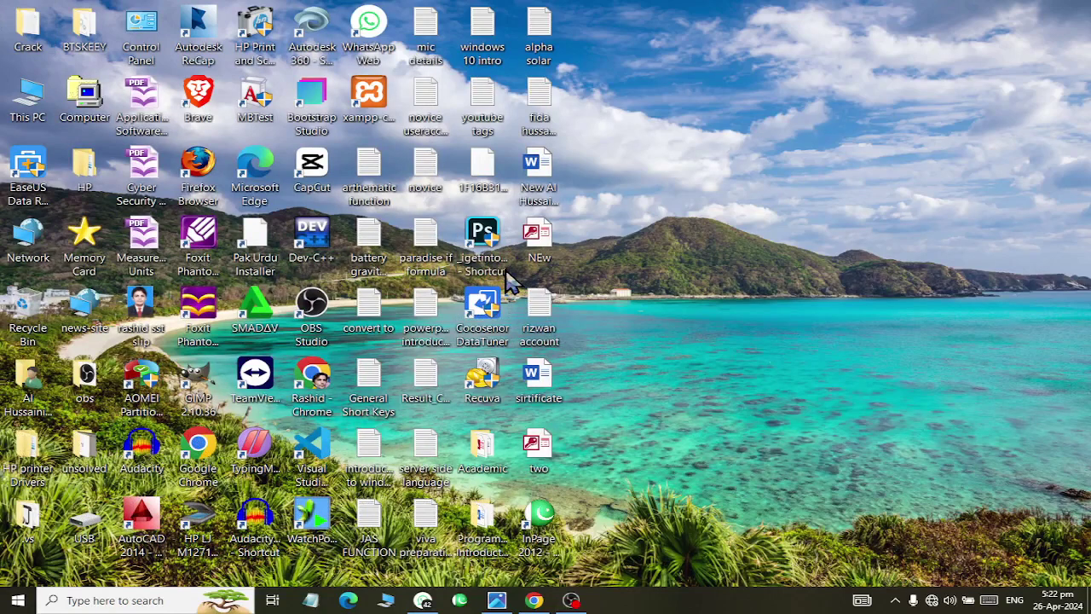
double_click(482, 238)
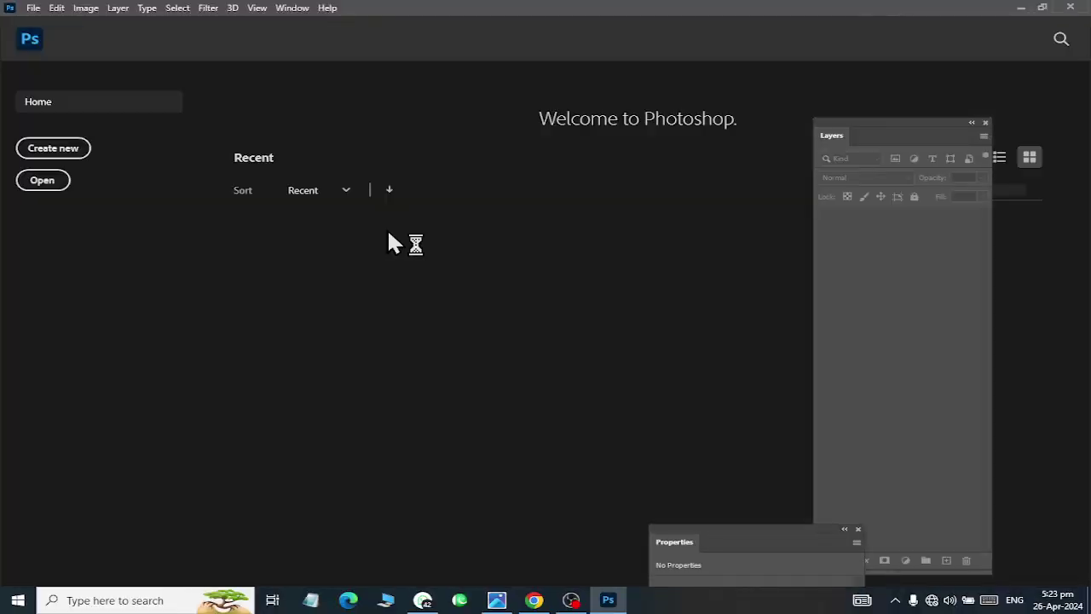
Open Class 05 Image Selection.psd from Documents > Ps Files > Horizon
key(ctrl+o)
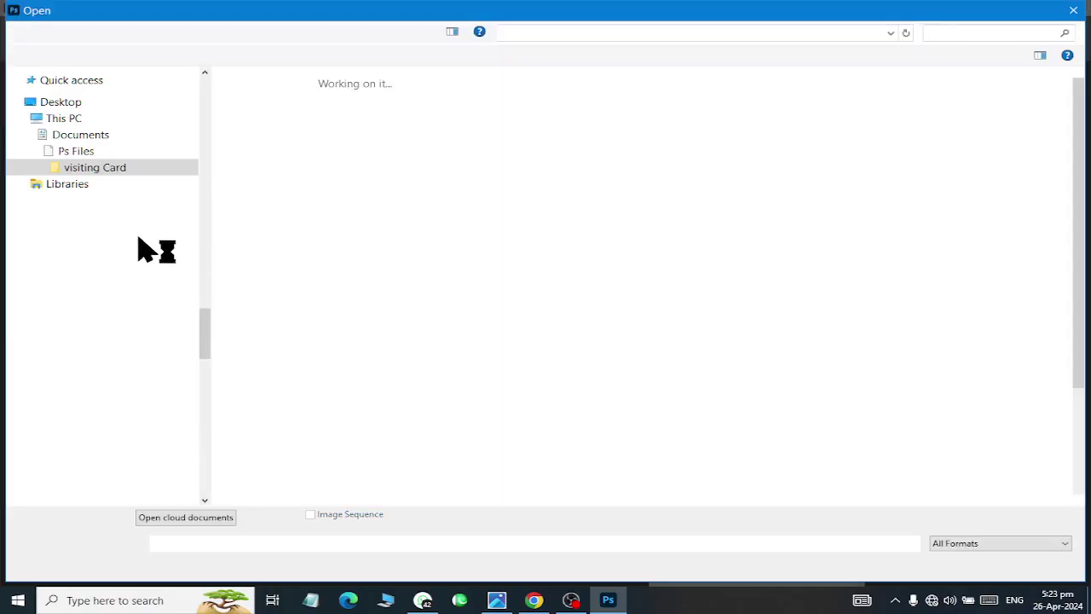
scroll(95, 150, up, 4)
scroll(95, 150, up, 4)
scroll(95, 150, up, 5)
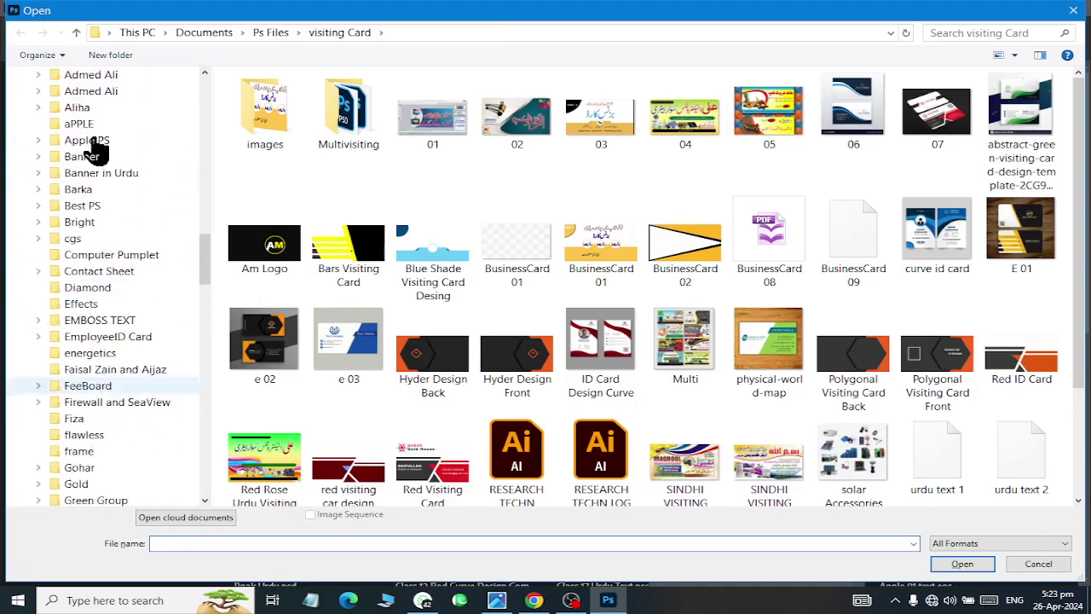
scroll(95, 150, up, 4)
scroll(95, 150, up, 5)
scroll(95, 150, up, 5)
scroll(98, 147, up, 3)
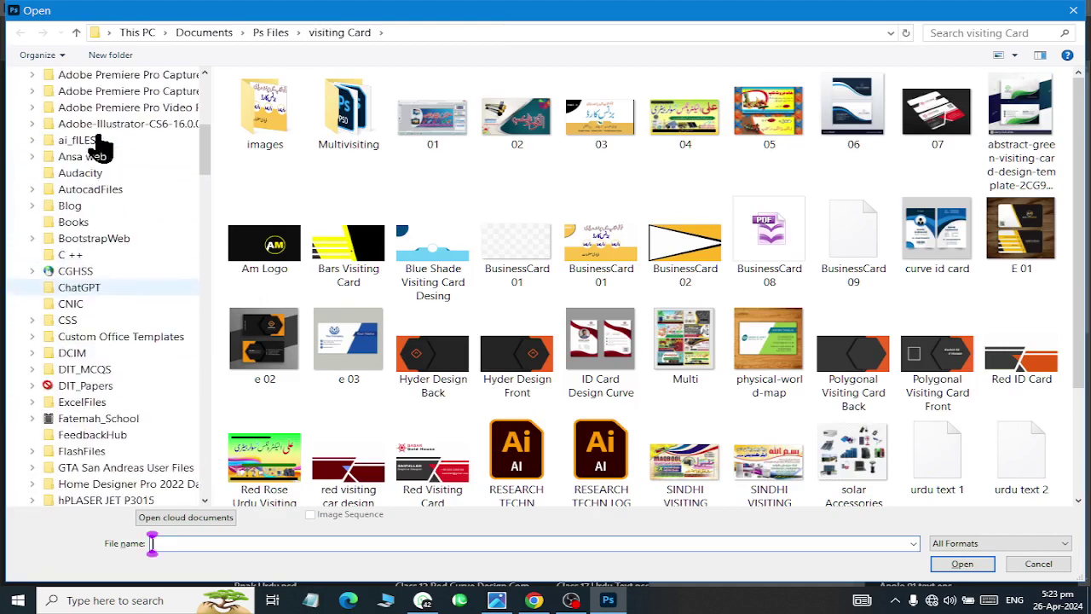
scroll(97, 133, up, 6)
scroll(90, 256, up, 2)
click(79, 298)
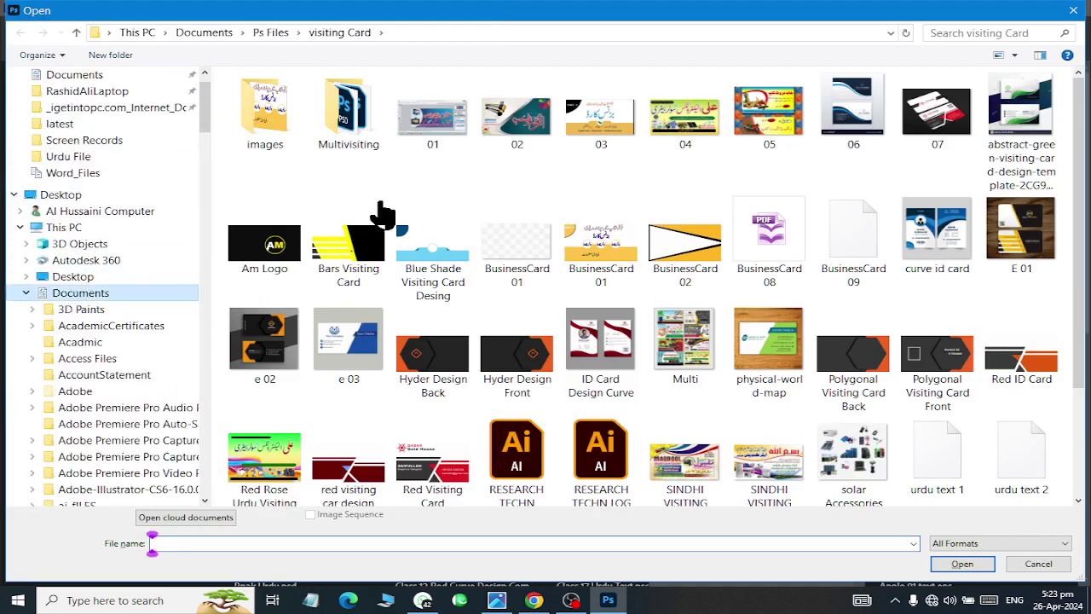
click(377, 212)
key(Return)
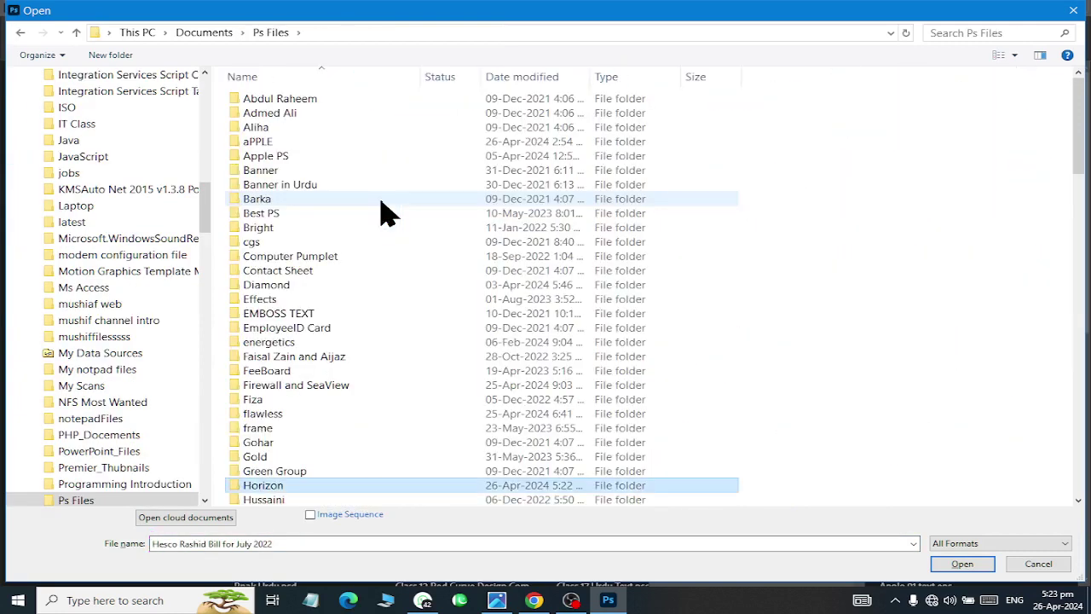
key(Return)
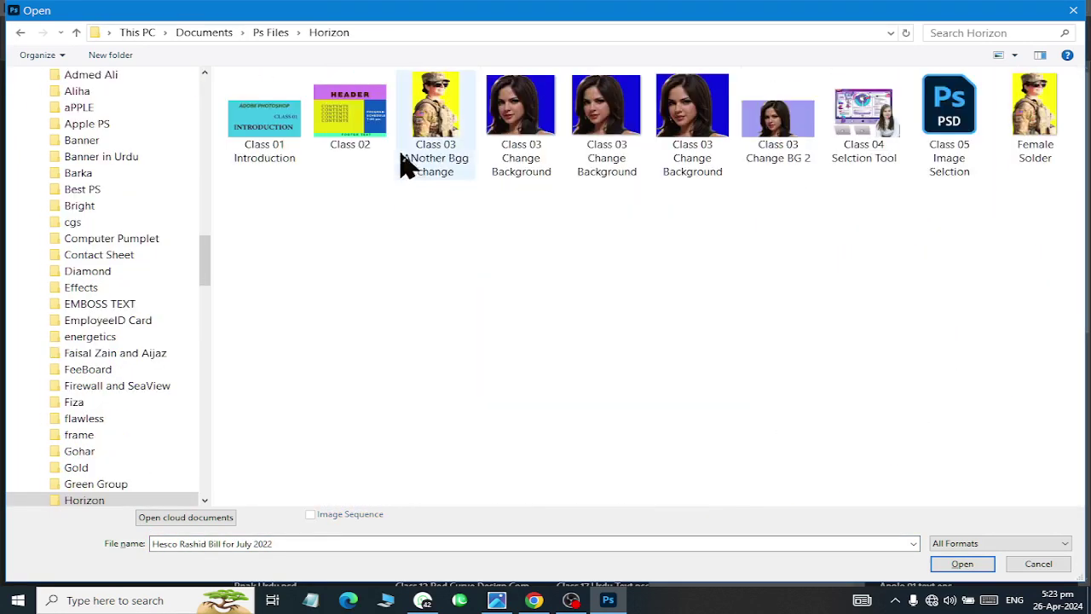
double_click(945, 174)
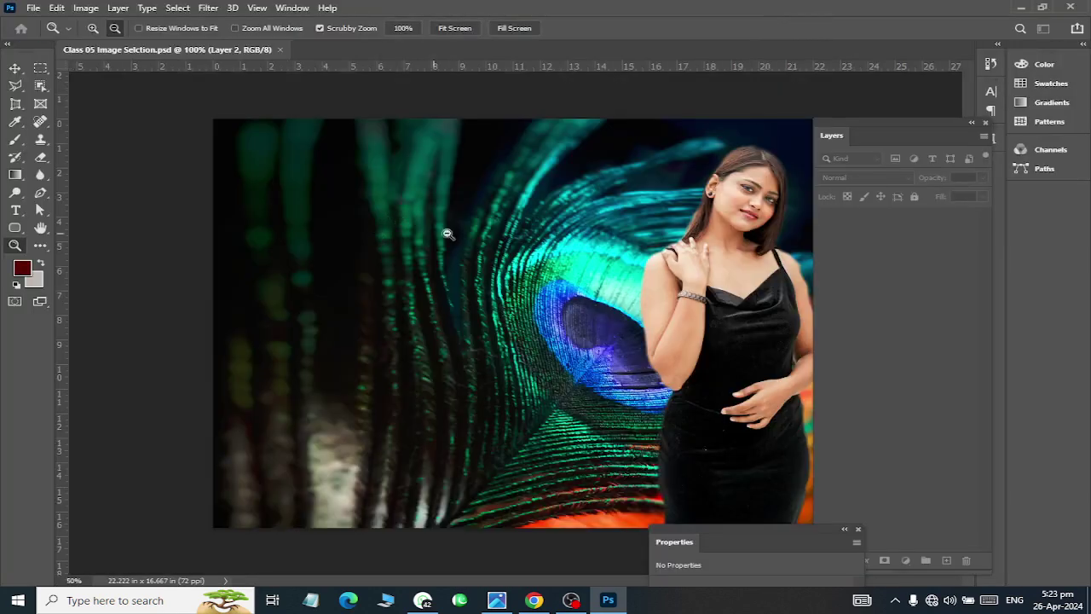
Browse to the latest folder in Documents and open pexels-mike-bird-170811.jpg
alt+click(571, 260)
key(ctrl+o)
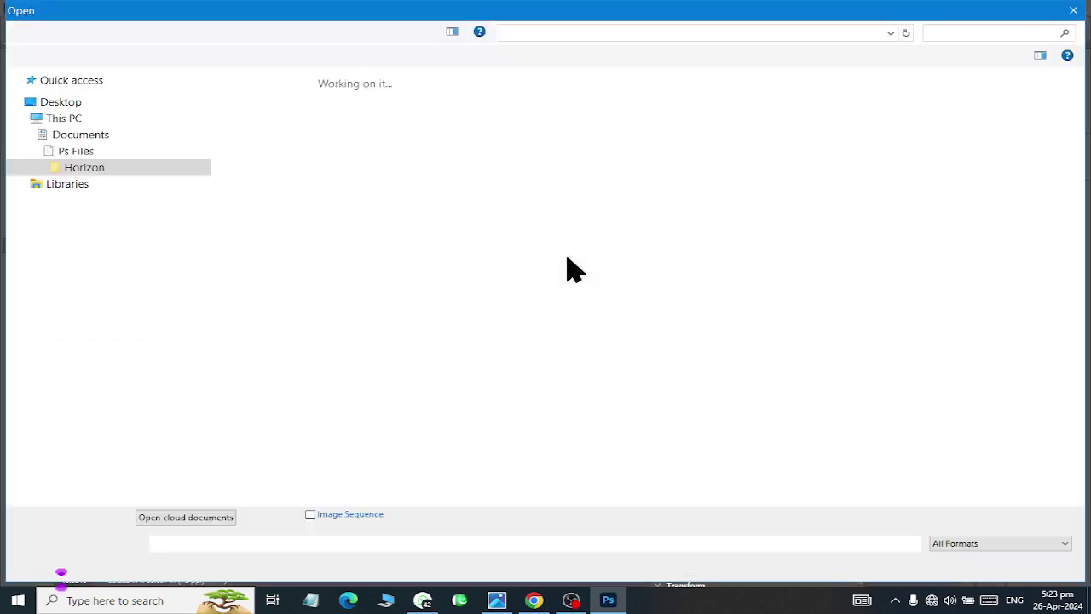
scroll(101, 147, up, 5)
scroll(100, 146, up, 5)
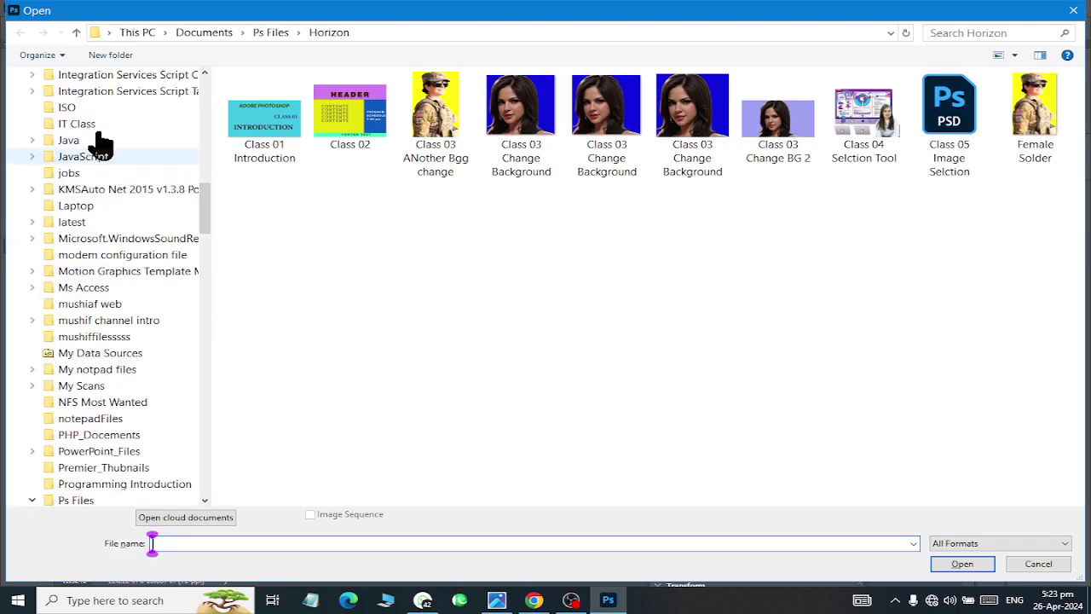
scroll(101, 147, up, 4)
scroll(100, 147, up, 3)
scroll(101, 146, up, 4)
scroll(100, 147, up, 5)
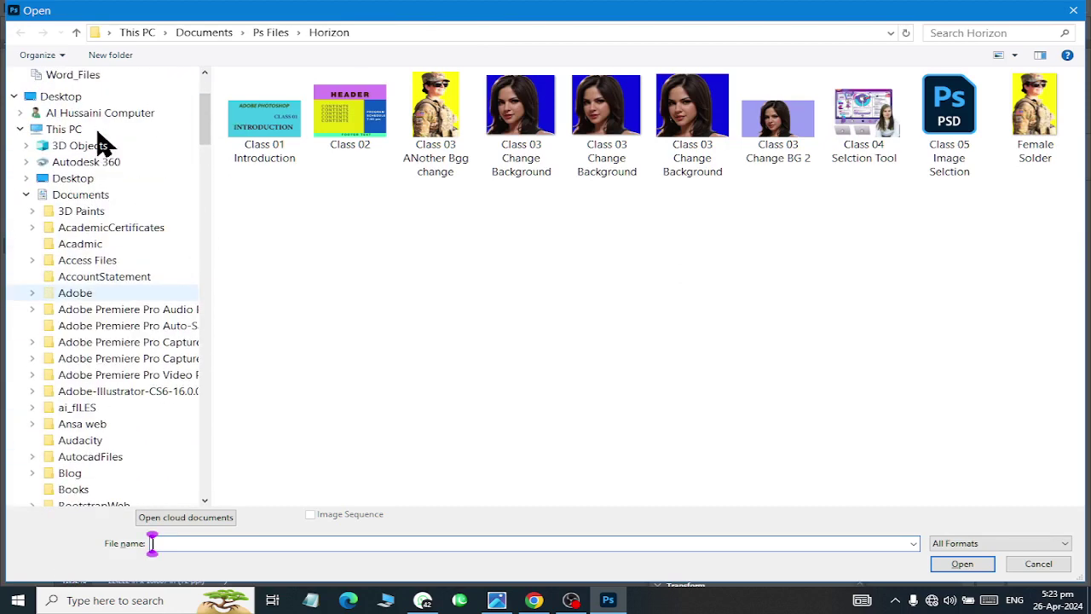
click(85, 197)
click(450, 203)
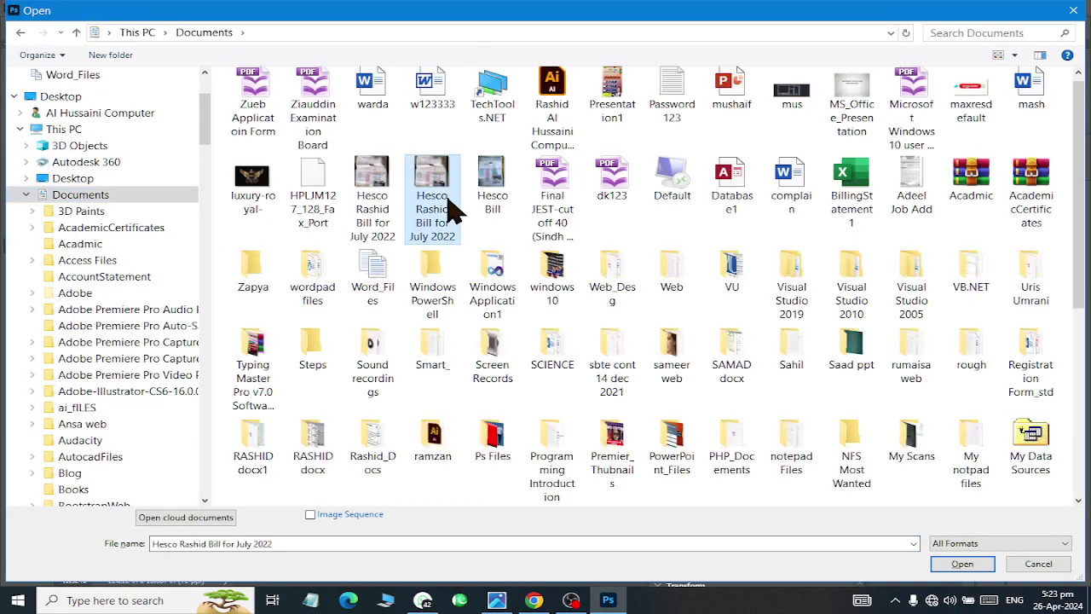
scroll(451, 208, down, 4)
key(Return)
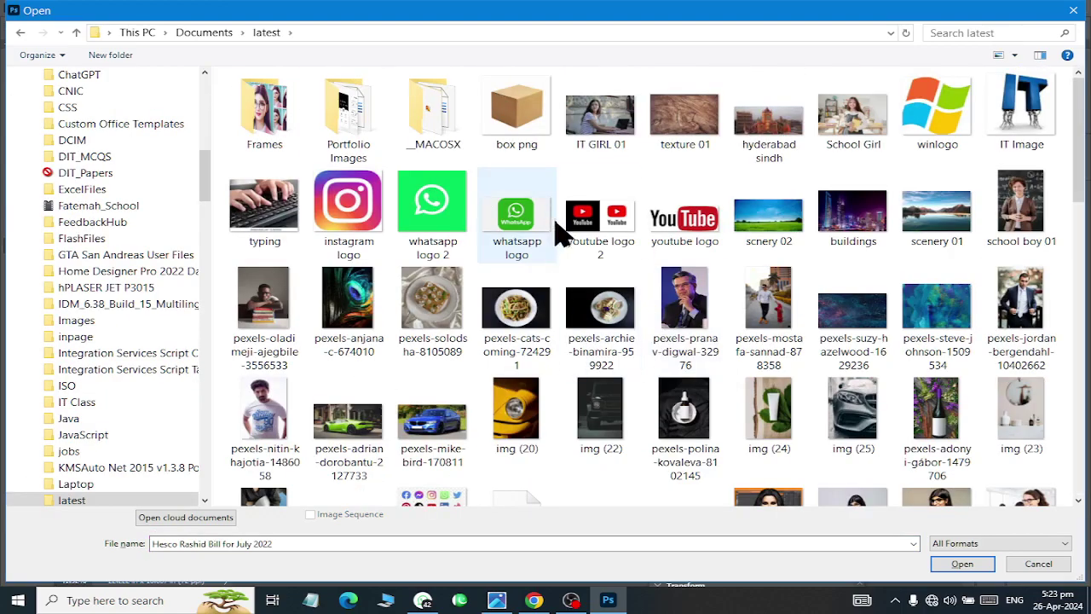
scroll(516, 328, down, 4)
key(Escape)
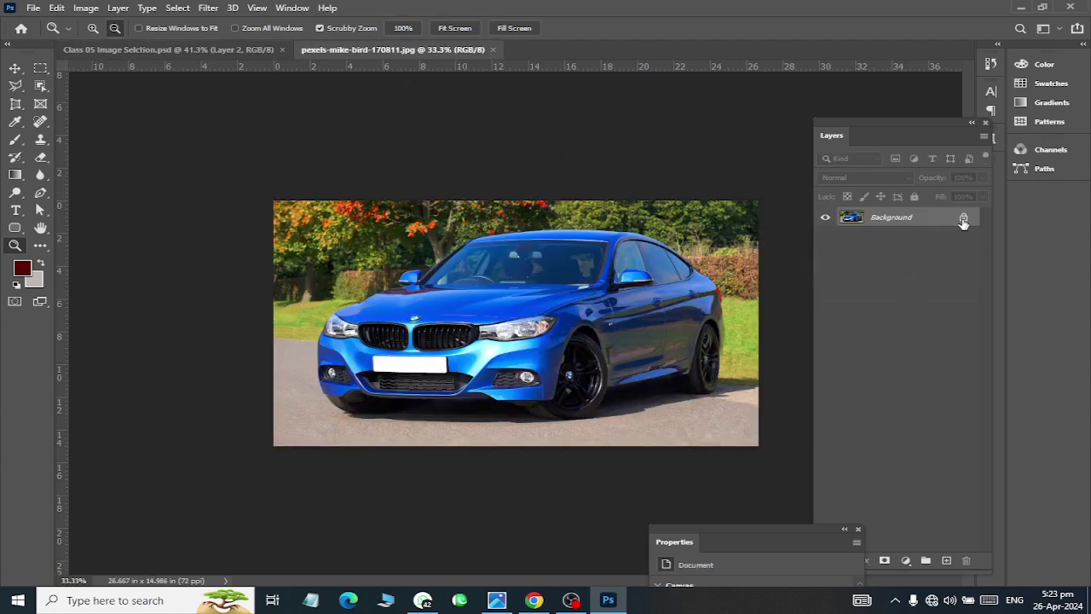
Unlock the car photo's background and select the blue BMW with Object Selection
click(963, 219)
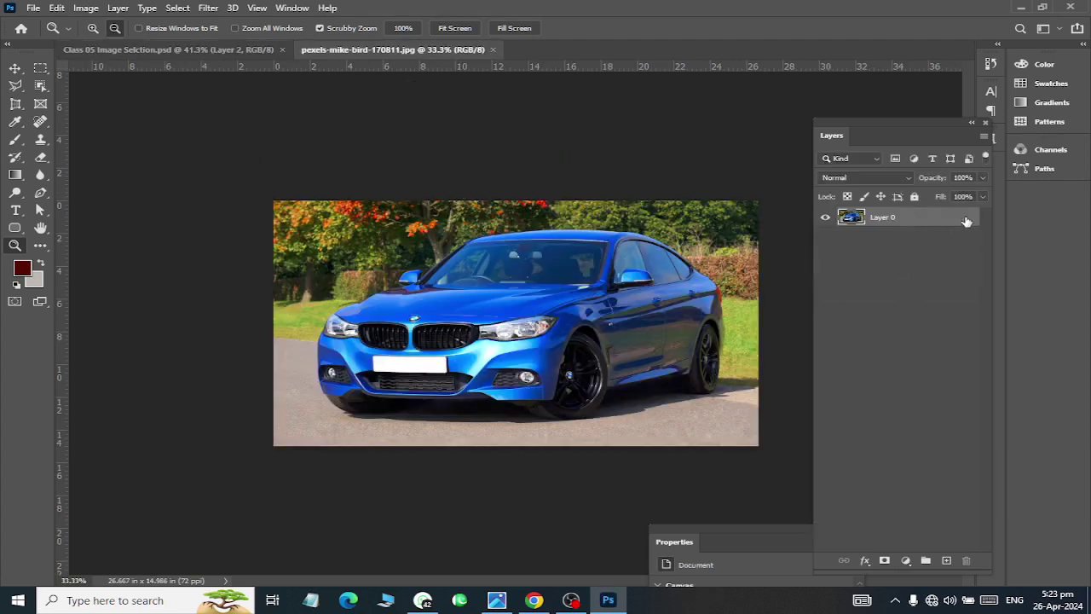
click(40, 87)
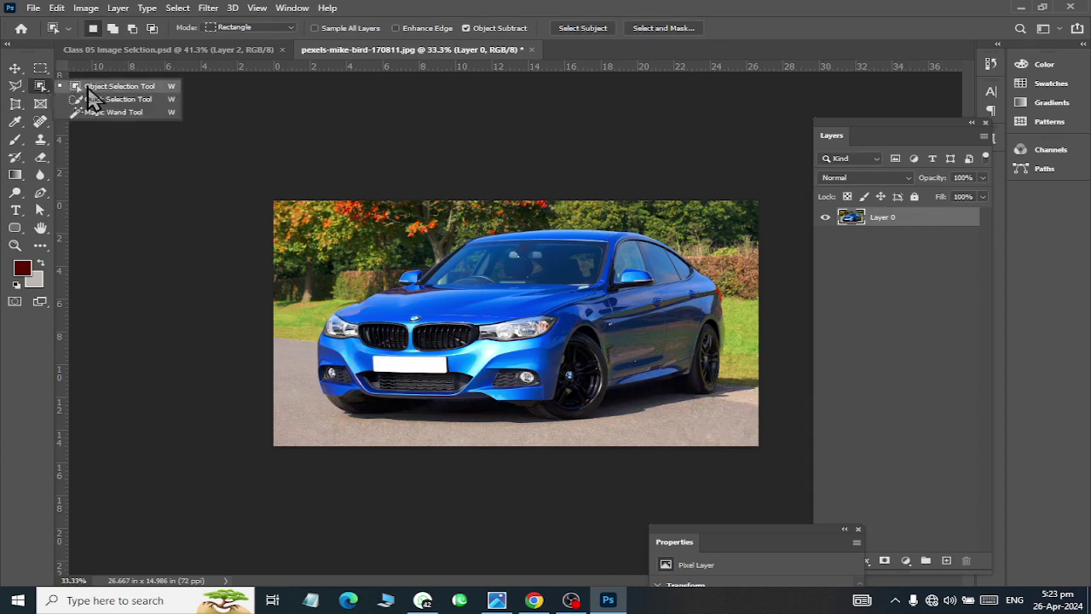
click(102, 86)
drag(299, 198, 745, 442)
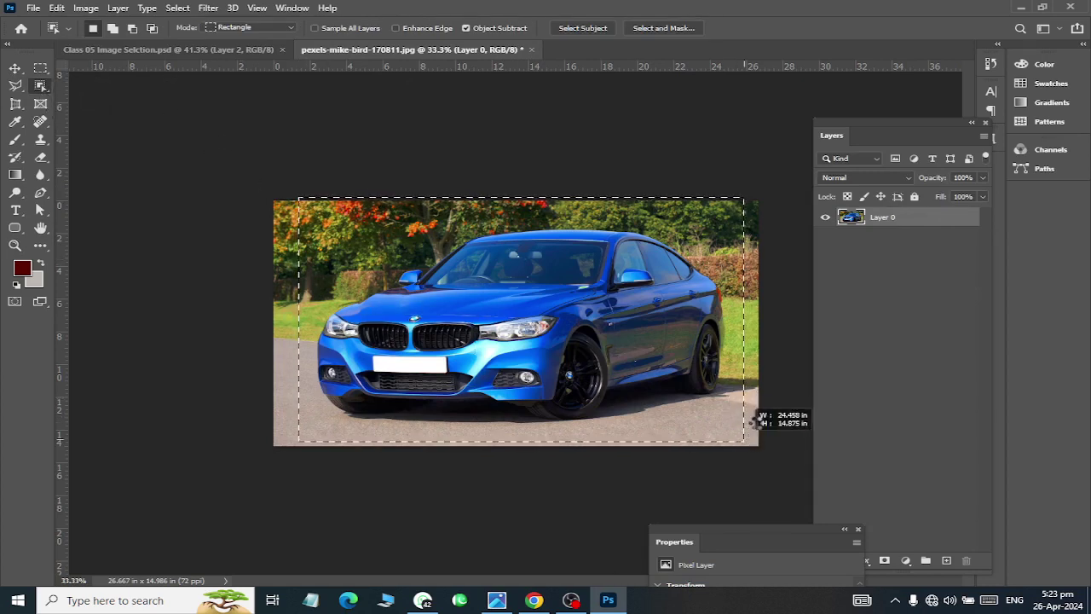
drag(757, 422, 758, 426)
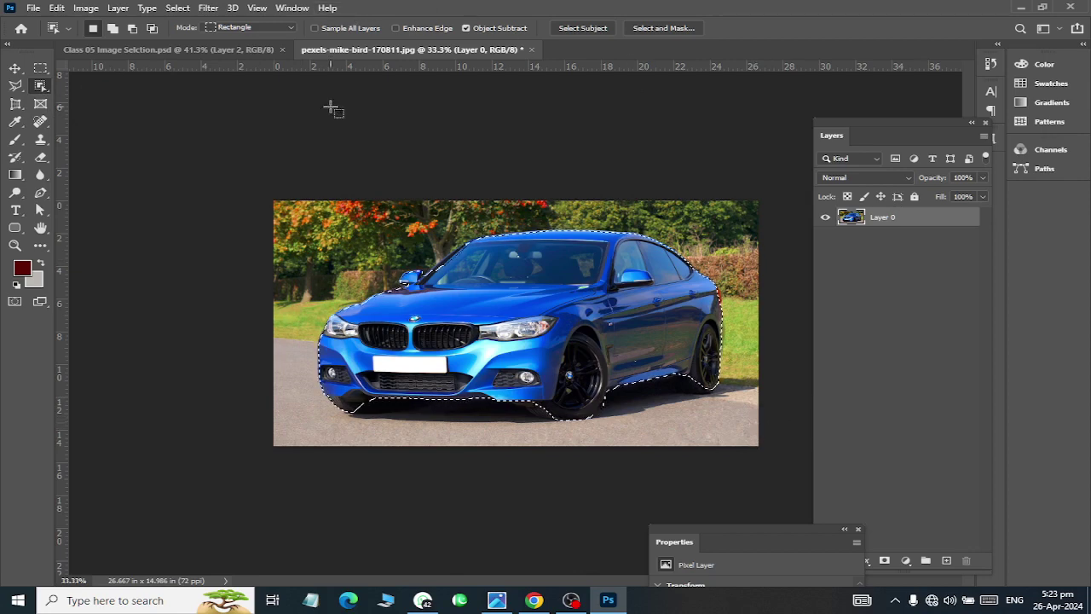
Paste the blue BMW into the poster, scale it to about 78% and move it lower
click(189, 49)
key(ctrl+v)
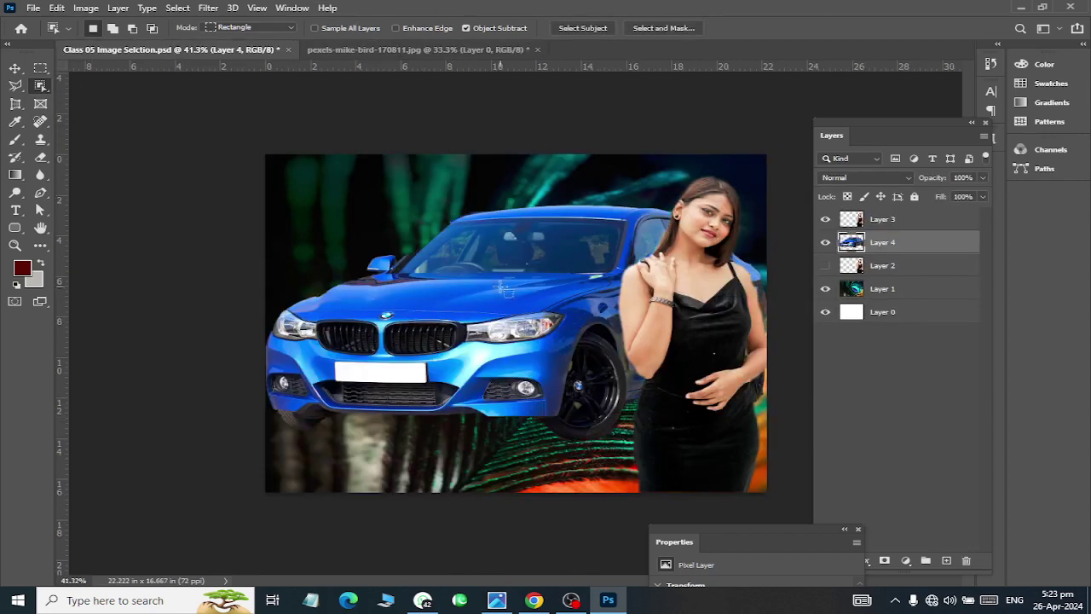
key(ctrl+t)
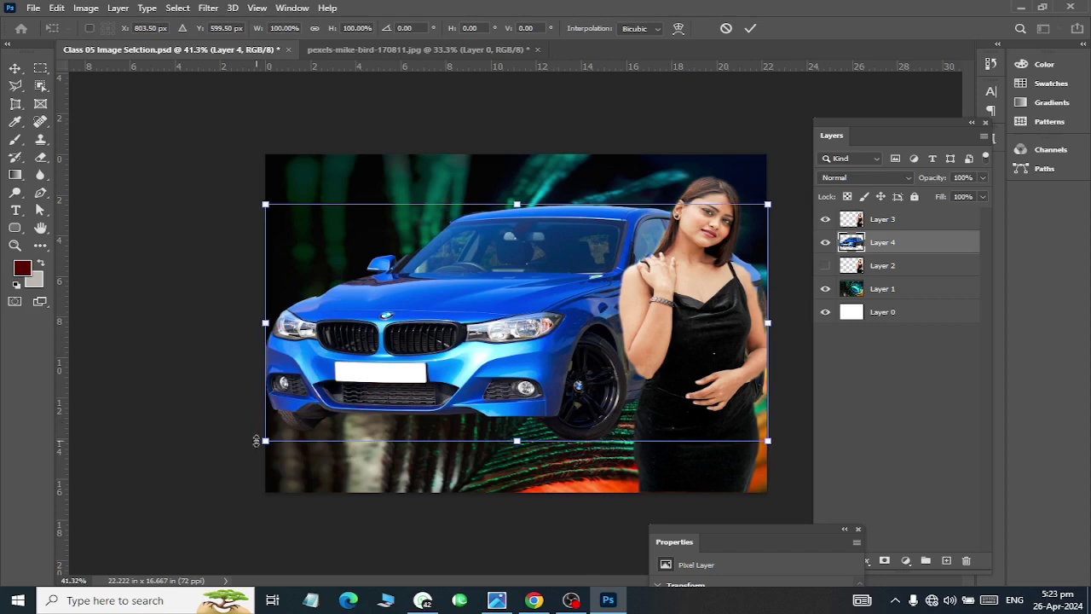
drag(265, 441, 319, 415)
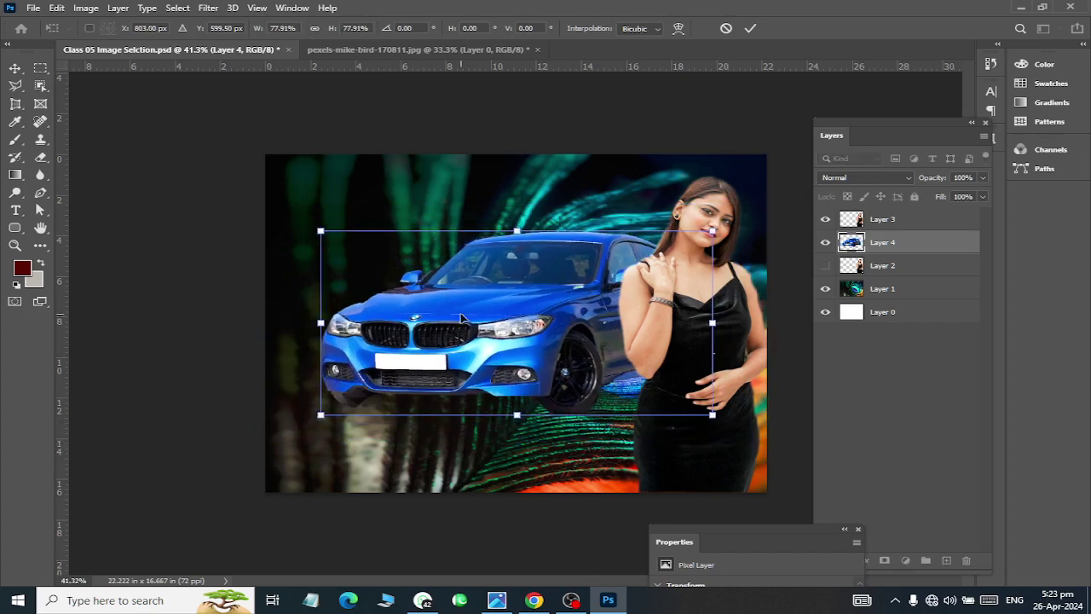
mouse_move(456, 330)
mouse_down()
mouse_move(449, 378)
mouse_move(429, 396)
mouse_move(454, 395)
mouse_up()
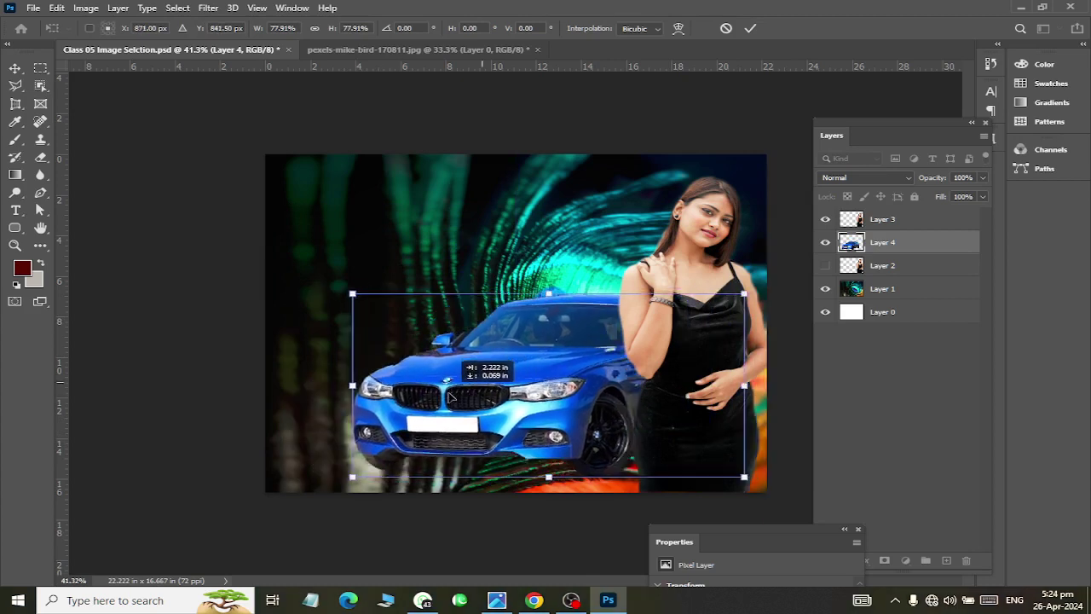
click(15, 68)
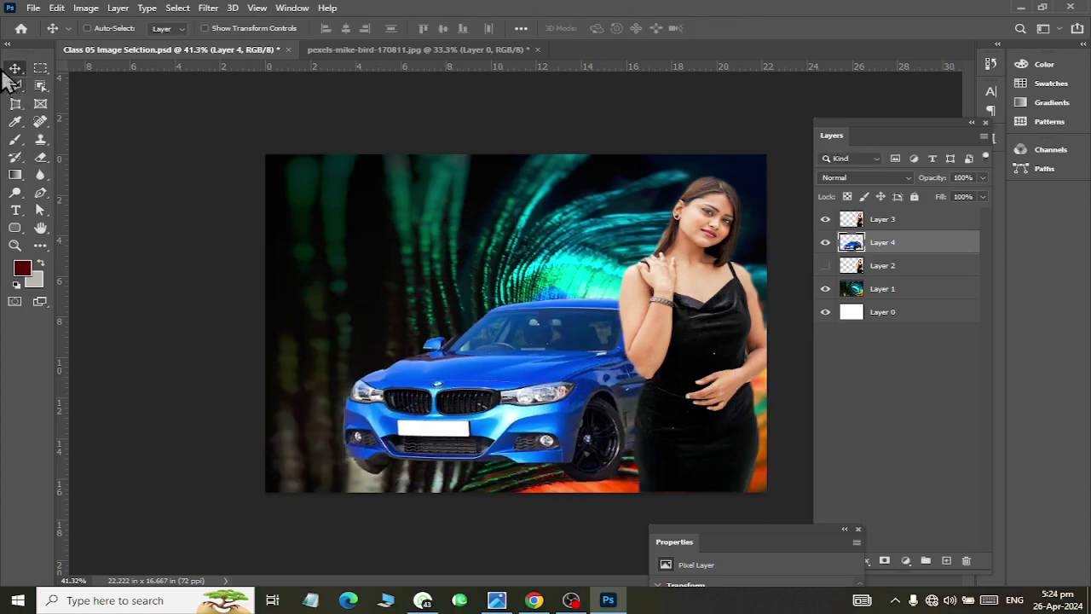
Save the poster and close the blue BMW photo without saving
key(ctrl+s)
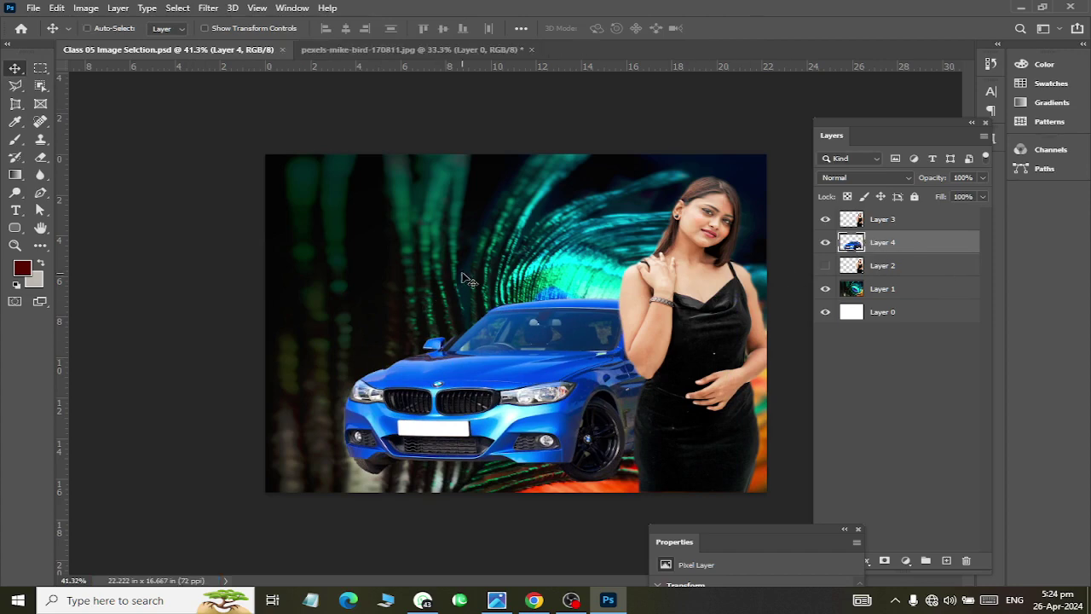
click(390, 49)
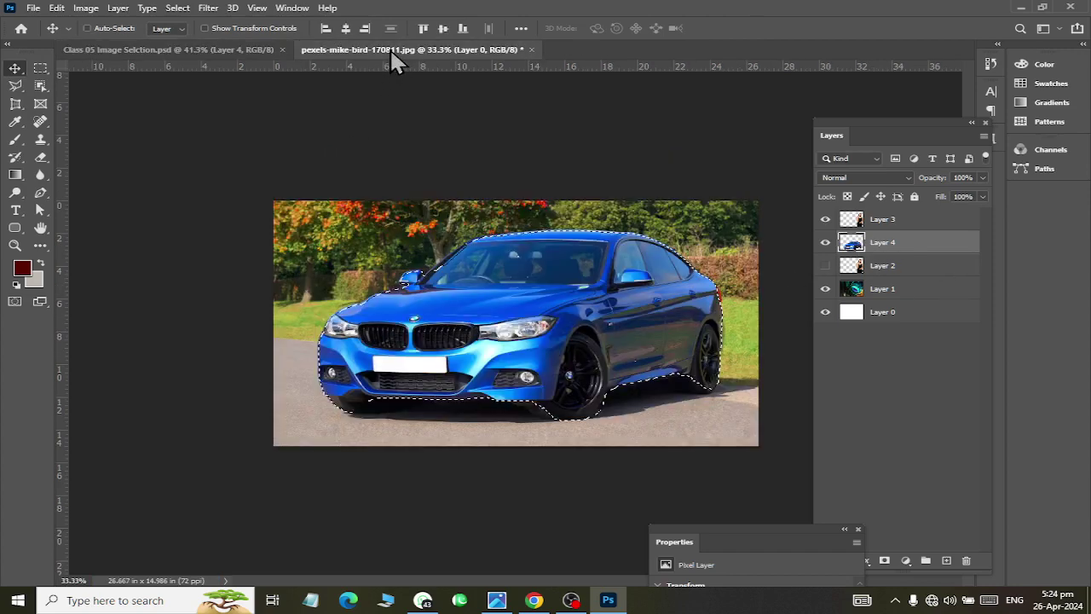
key(ctrl+w)
key(Tab)
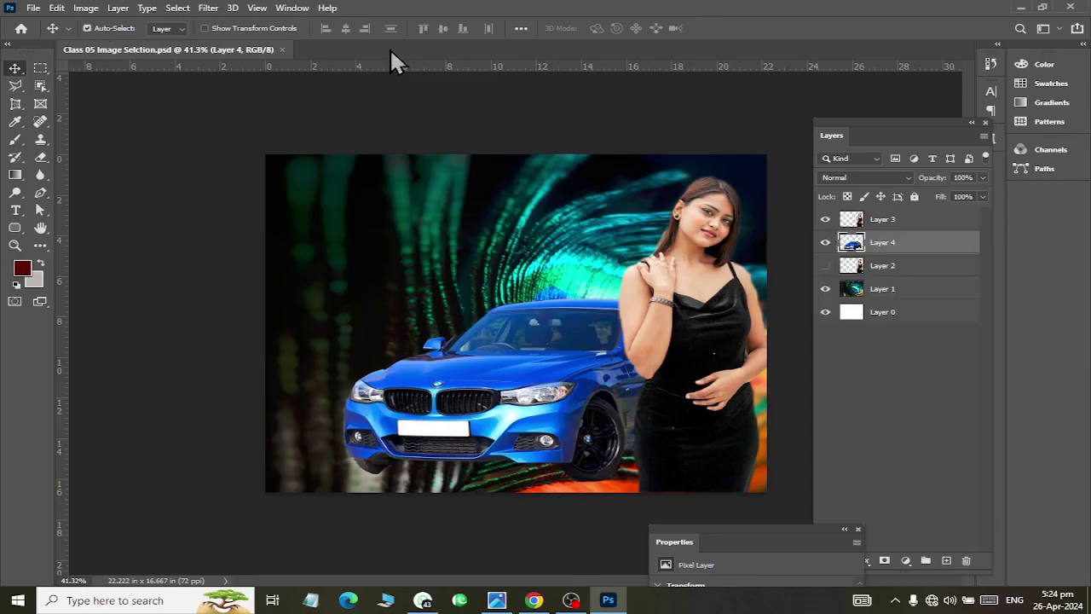
key(ctrl+o)
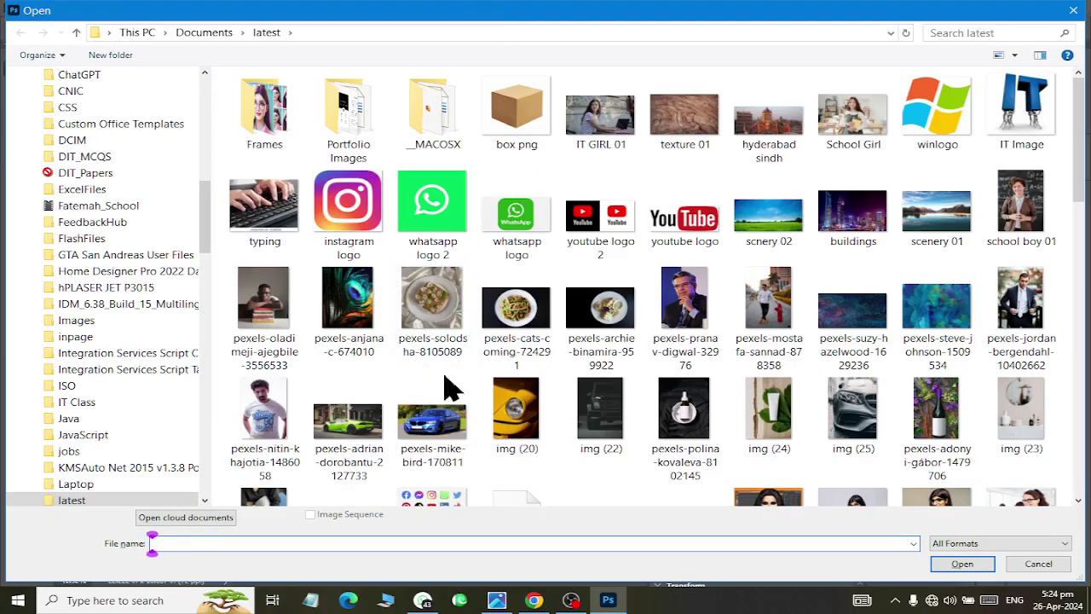
Open pexels-adrian-dorobantu-2127733.jpg, unlock its background and select the green Lamborghini with Object Selection
double_click(388, 430)
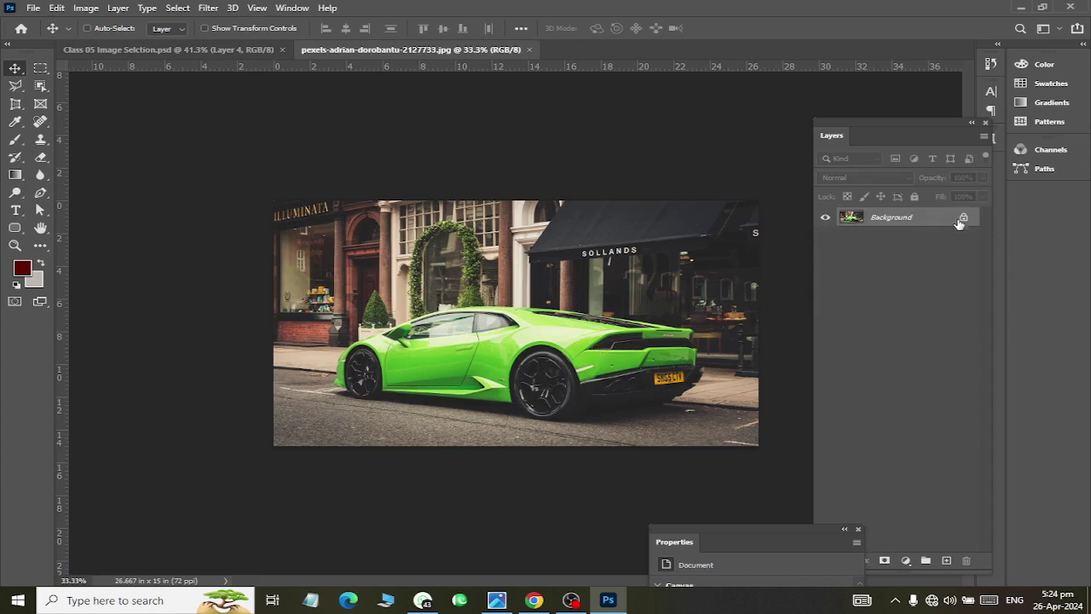
click(962, 218)
key(h)
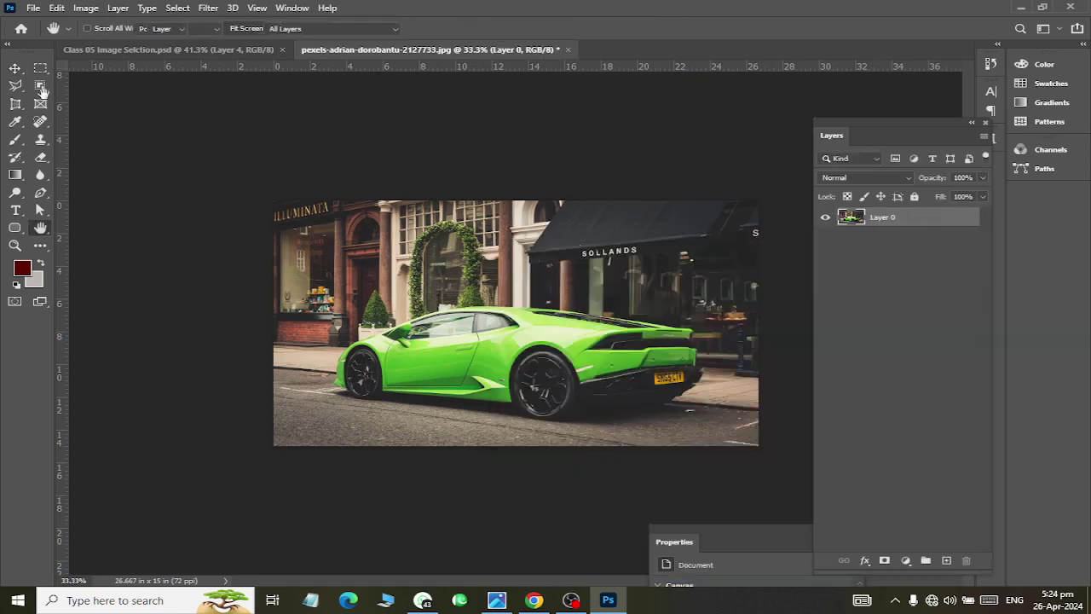
right_click(42, 87)
click(102, 86)
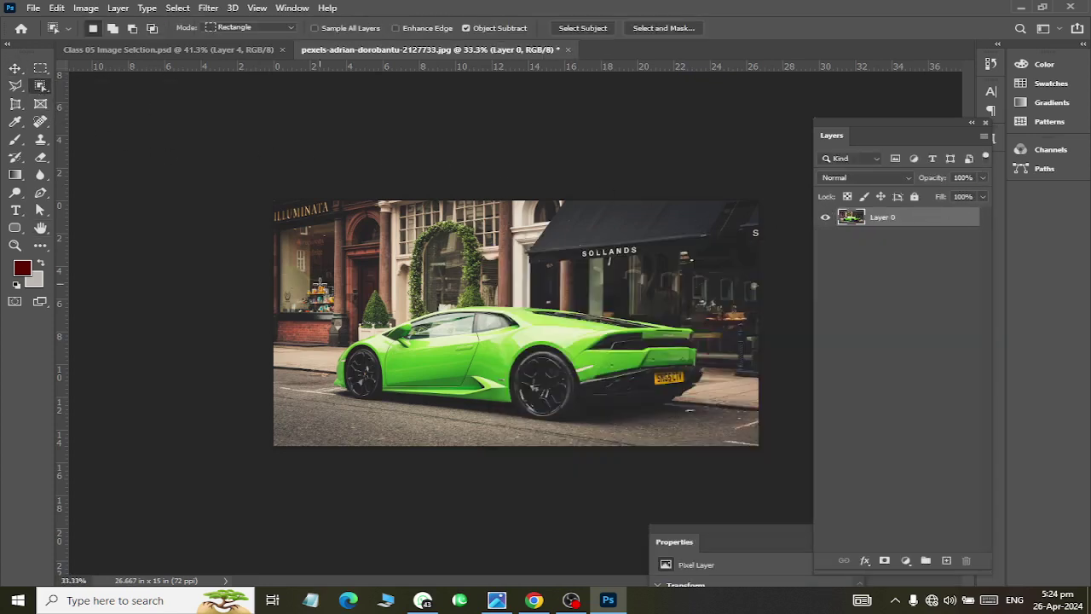
drag(320, 284, 730, 424)
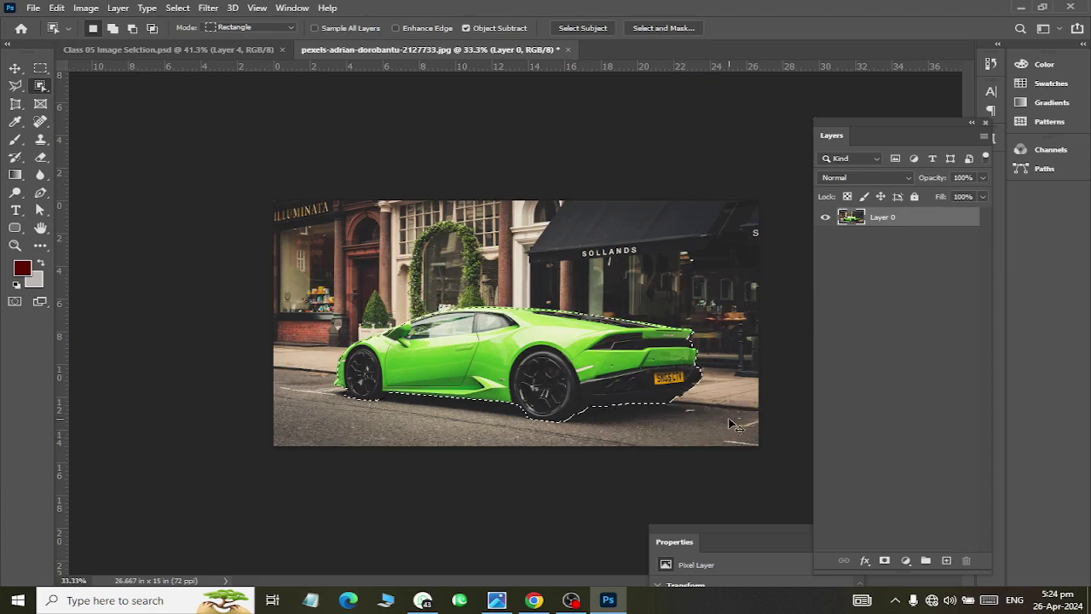
Paste the green Lamborghini into the poster as a new layer
click(214, 49)
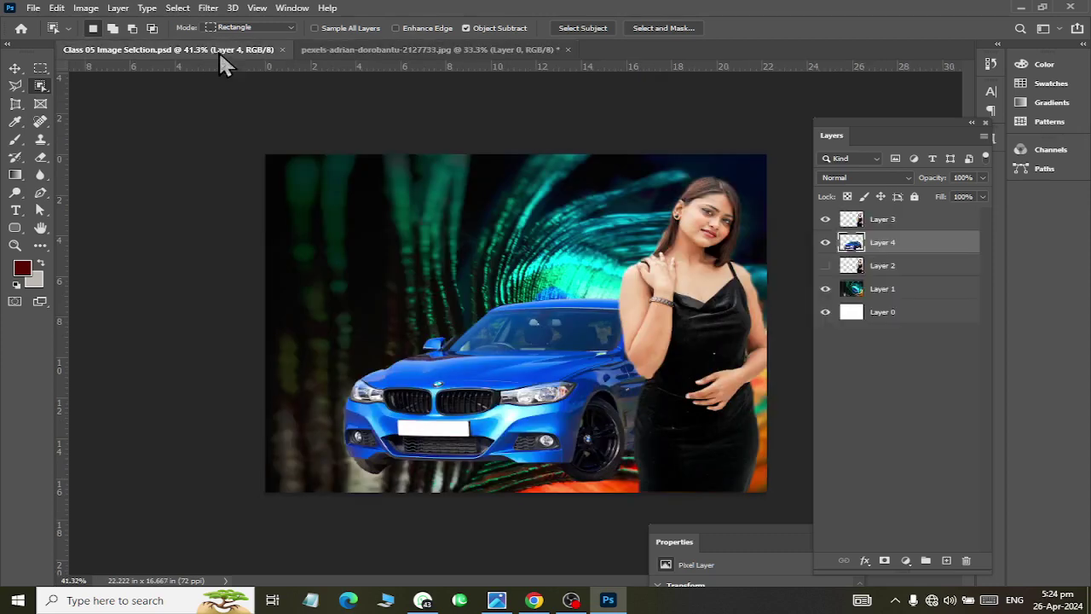
key(ctrl+v)
click(16, 85)
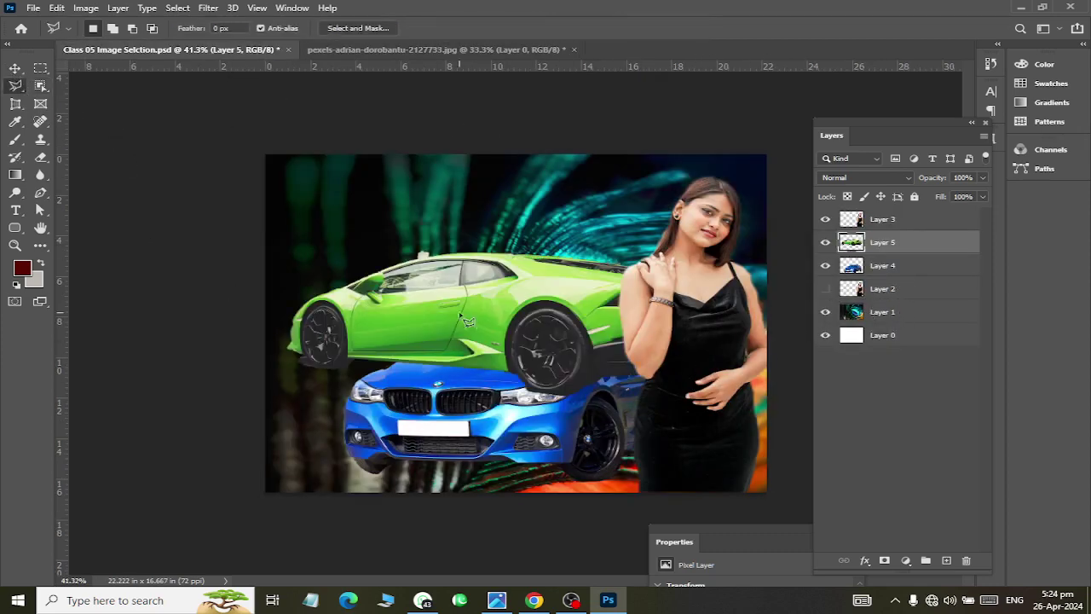
Raise the green Lamborghini and scale it down to about 70.68%
click(432, 190)
key(Escape)
click(15, 67)
drag(468, 316, 472, 223)
key(ctrl+t)
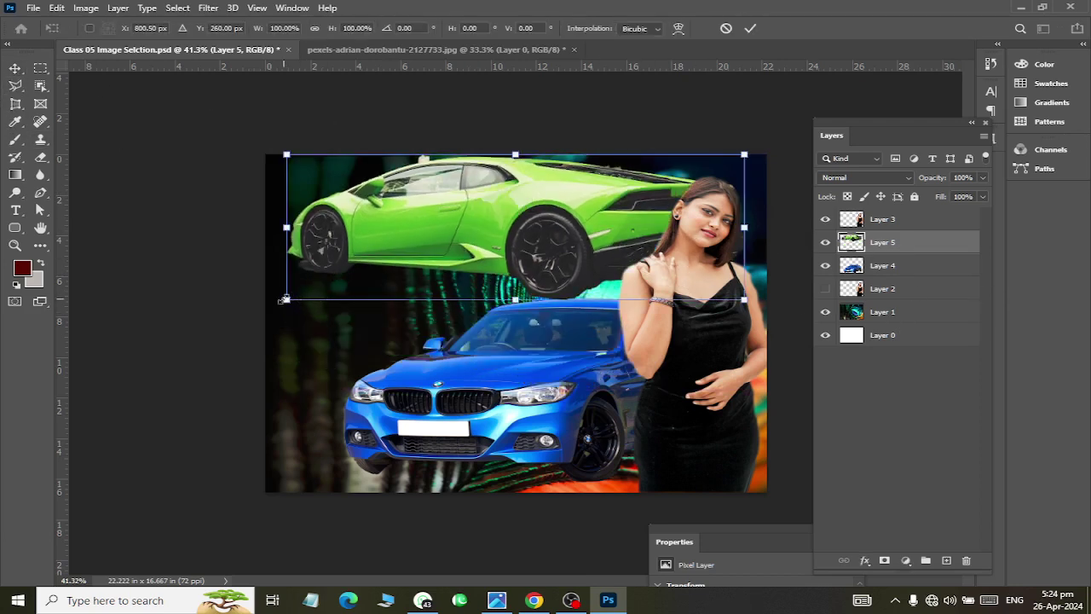
drag(284, 299, 353, 278)
drag(518, 219, 481, 352)
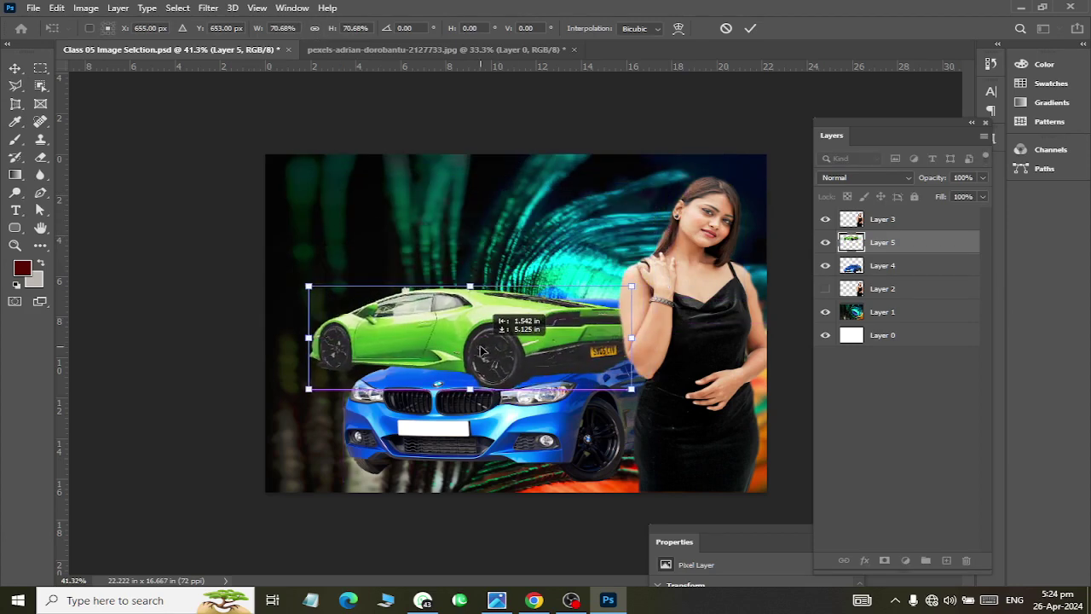
Stack the blue BMW layer above the green car and shift both cars left
drag(902, 273, 910, 239)
mouse_move(409, 317)
mouse_down()
mouse_move(398, 317)
mouse_move(435, 326)
mouse_up()
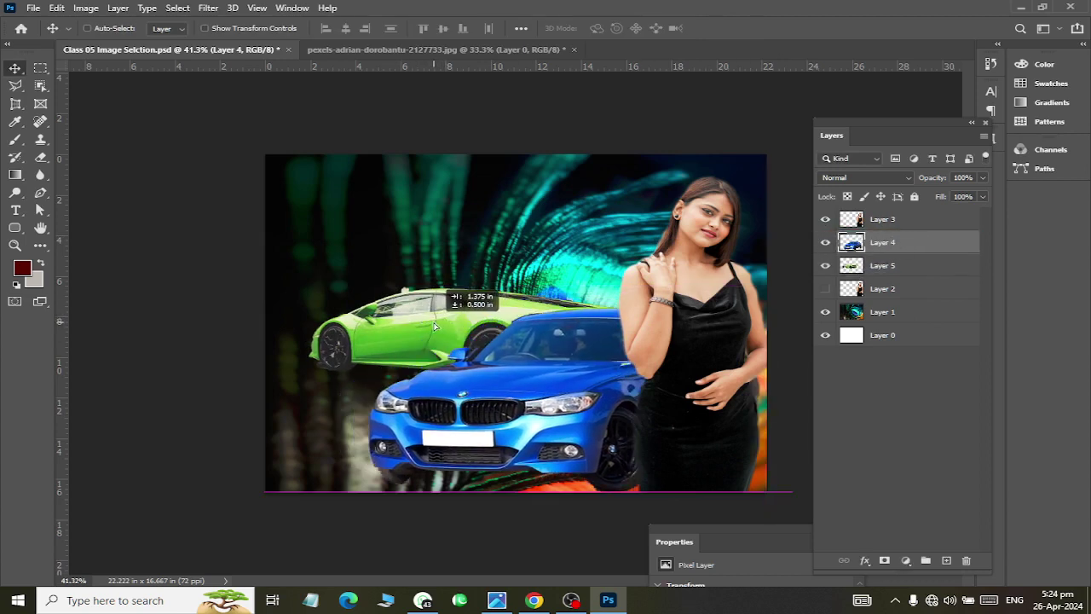
mouse_move(434, 327)
mouse_down()
mouse_move(388, 320)
mouse_move(412, 345)
mouse_up()
click(911, 273)
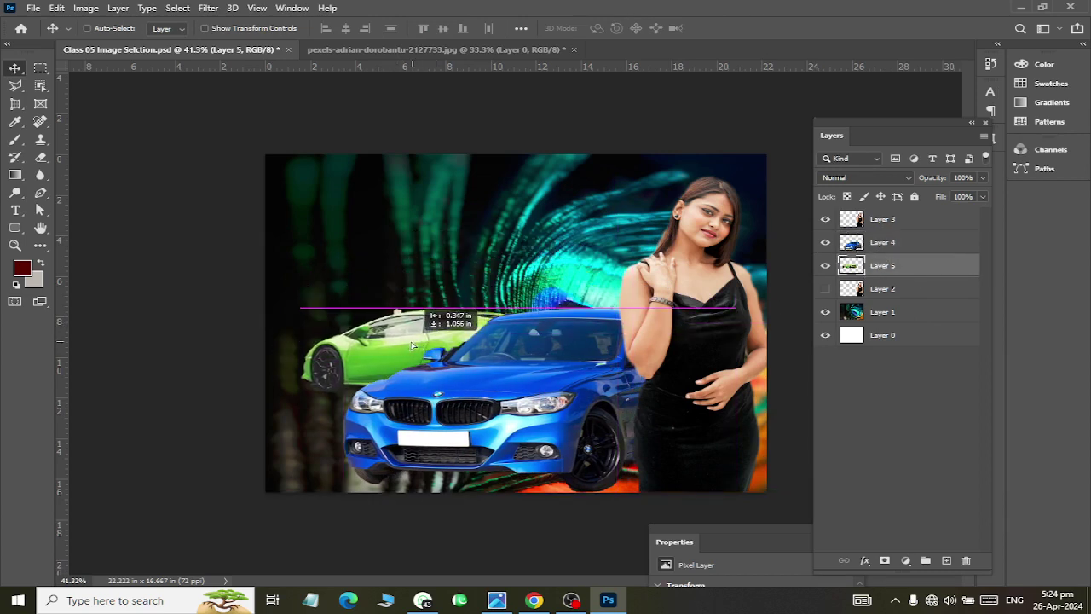
drag(412, 345, 389, 339)
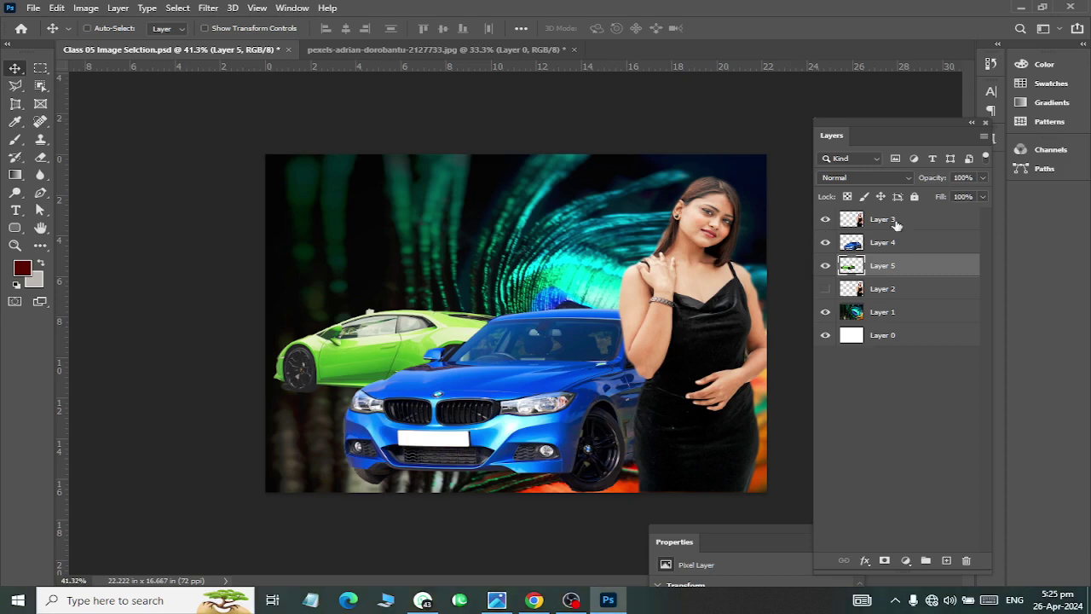
Type 'CAR COLLECTION 2024' above Layer 3 near the top and slide it left to centre
click(909, 224)
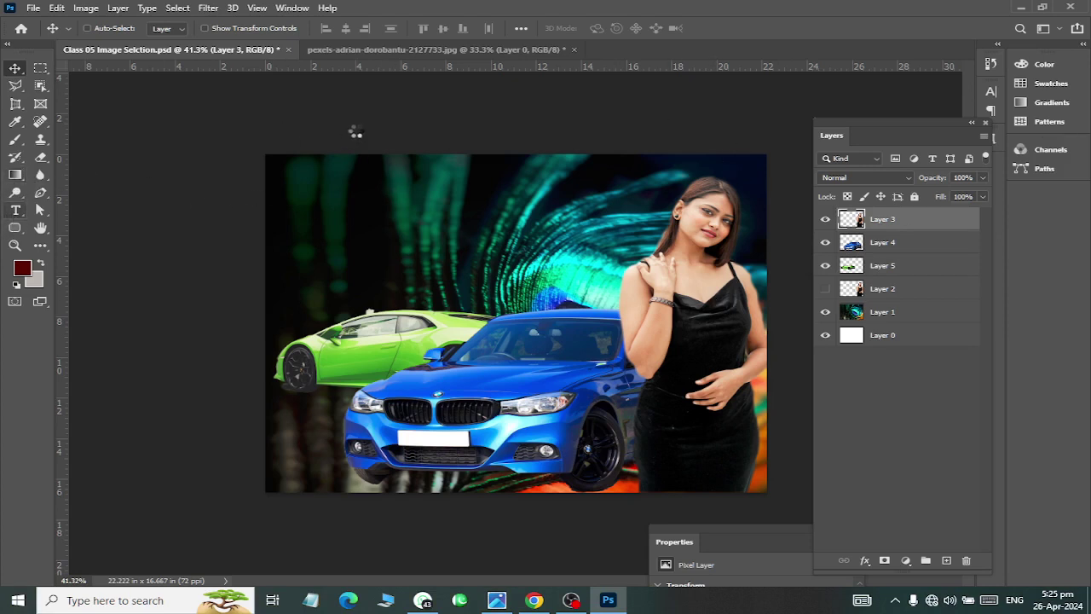
key(t)
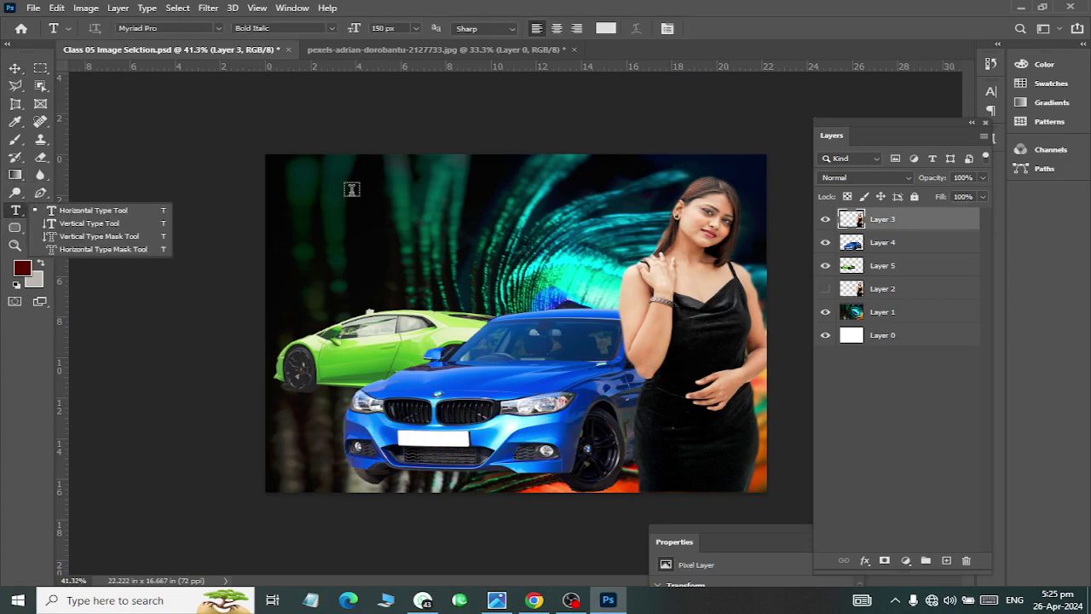
click(351, 189)
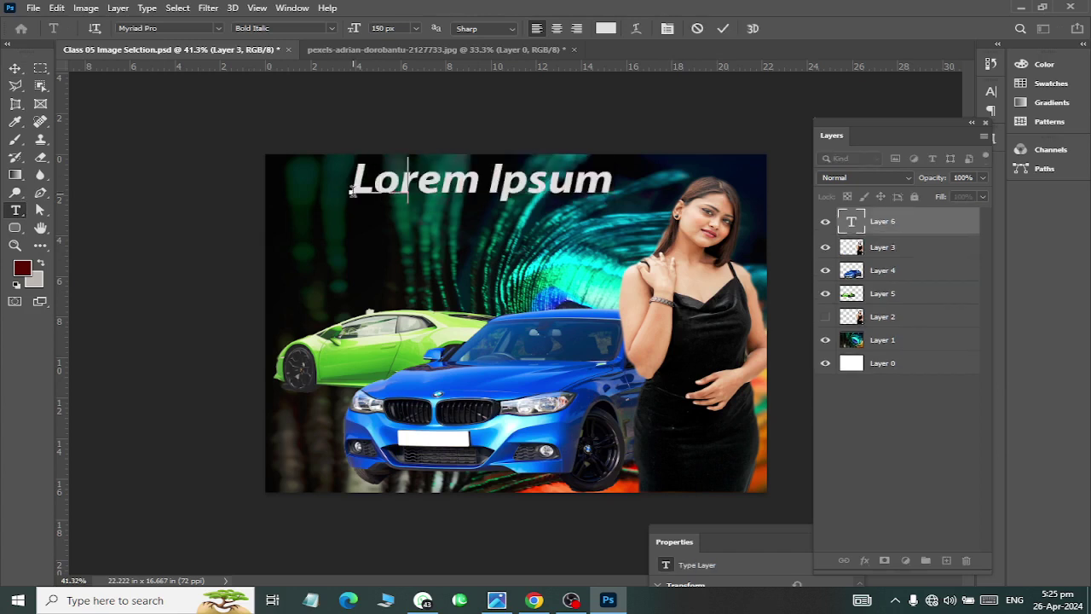
text(CAR)
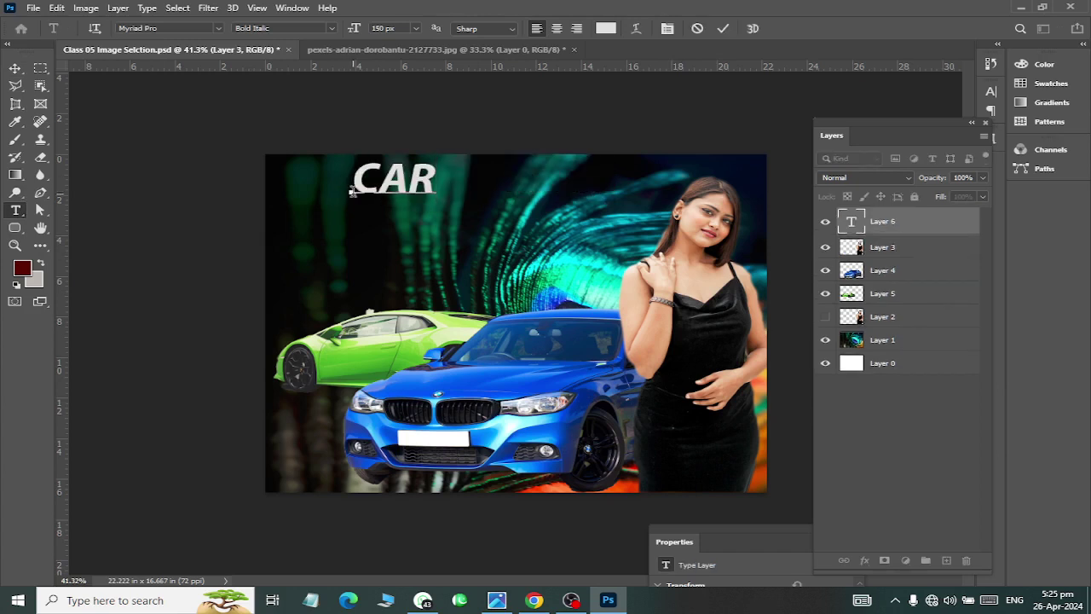
text( colle)
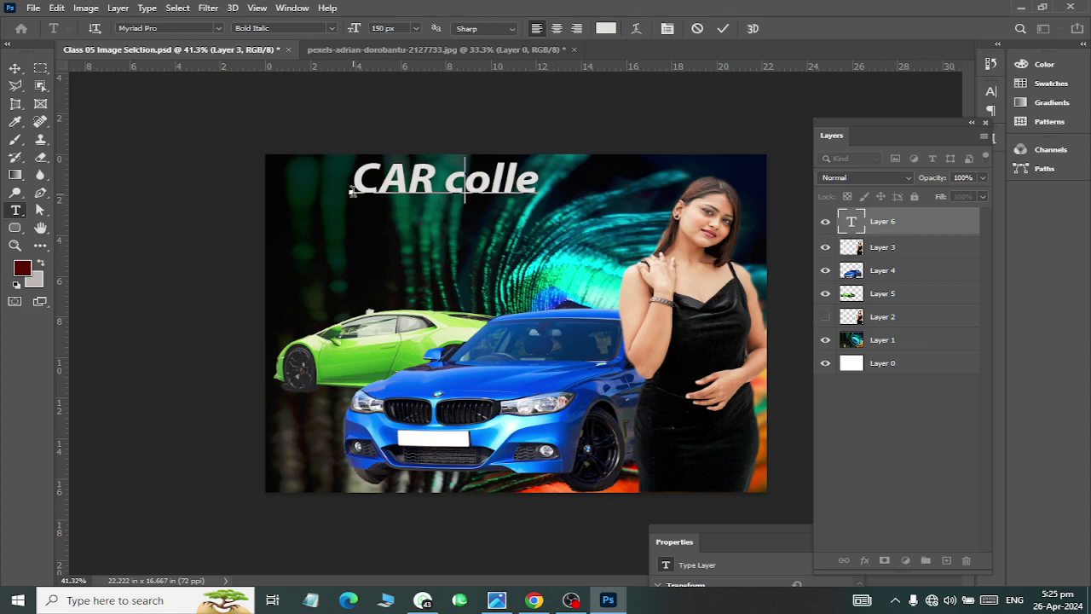
key(BackSpace)
key(BackSpace)
key(BackSpace)
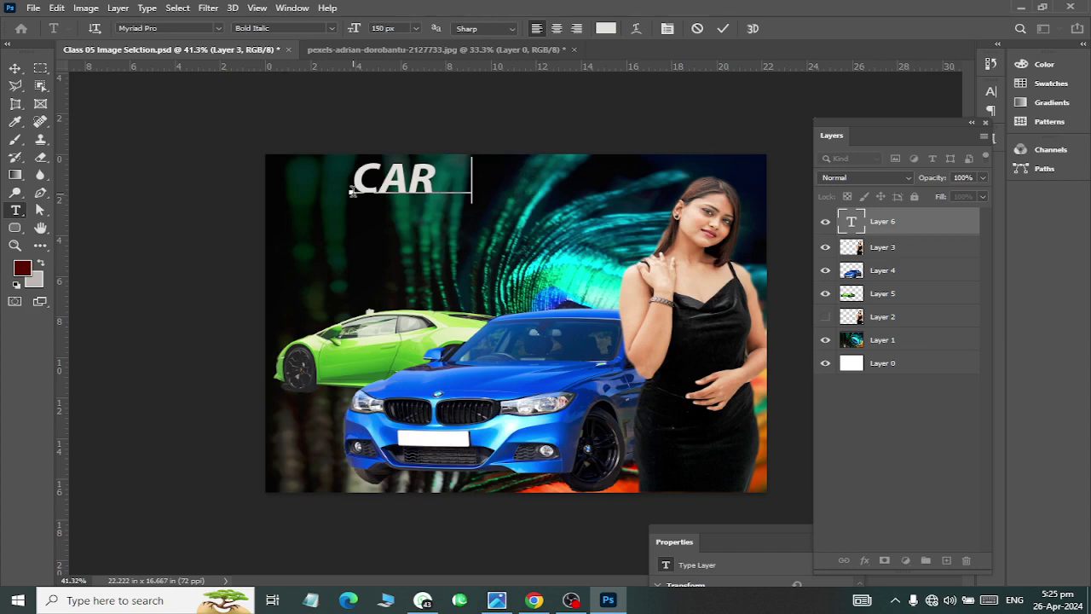
text(COLLECTION @))
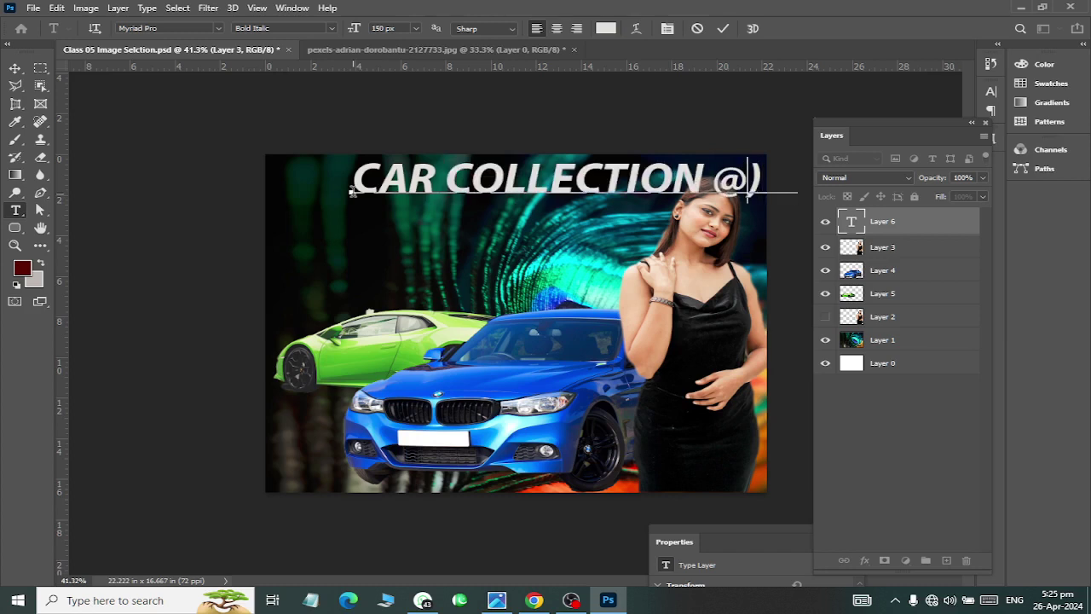
key(BackSpace)
key(BackSpace)
key(BackSpace)
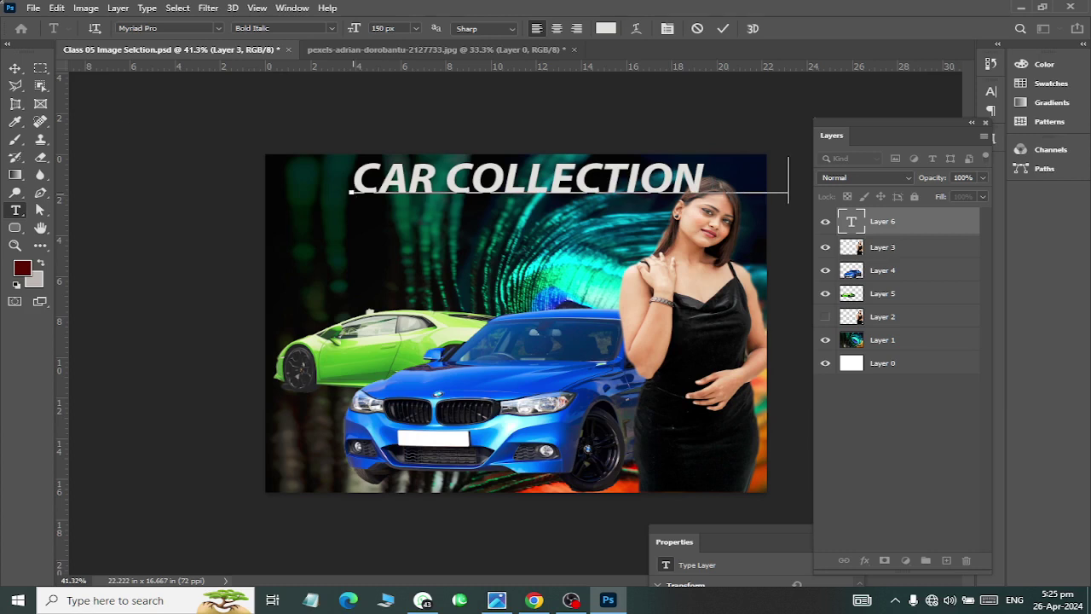
text(2024)
click(14, 67)
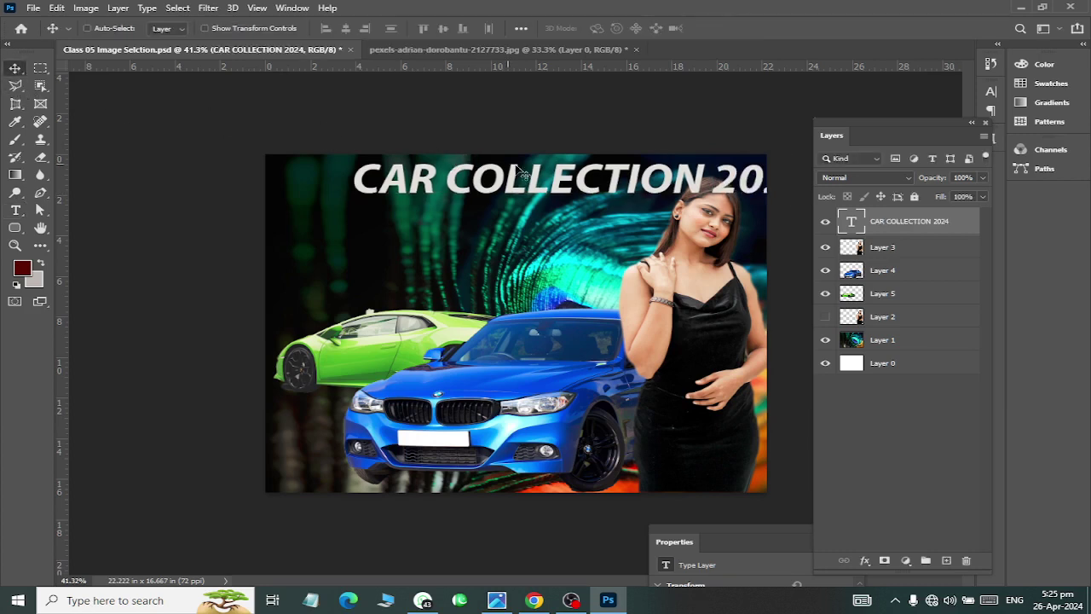
mouse_move(520, 171)
mouse_down()
mouse_move(470, 189)
mouse_move(475, 175)
mouse_up()
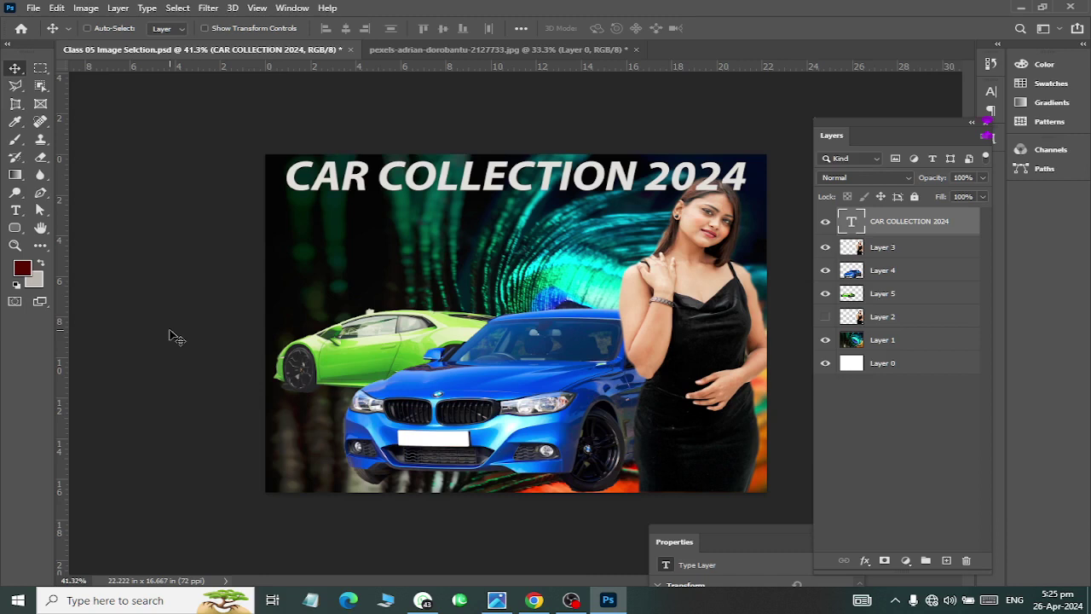
Add the text 'SPEED' on a new line below the title
click(16, 211)
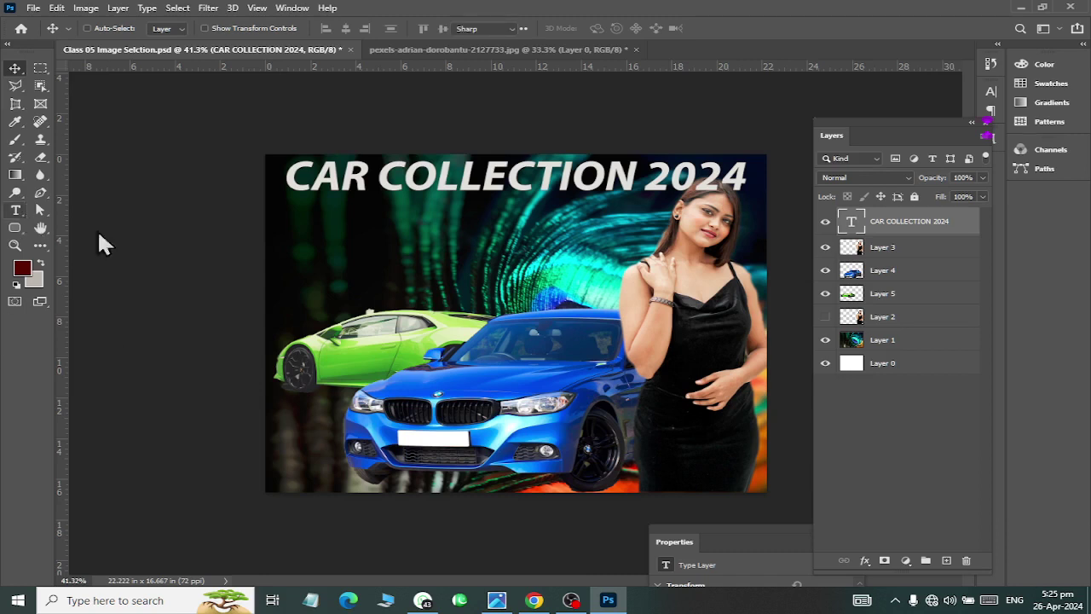
click(375, 274)
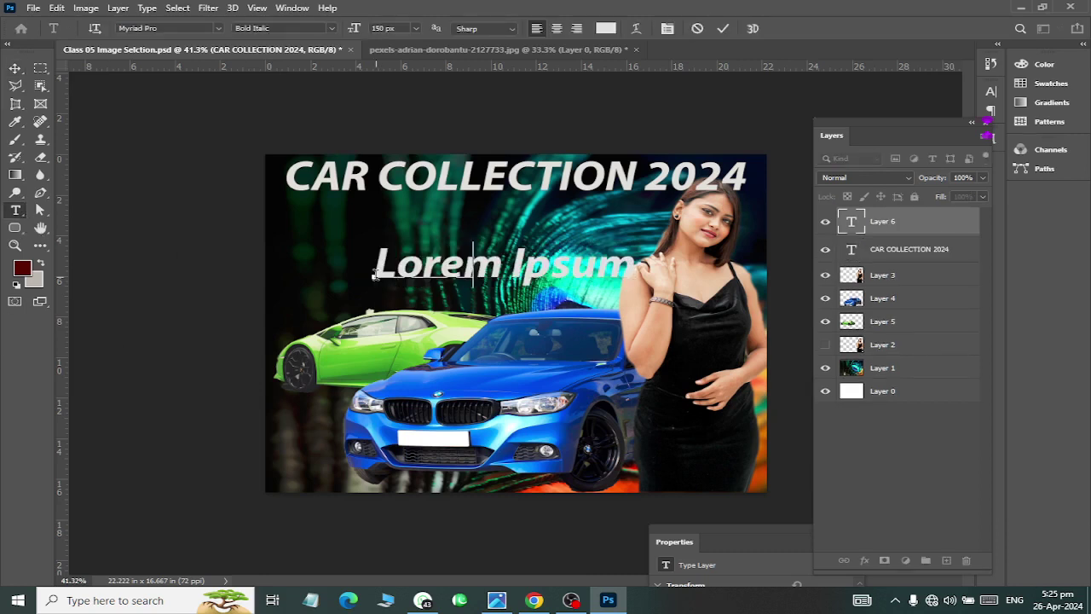
text(SPEED)
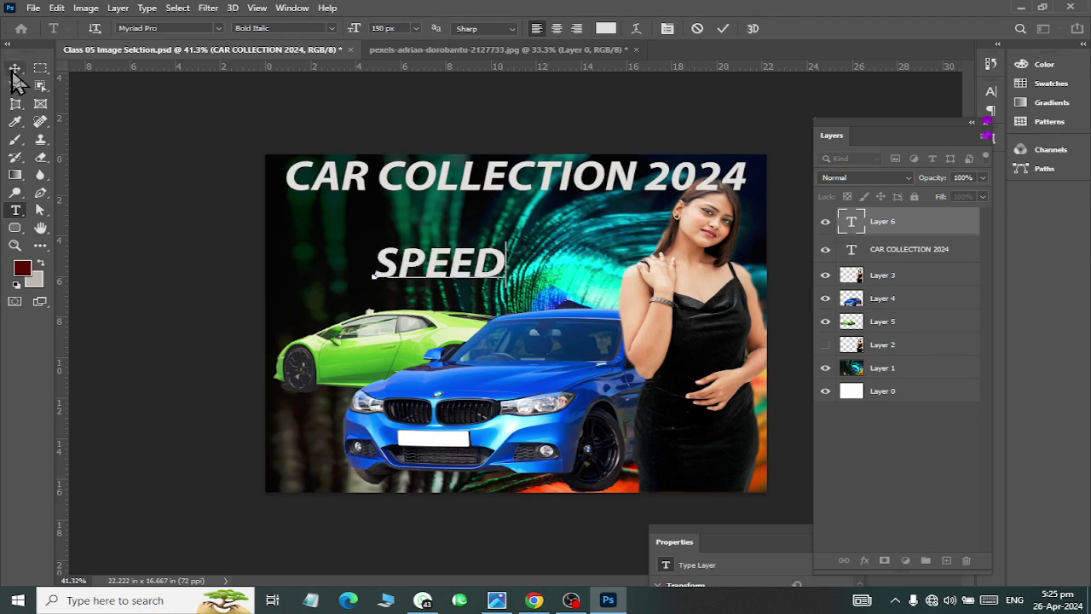
click(15, 68)
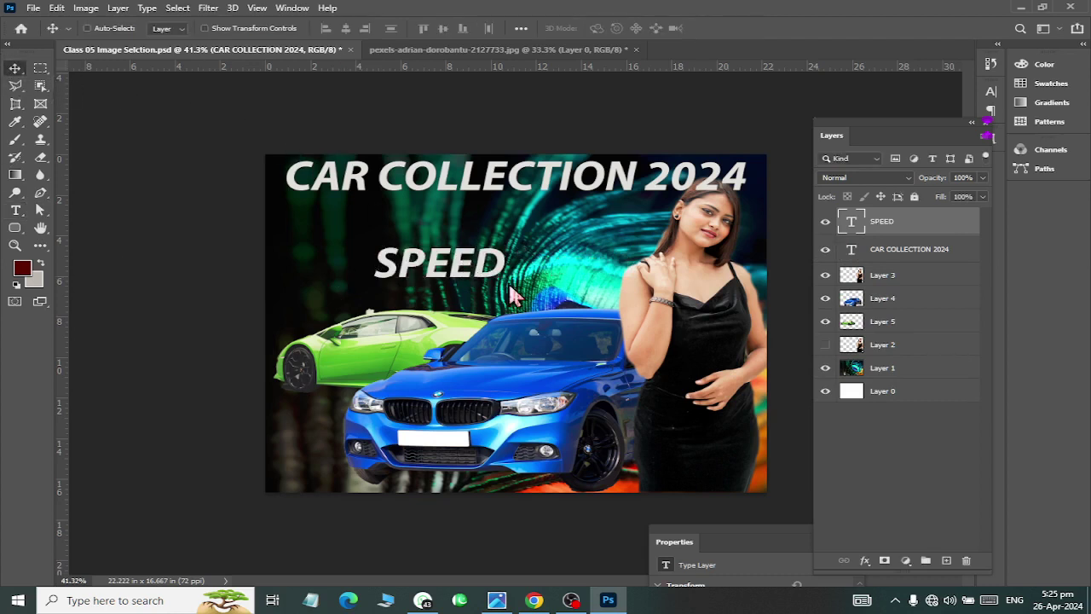
Scale SPEED to about 109% and shift it right and slightly down above the blue car
key(ctrl+t)
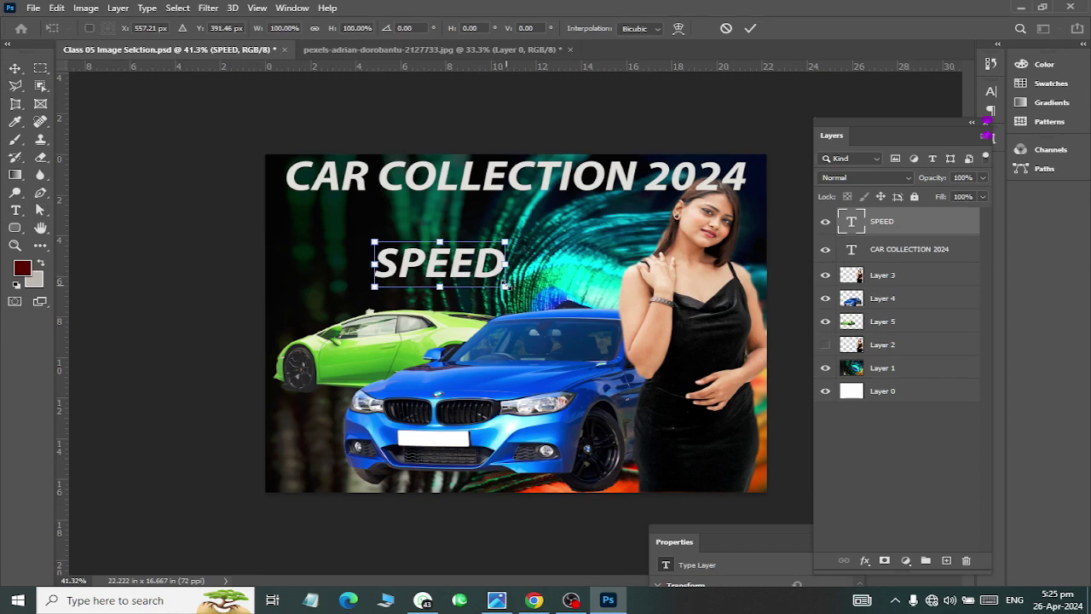
drag(503, 286, 509, 292)
drag(417, 260, 464, 267)
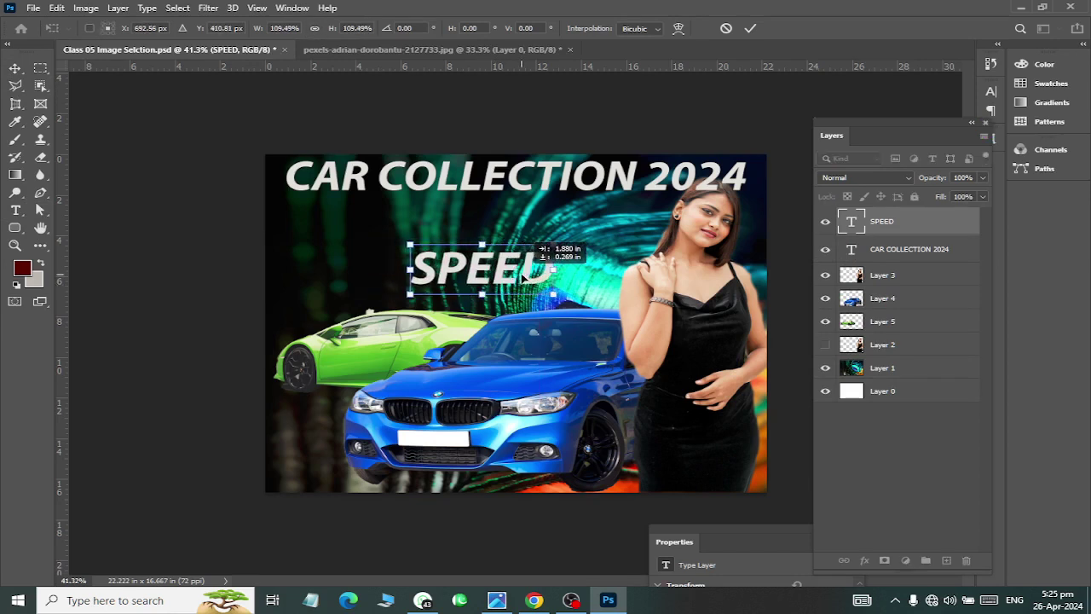
click(14, 69)
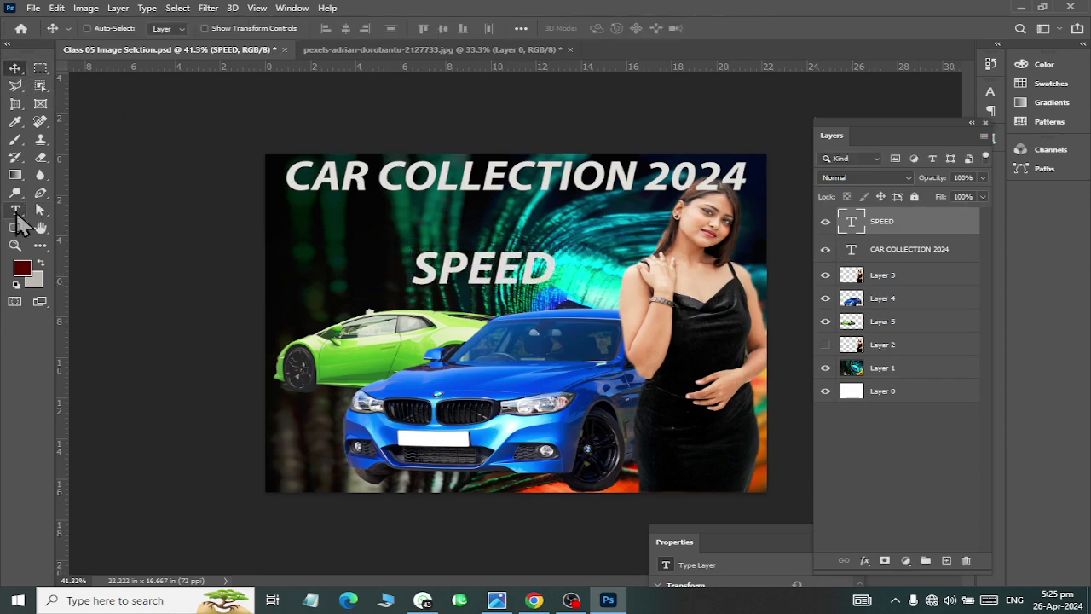
click(16, 210)
Change the SPEED text colour to bright green
double_click(435, 267)
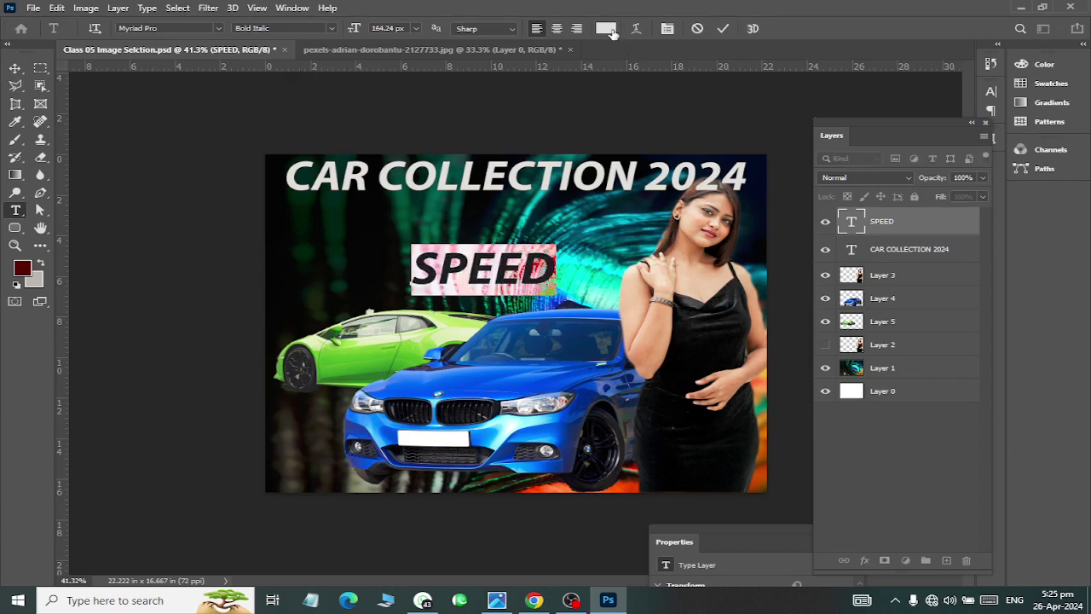
click(611, 31)
click(687, 318)
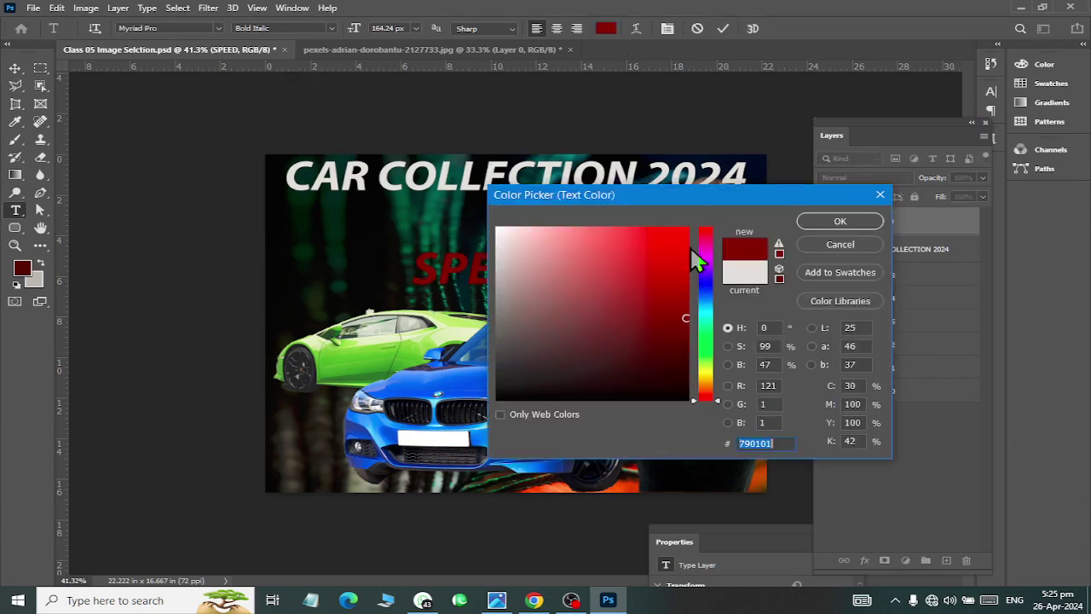
mouse_move(695, 260)
mouse_down()
mouse_move(705, 329)
mouse_move(642, 229)
mouse_up()
click(673, 330)
click(704, 345)
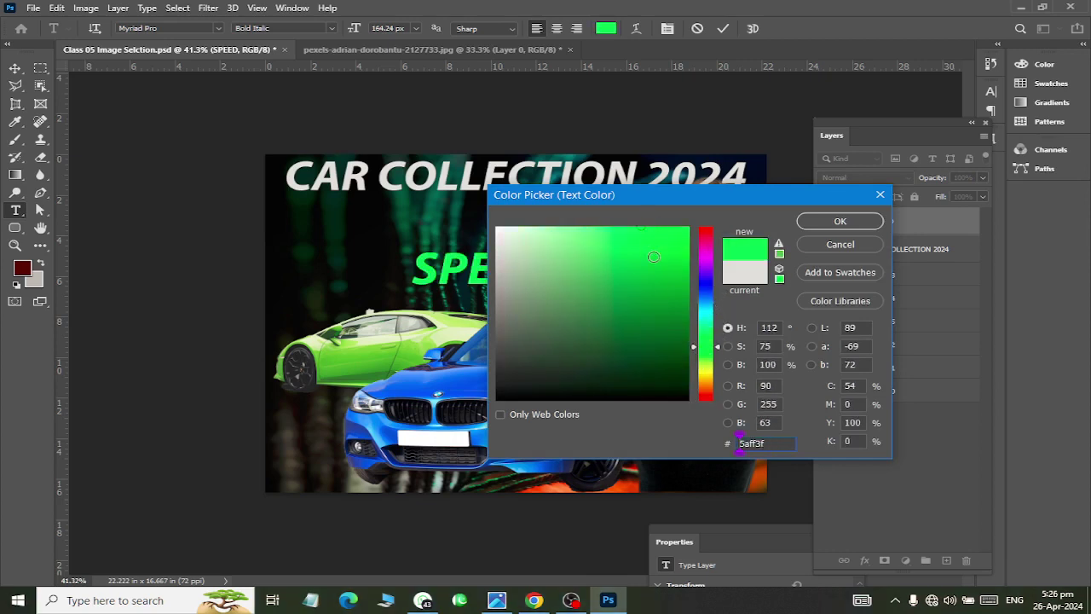
click(822, 223)
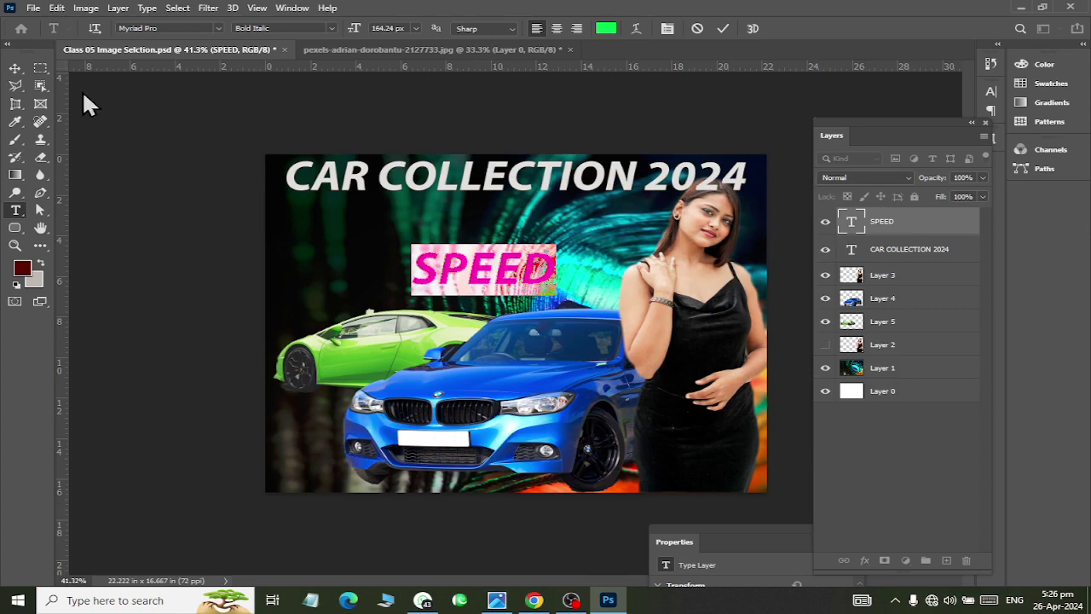
Move SPEED left above the green car and save the poster
click(16, 68)
drag(442, 270, 324, 270)
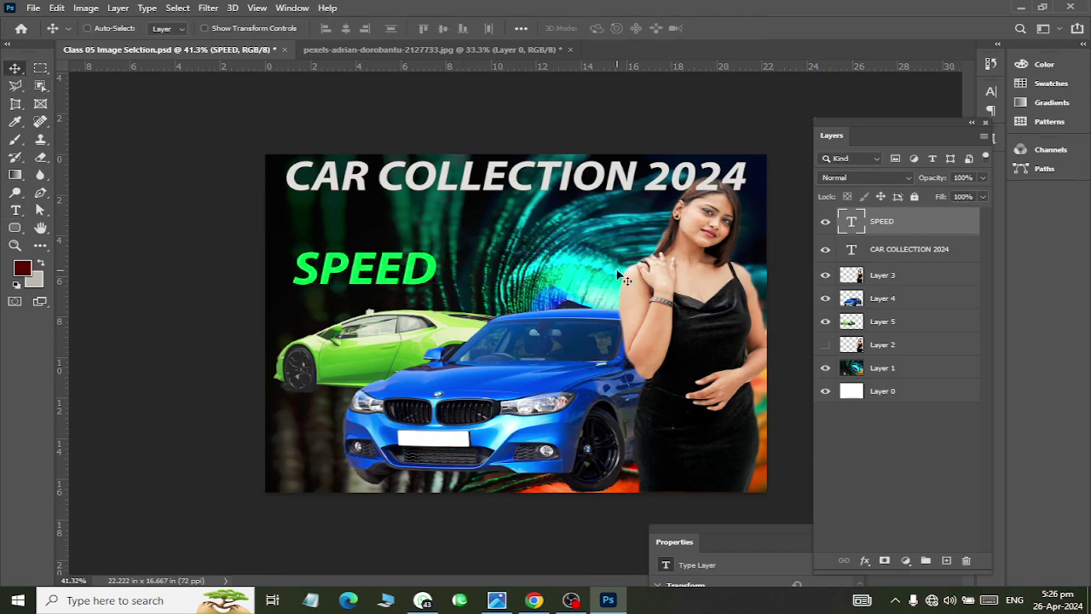
key(ctrl+s)
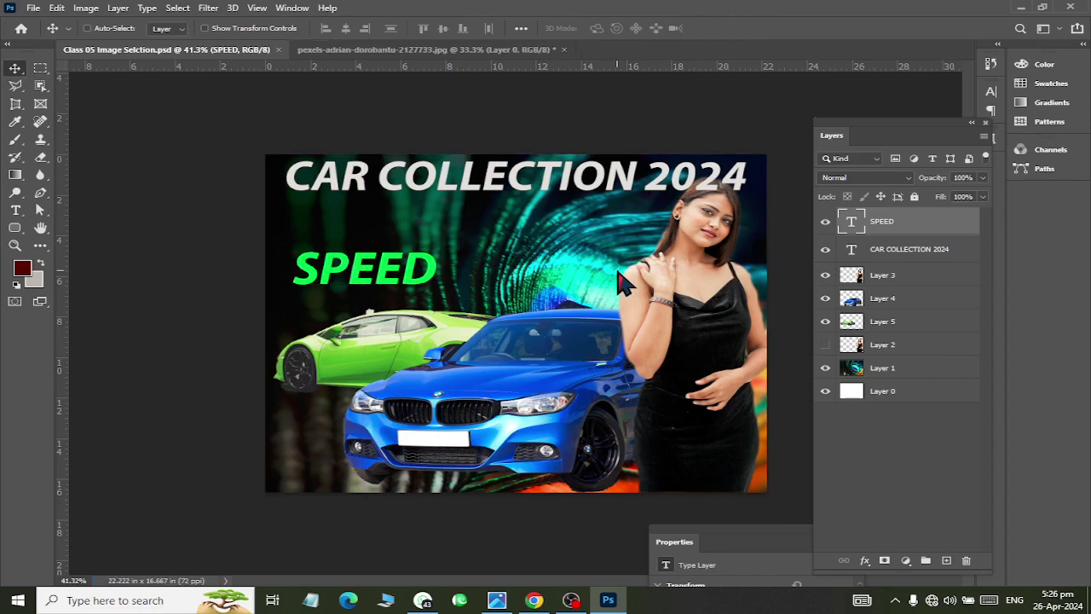